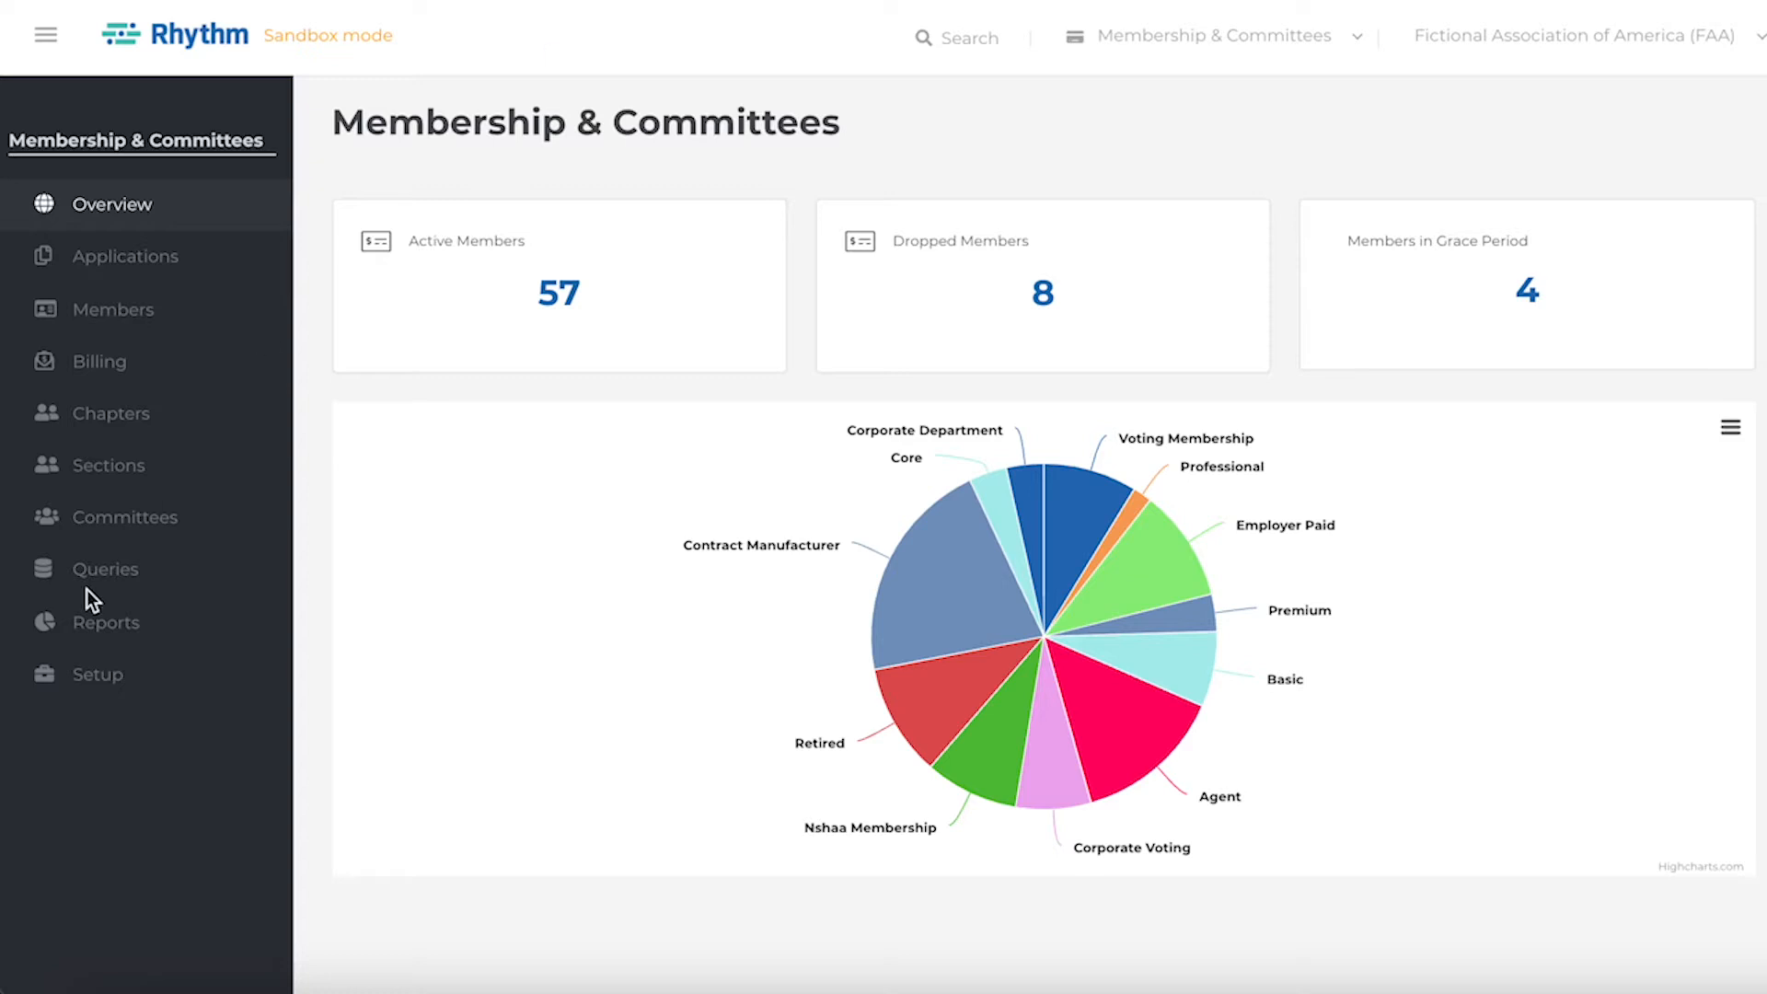
Create a new membership application form starting from the Default Membership Application Form (Individuals).
left_click(109, 681)
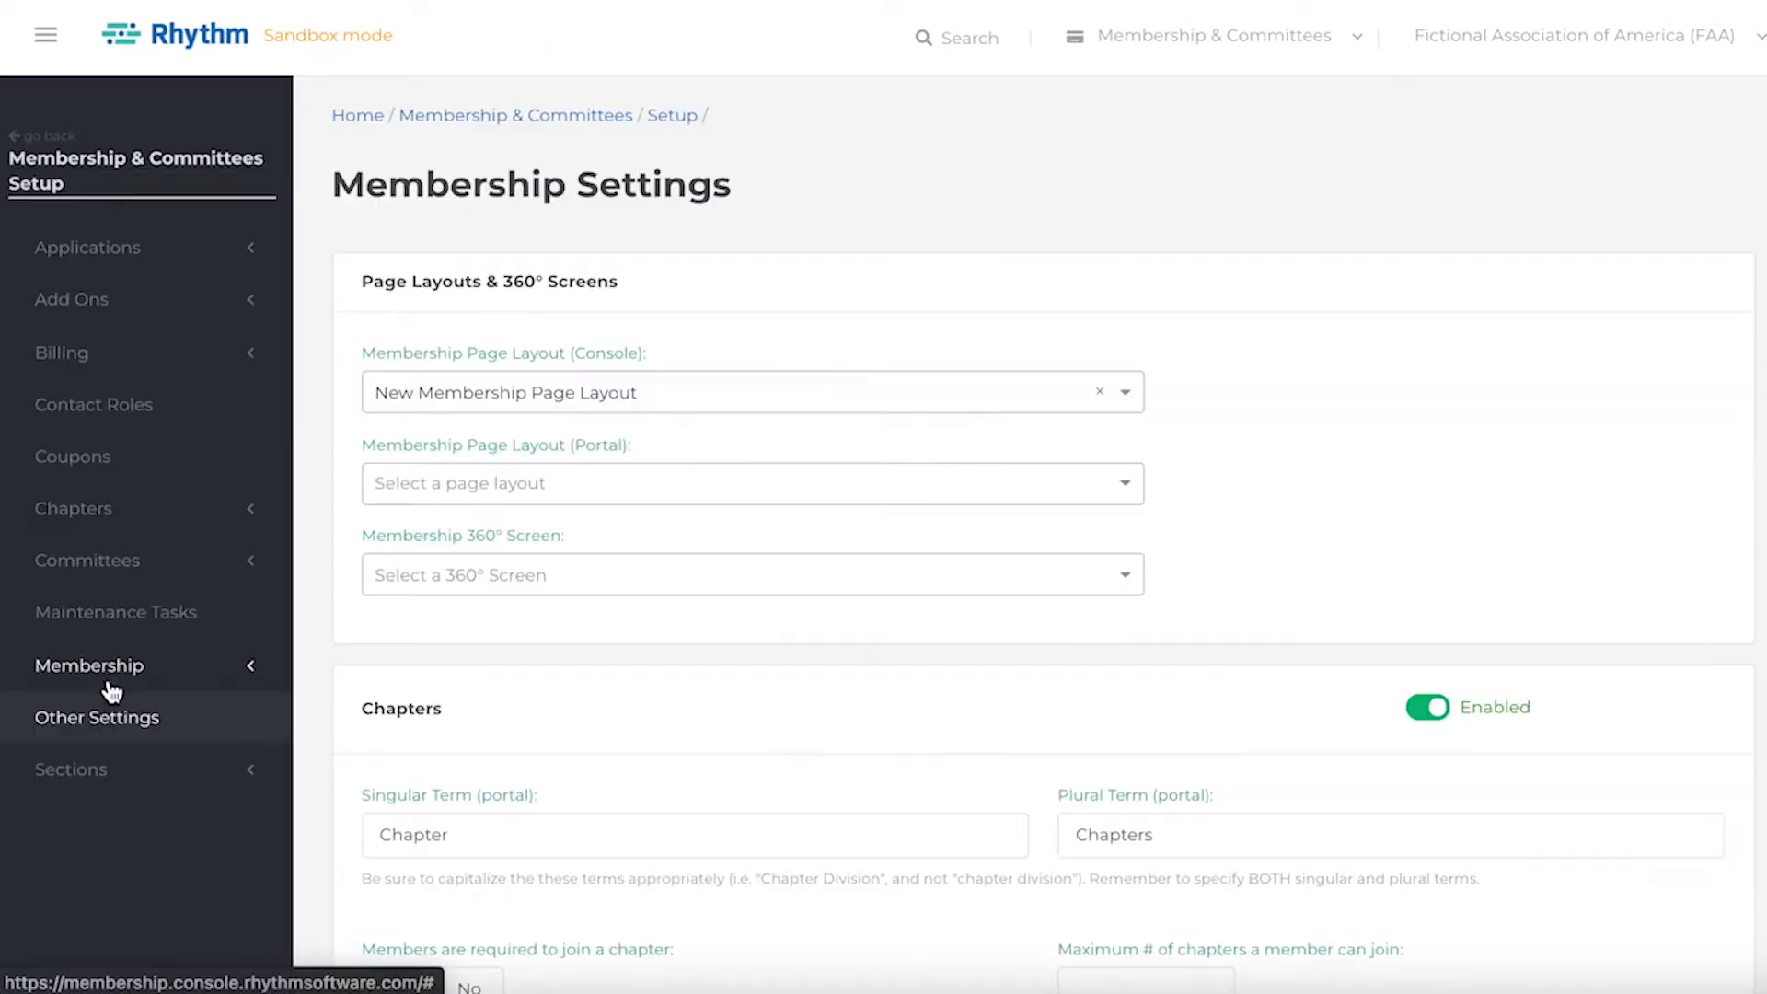
left_click(229, 249)
left_click(187, 377)
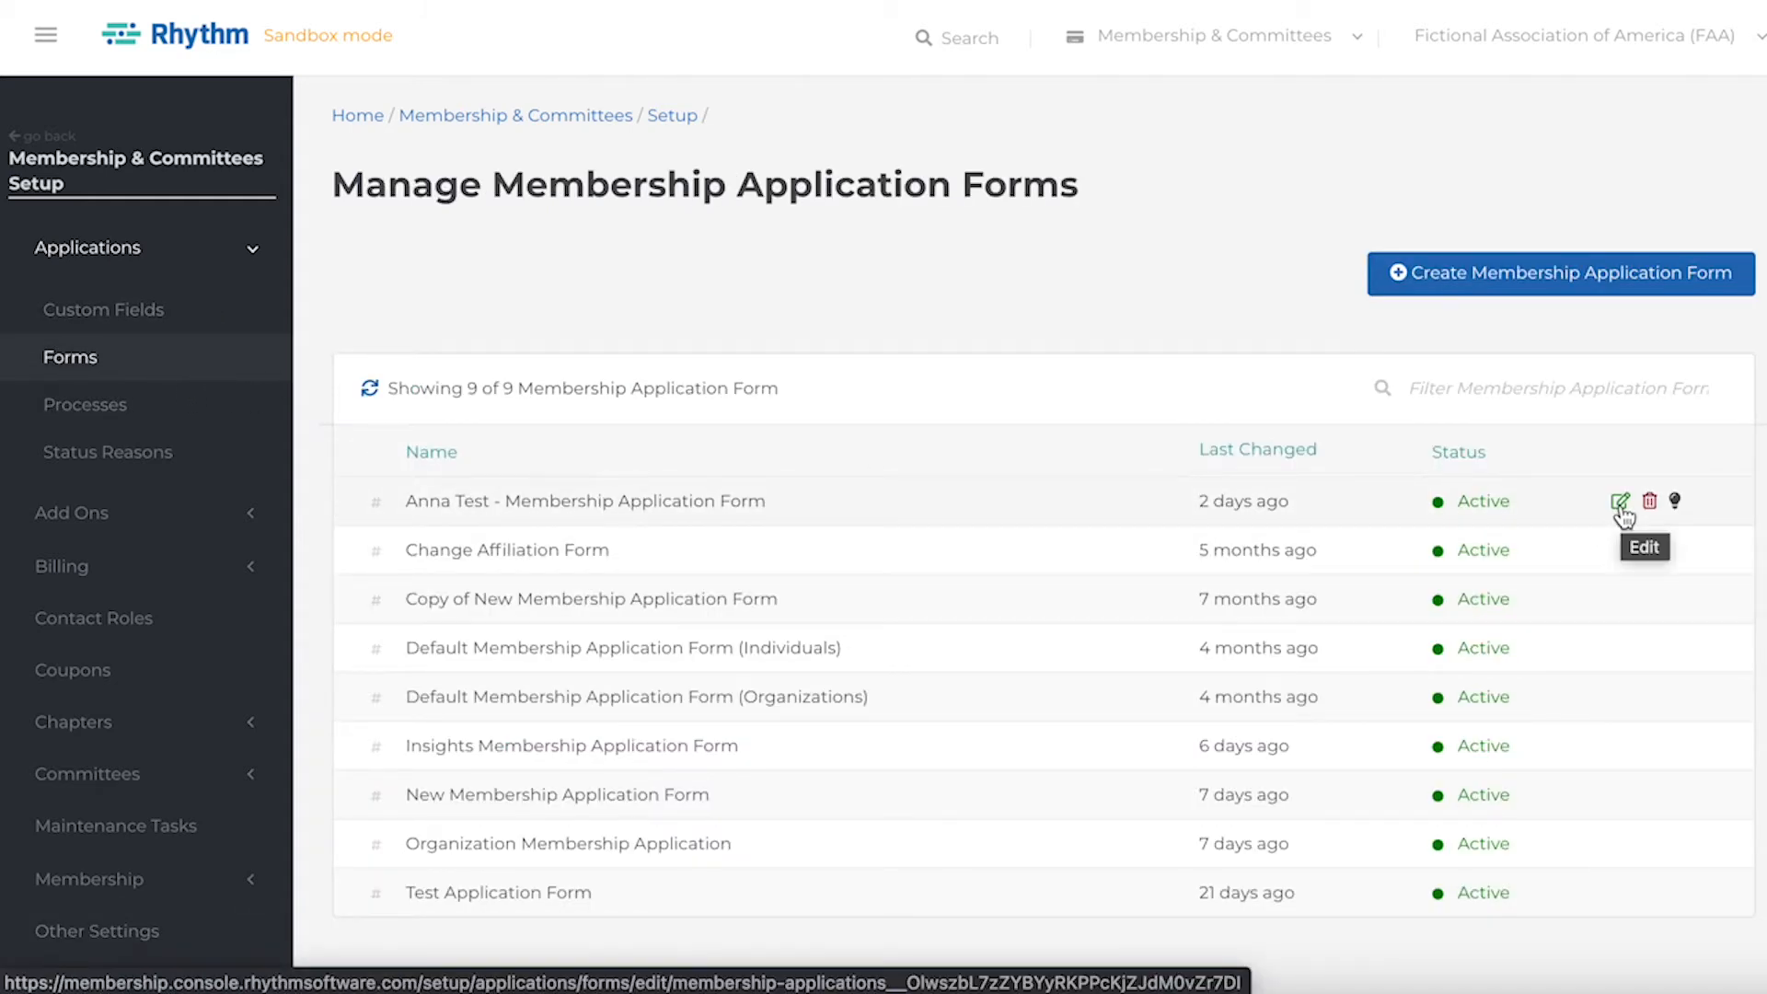
left_click(1605, 295)
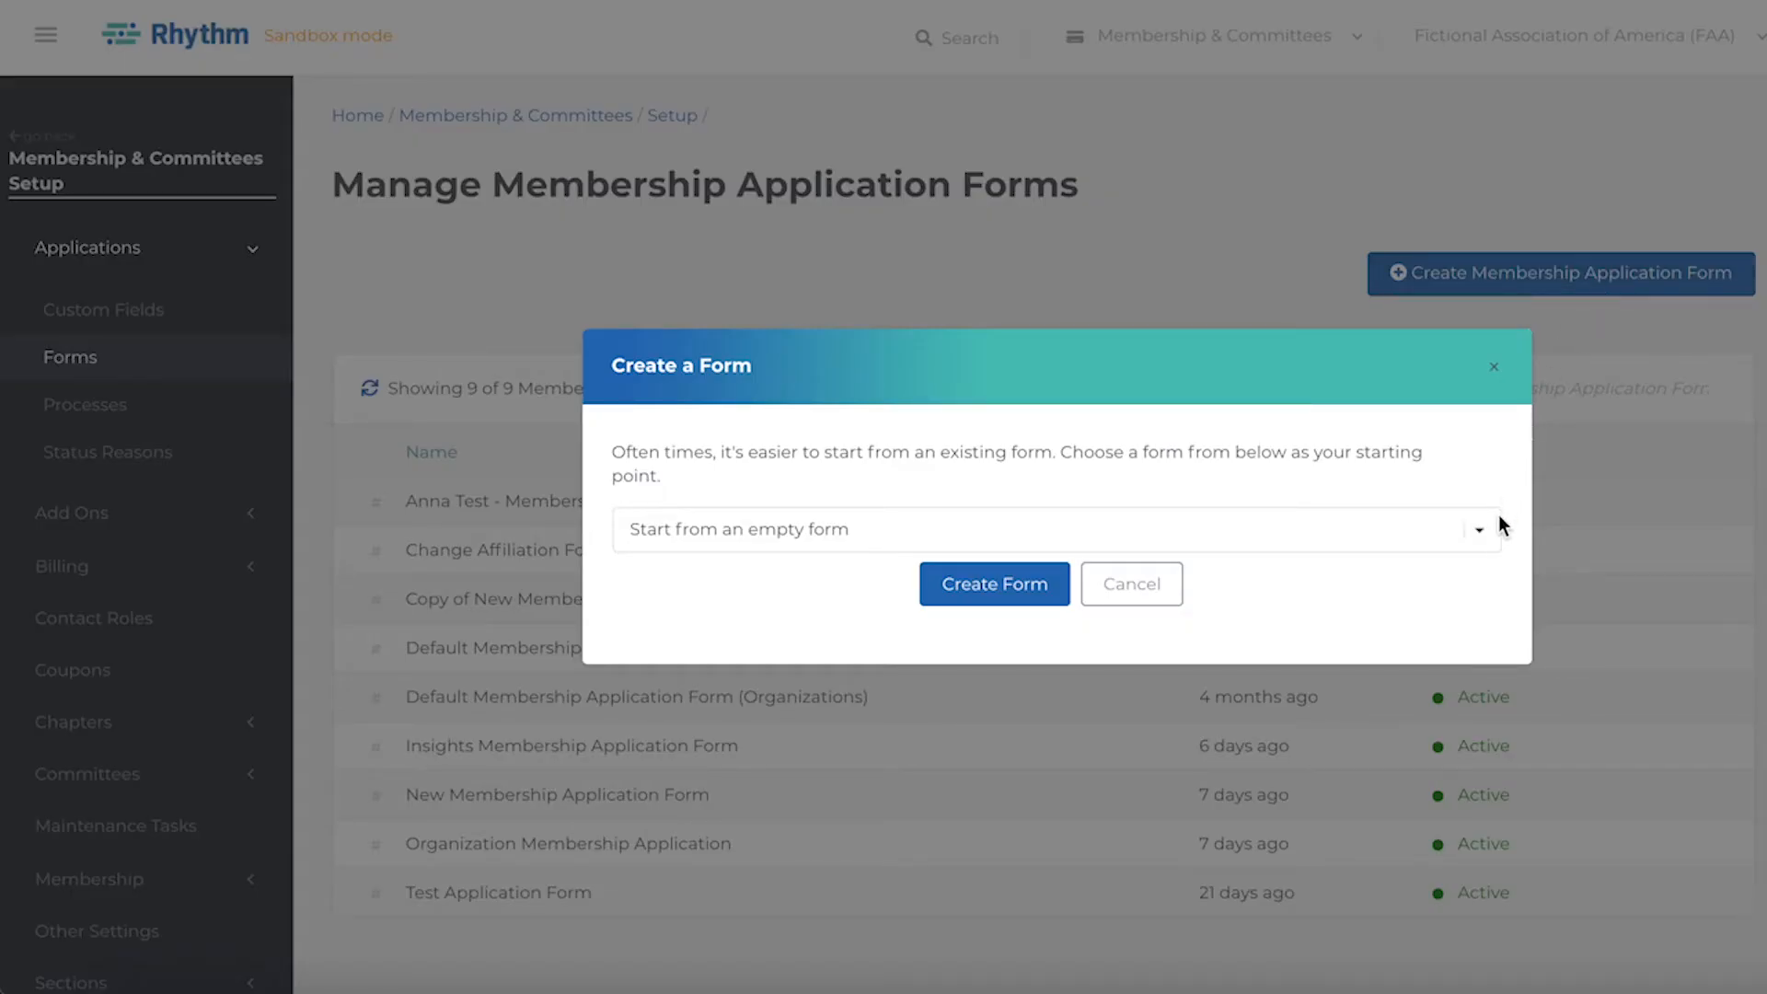
left_click(1480, 532)
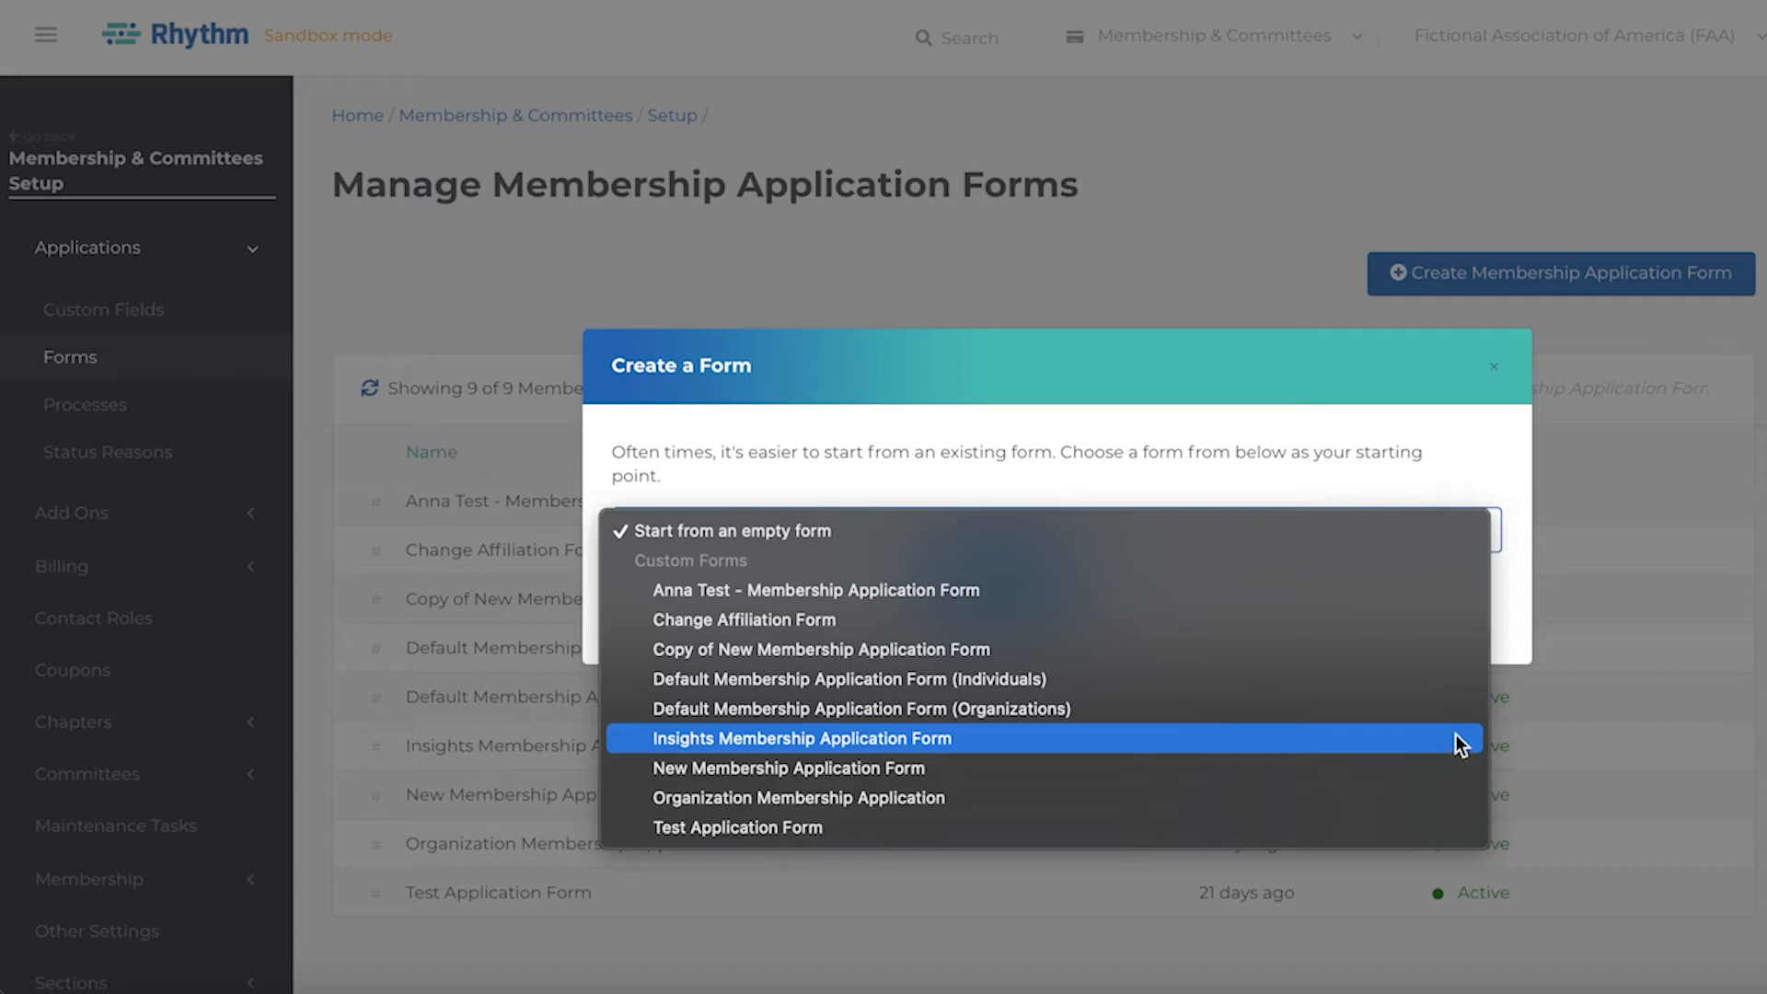
left_click(1450, 681)
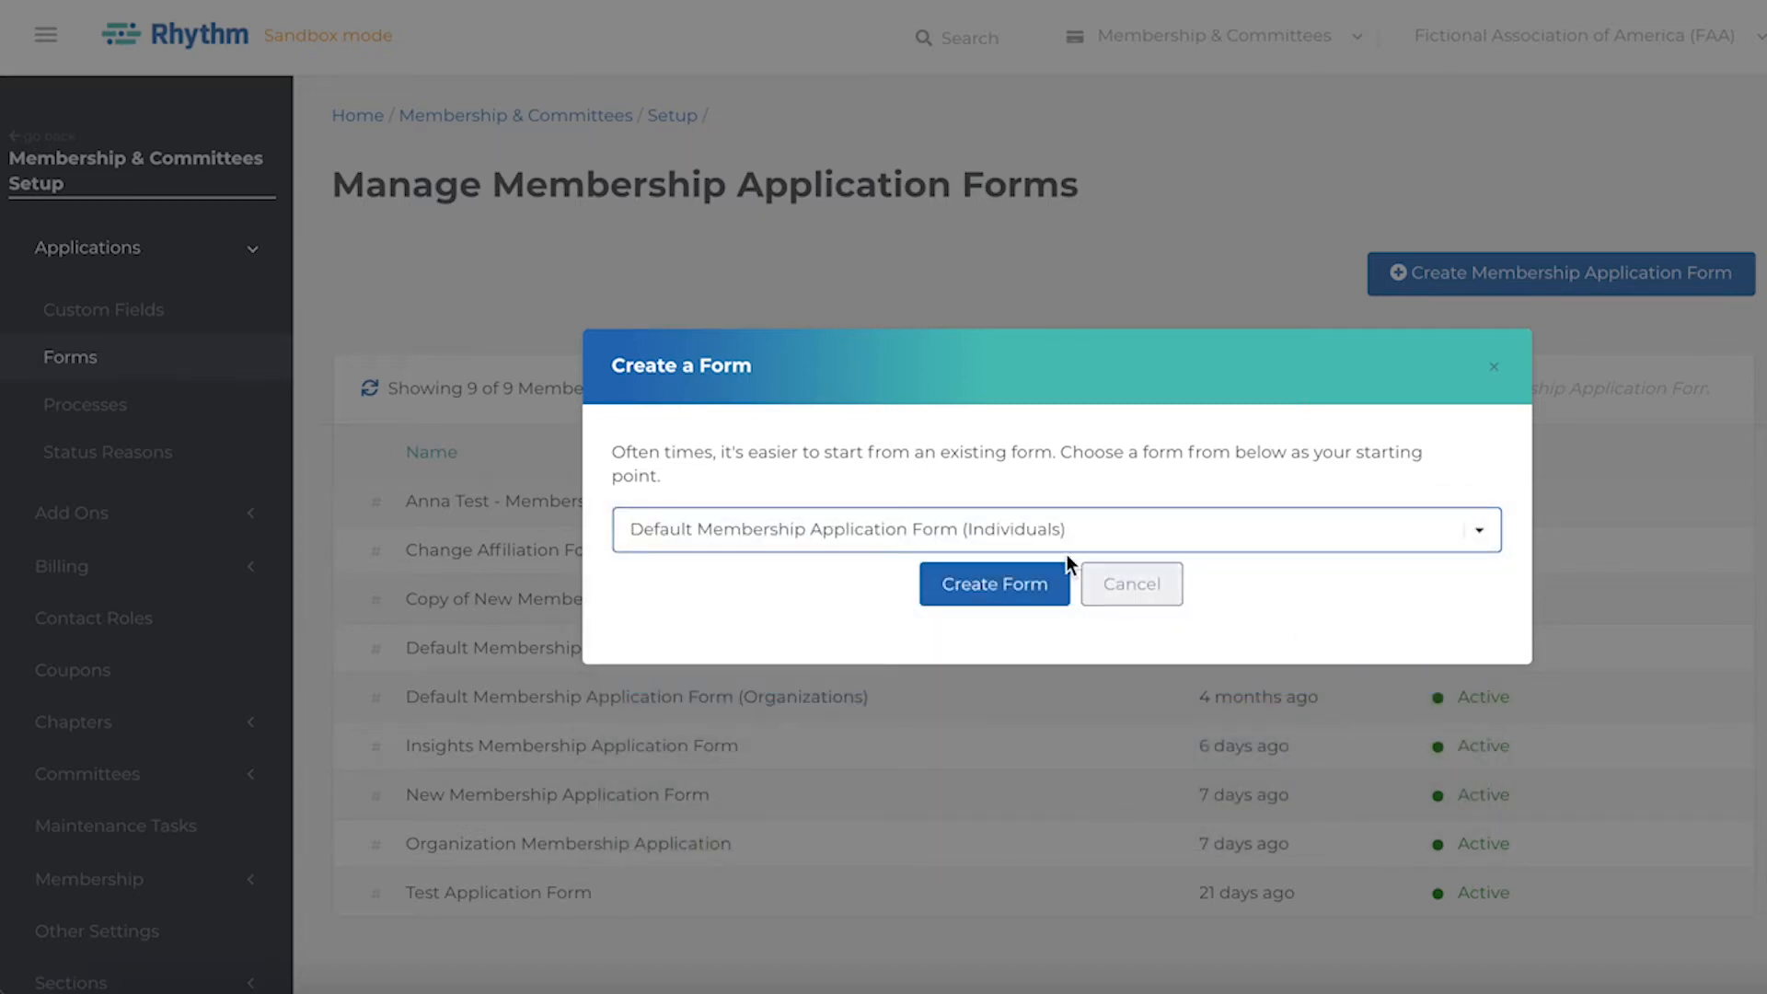
left_click(1026, 588)
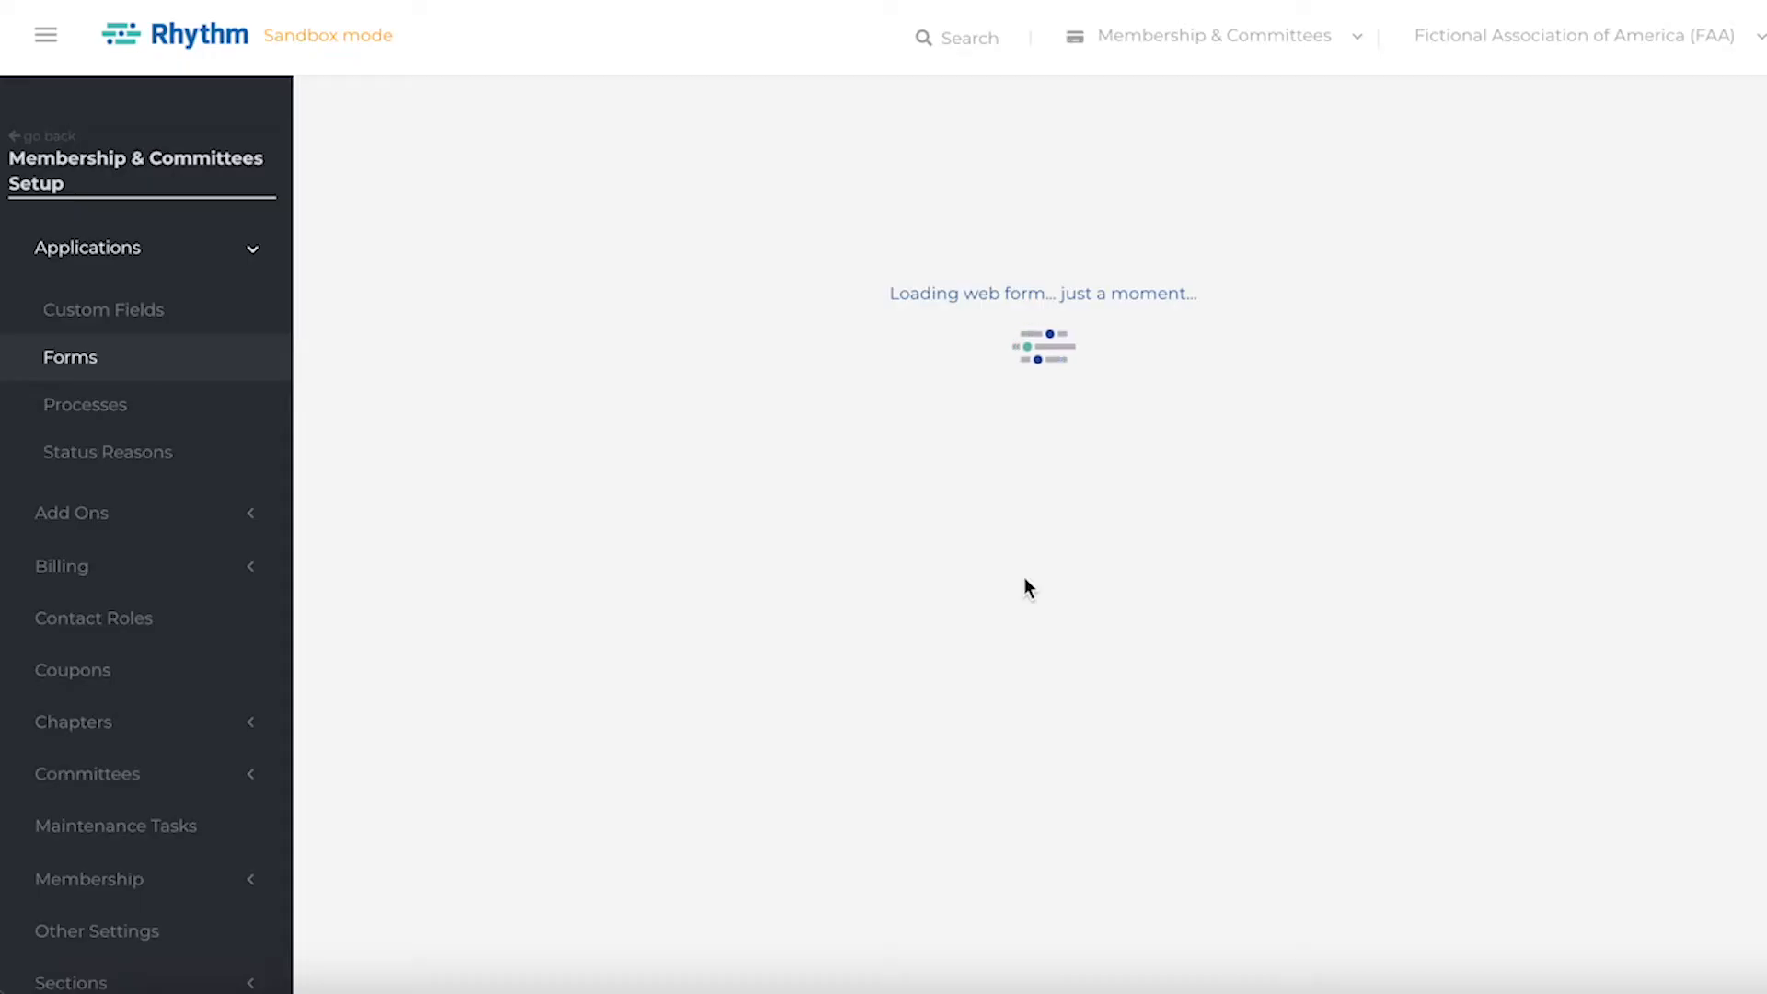
Rename the form to Professional Association Membership Application Form.
scroll(1025, 578, "down", 1)
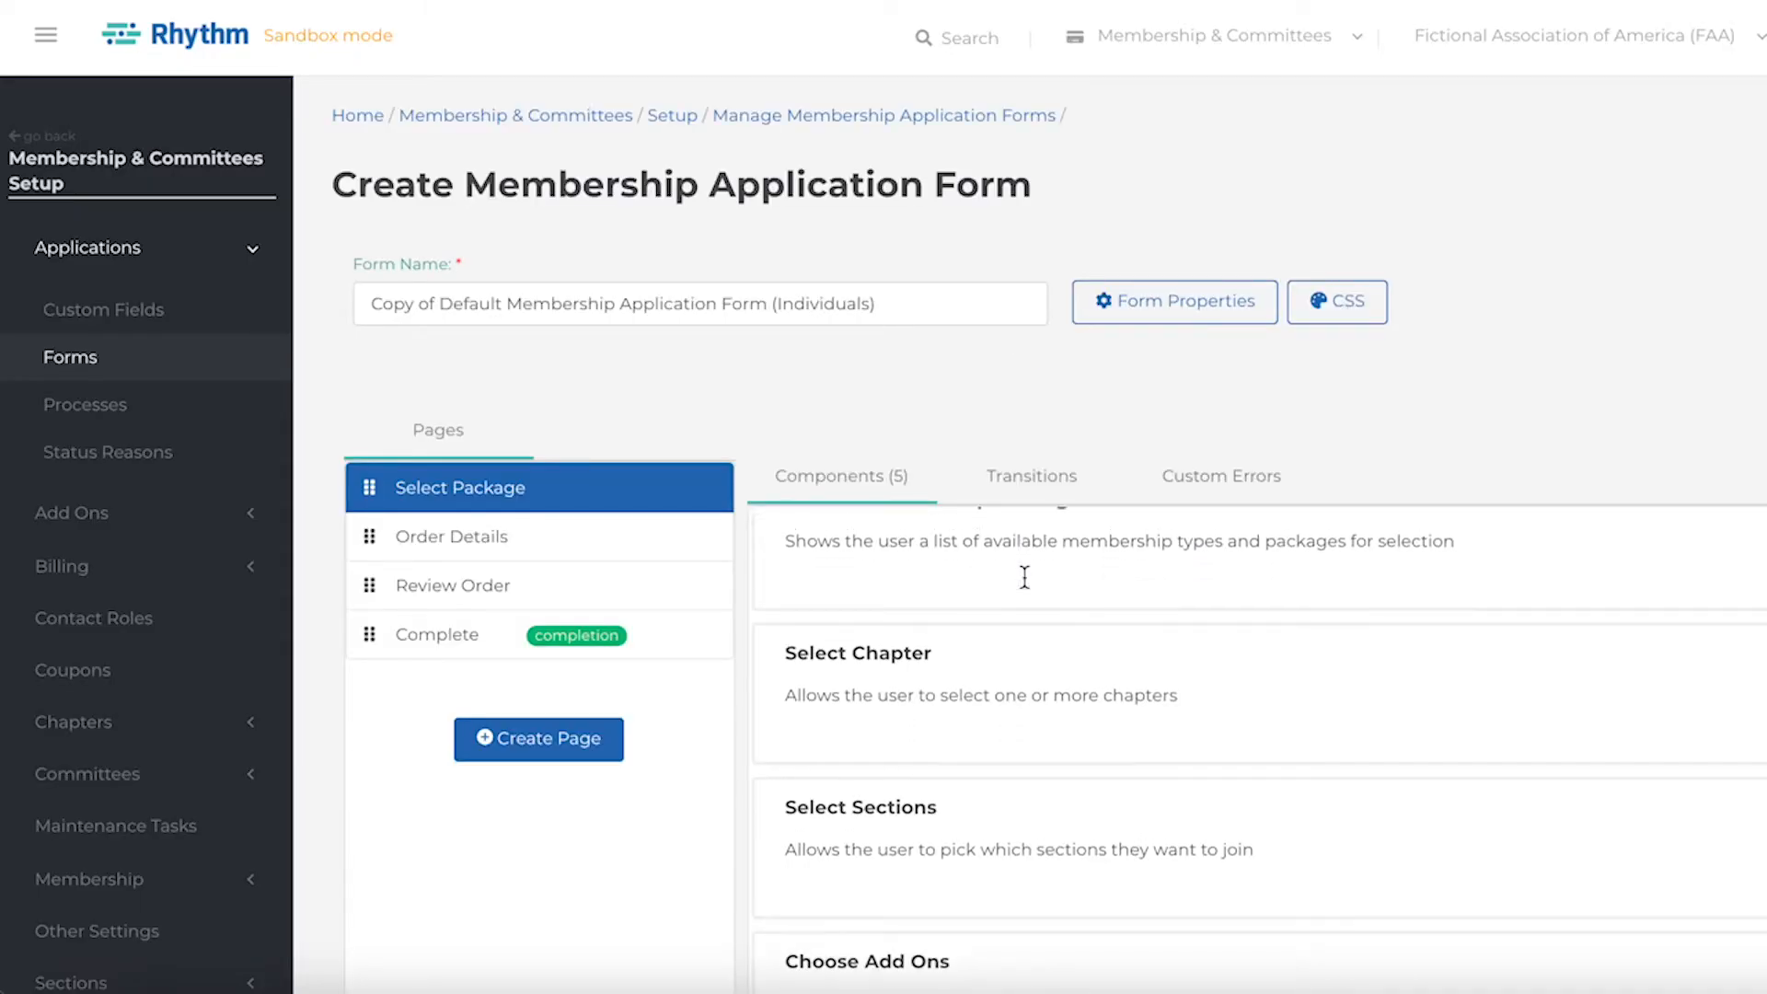
scroll(1025, 578, "up", 1)
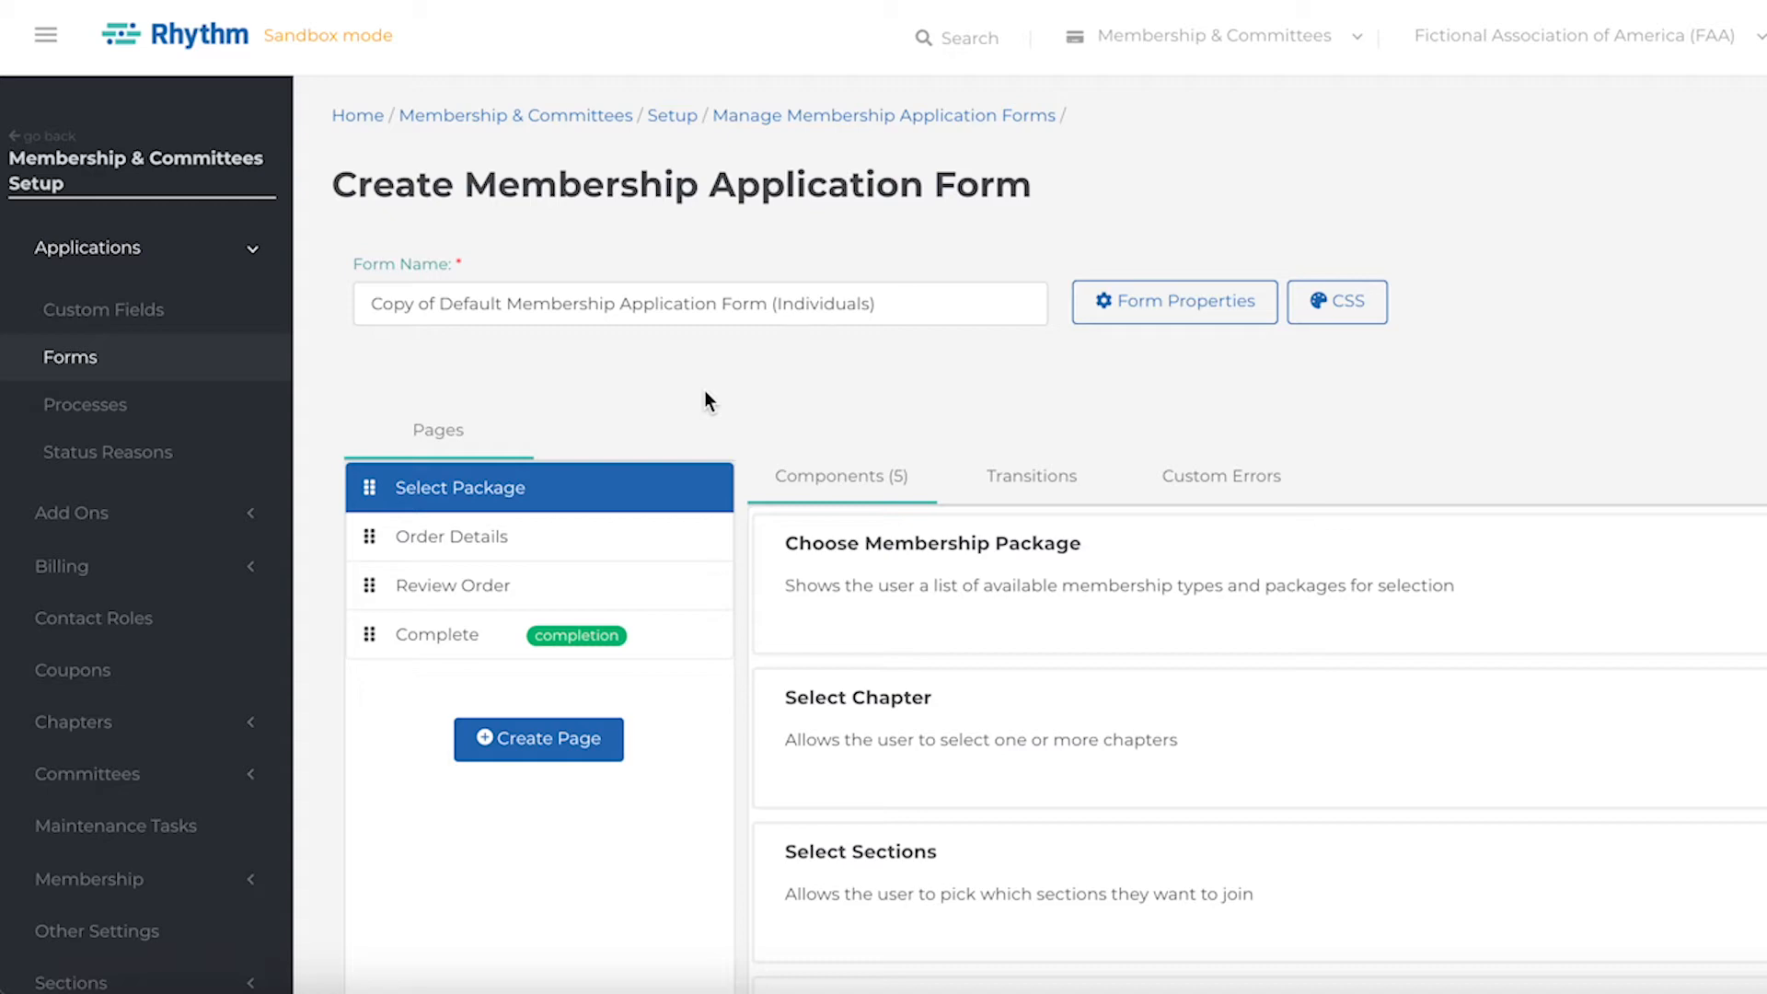
left_click(720, 301)
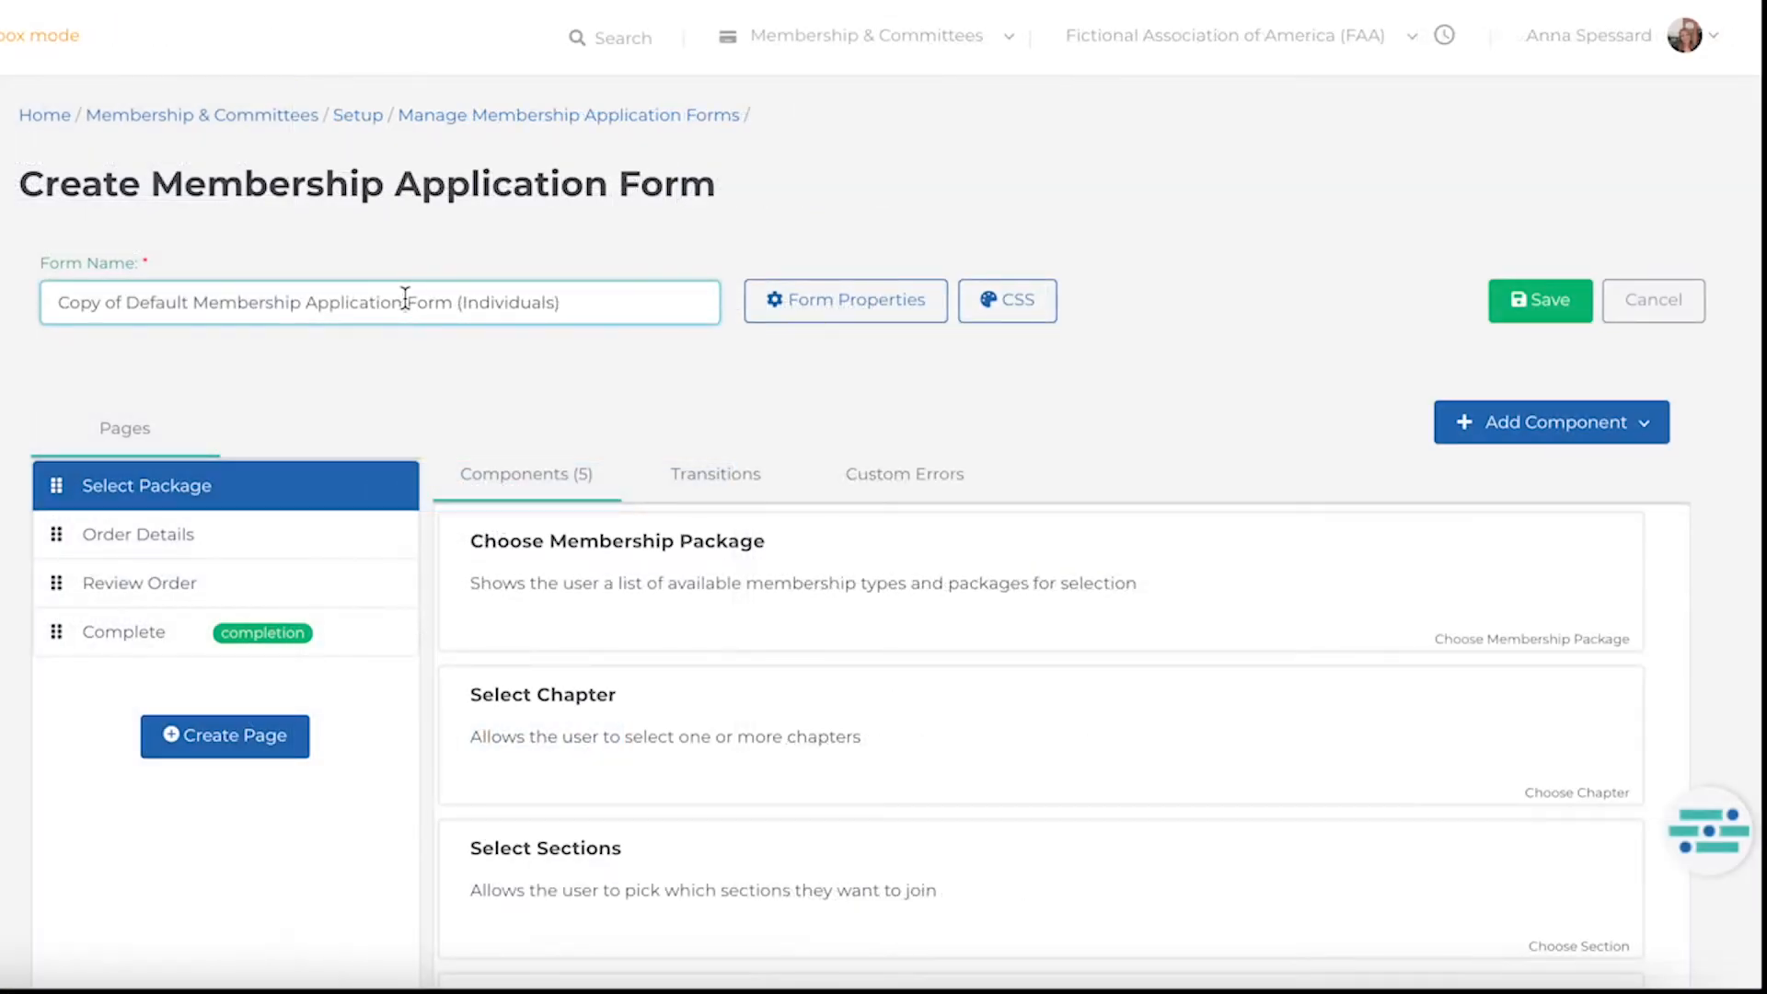
triple_click(405, 300)
type("Professional Association Membership Application Form")
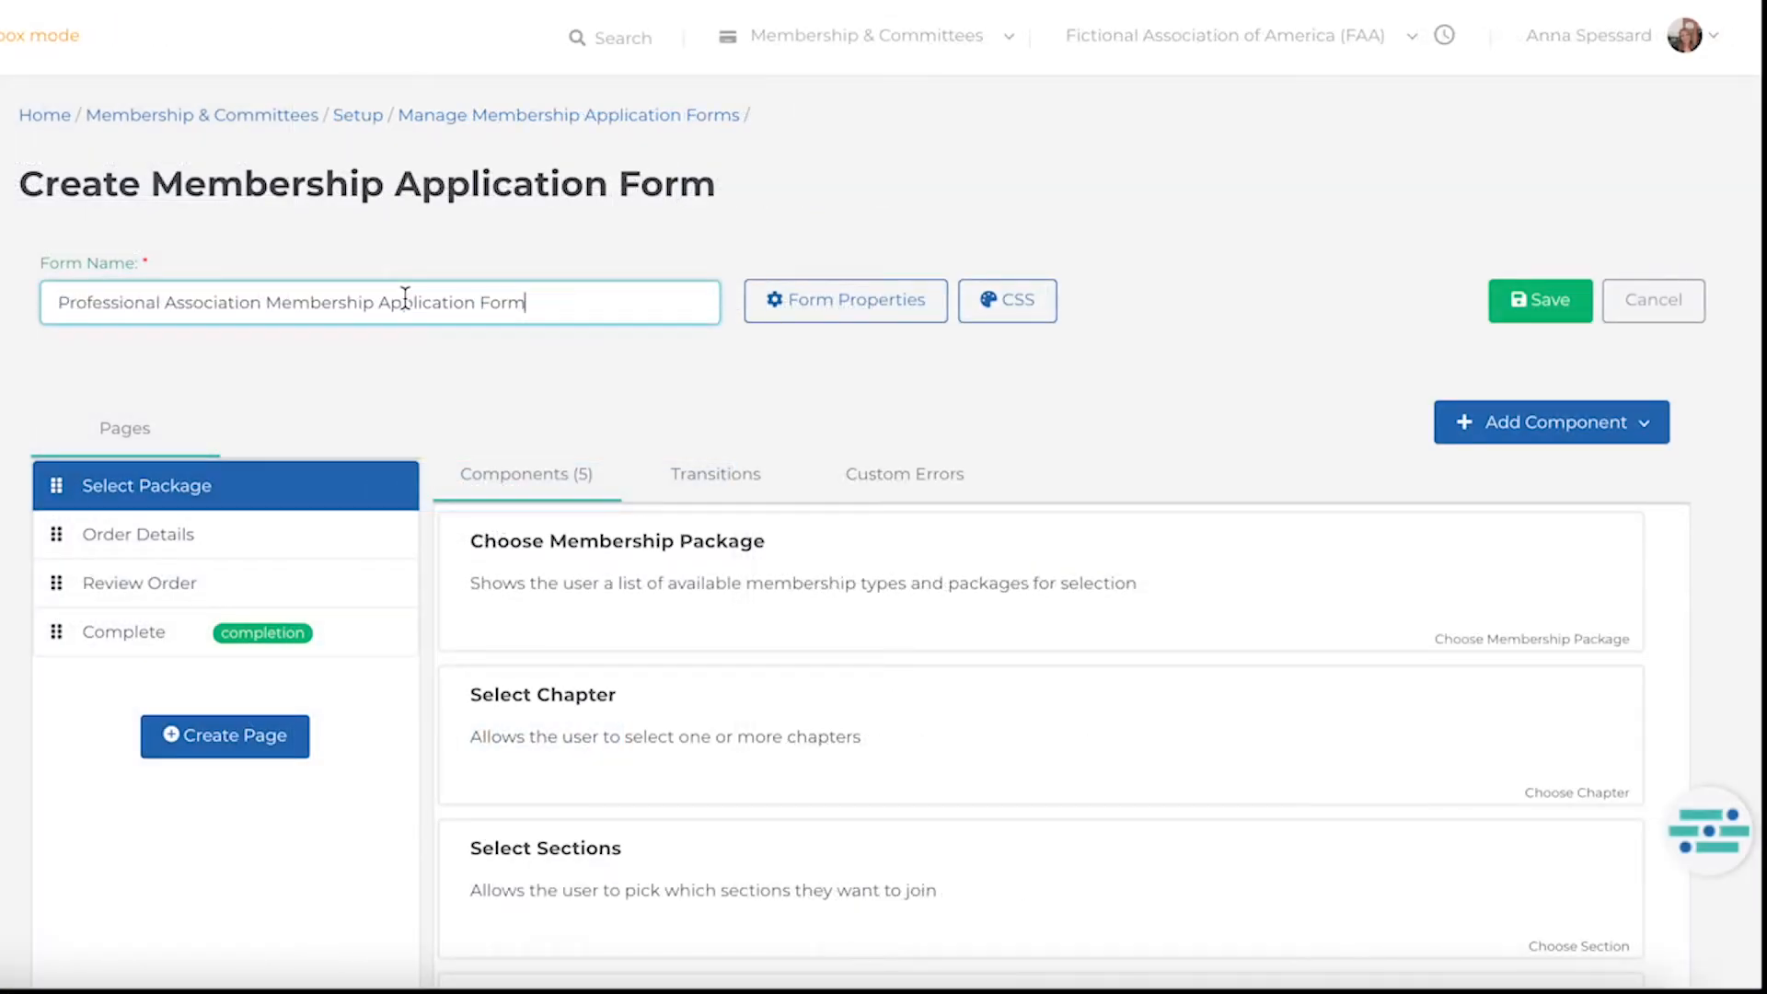
left_click(423, 355)
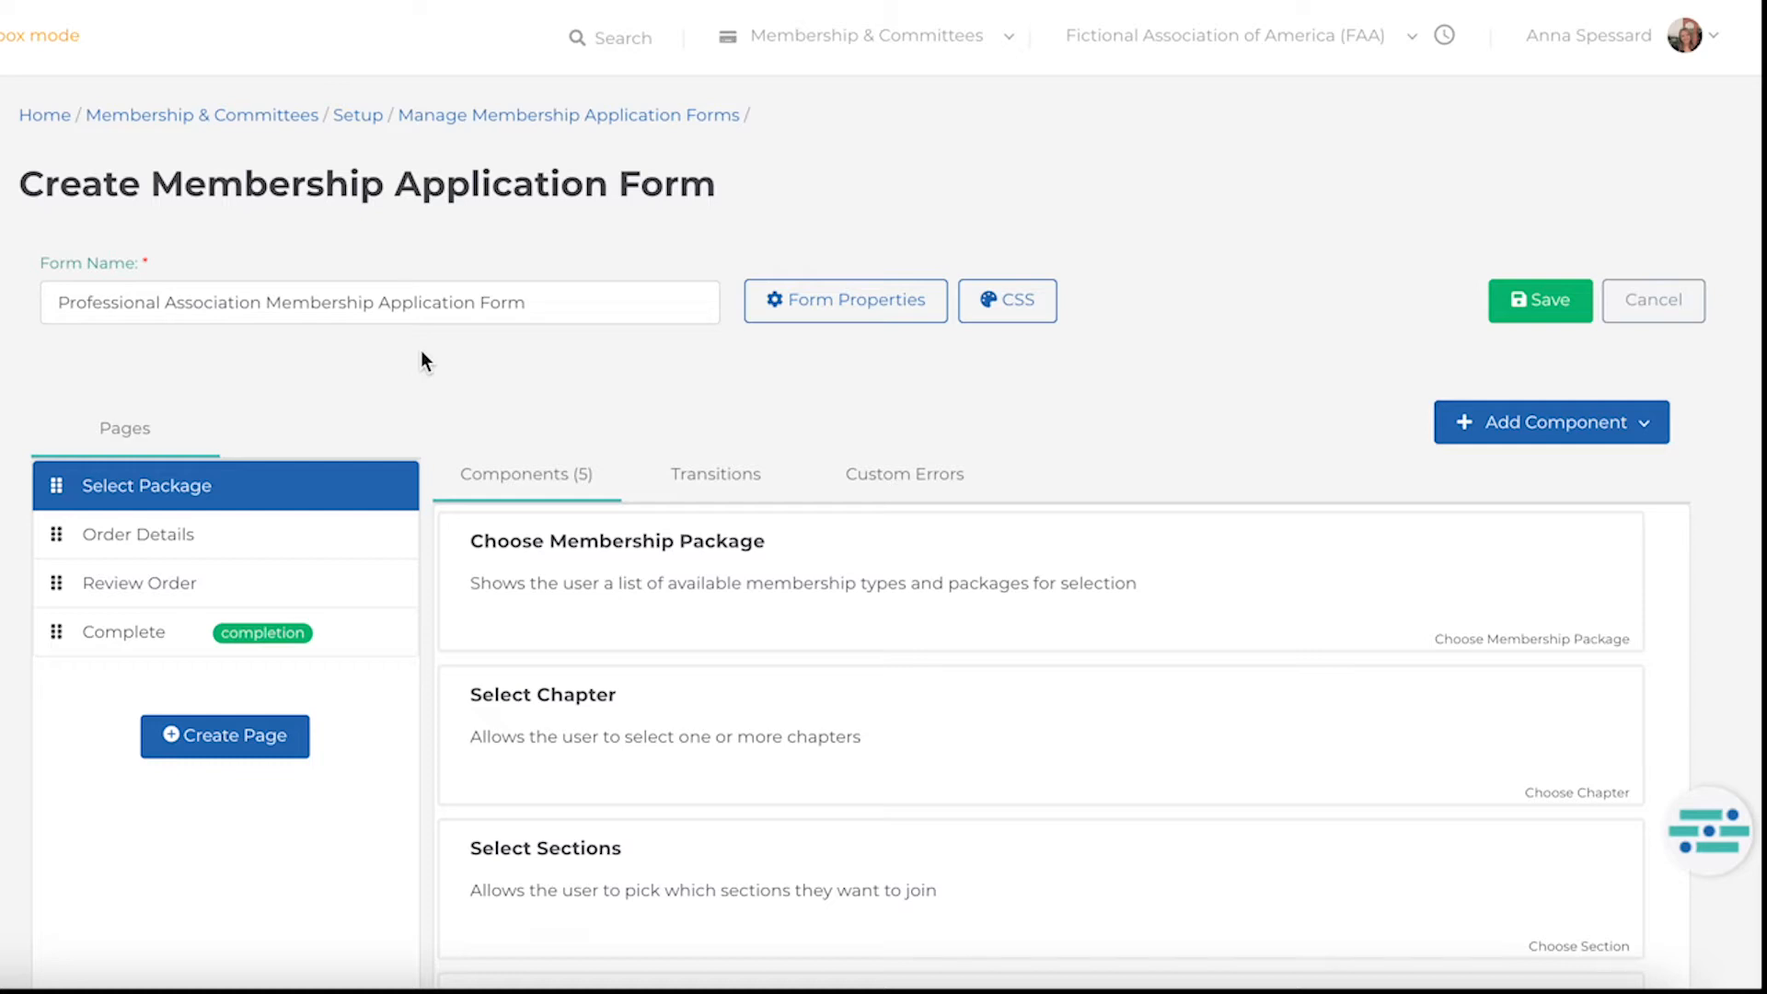
Remove the field group component with do_not_show_in_directory and do_not_renew from the Select Package page.
scroll(421, 359, "down", 1)
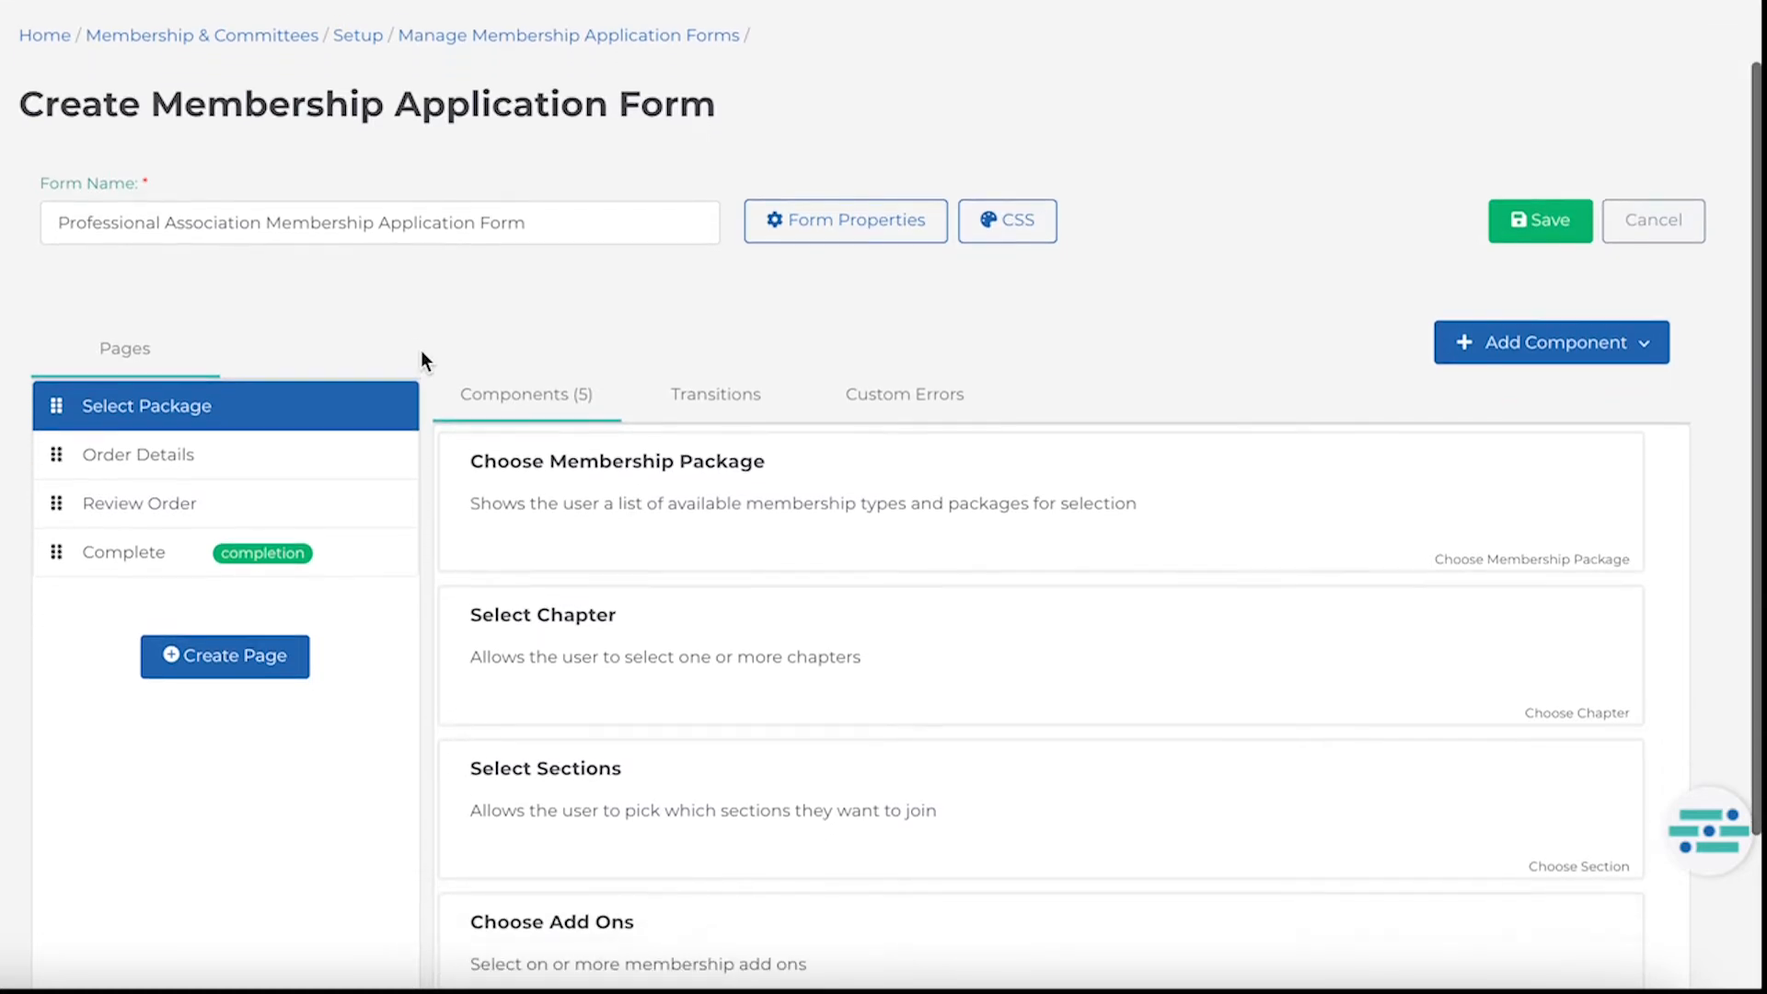
scroll(421, 357, "down", 1)
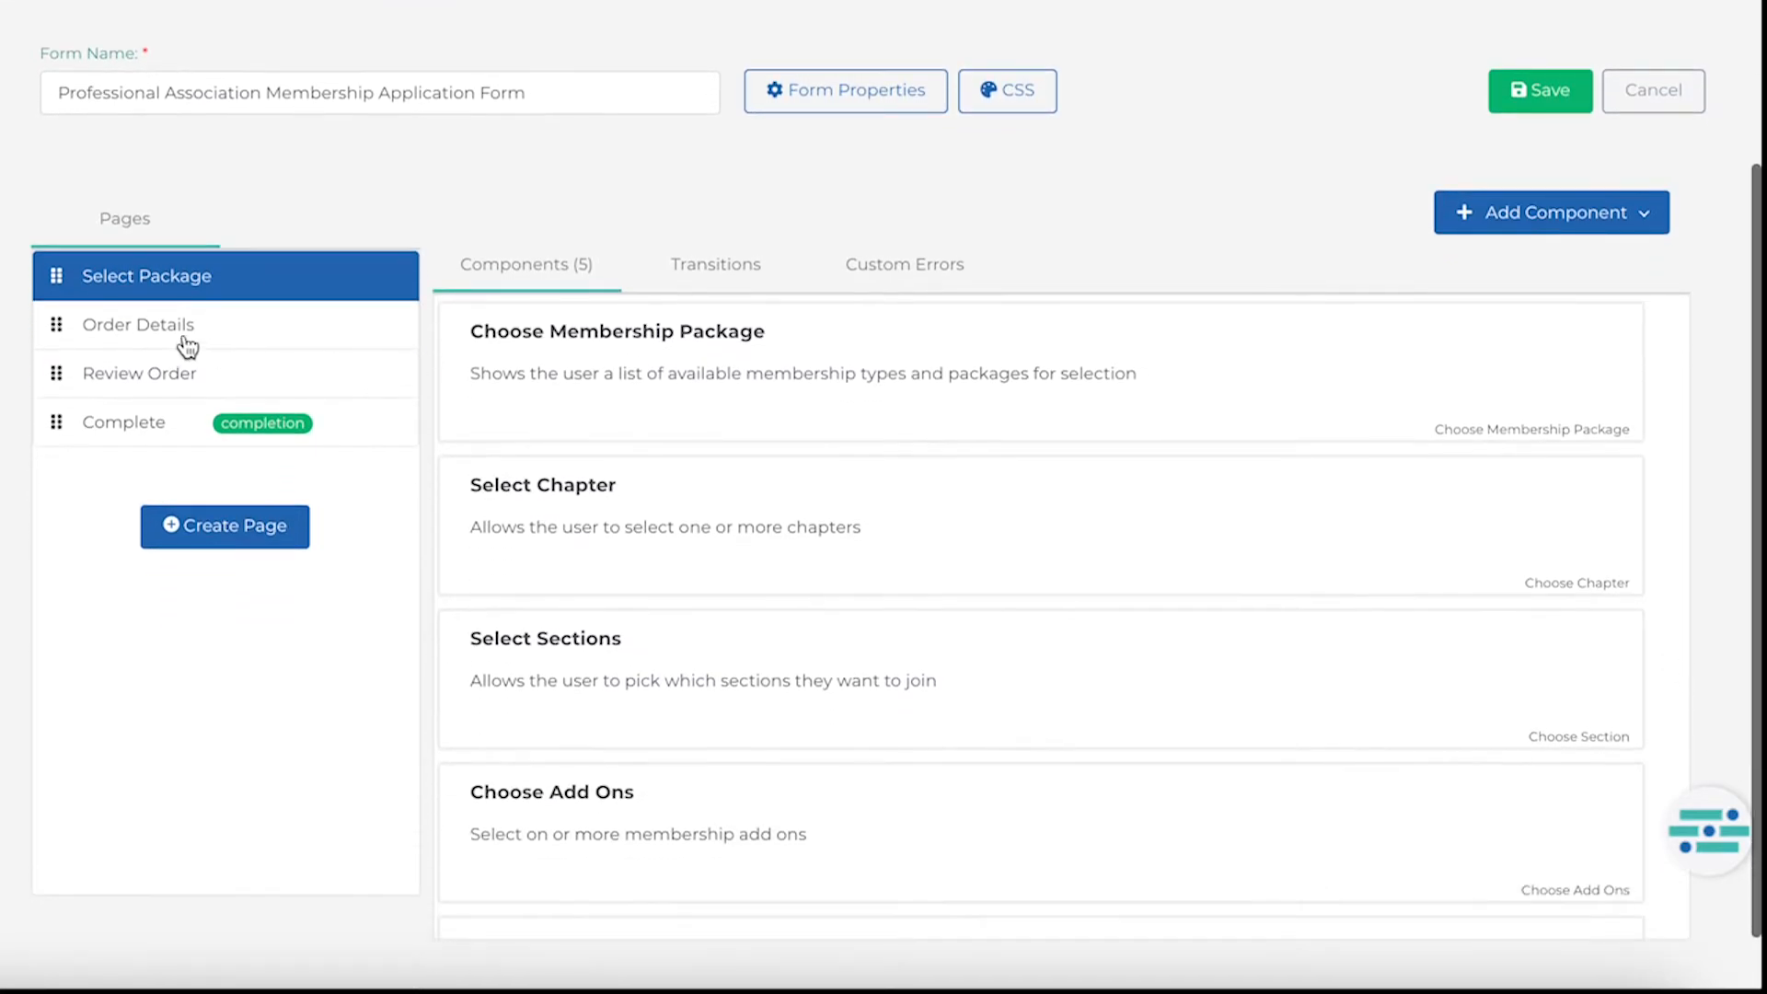
mouse_move(170, 332)
left_mouse_down()
mouse_move(166, 394)
mouse_move(167, 332)
left_mouse_up()
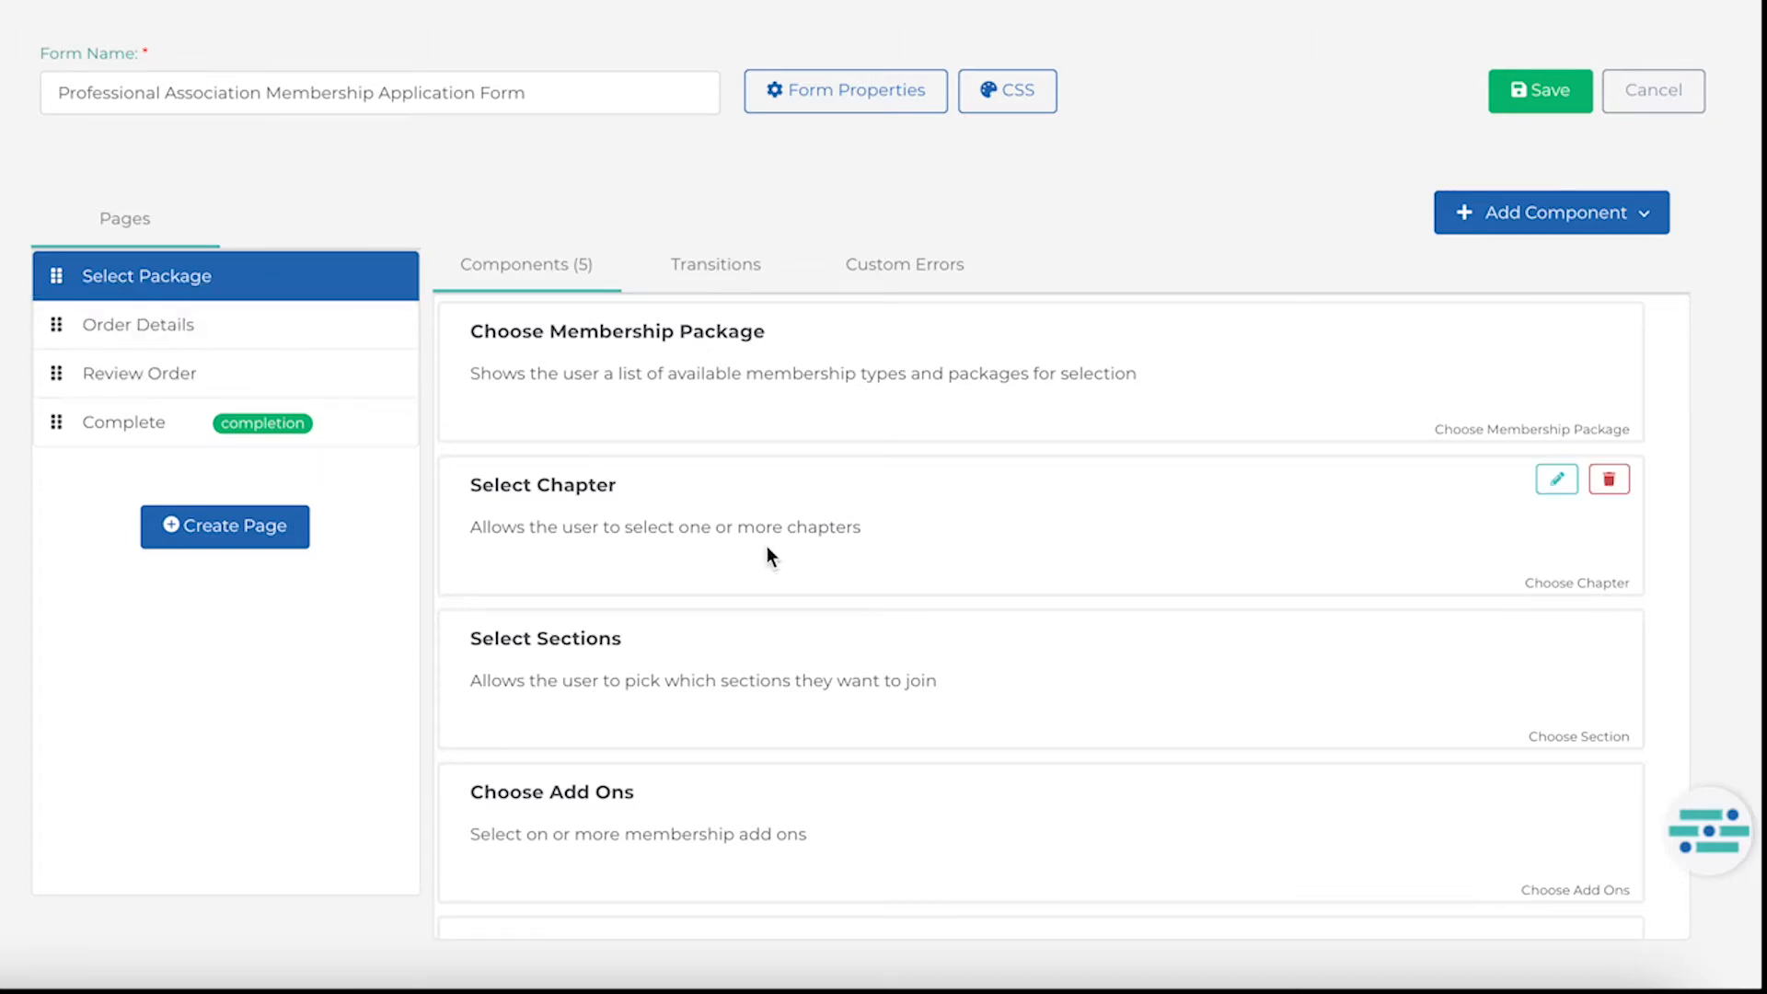
scroll(1168, 706, "down", 1)
left_click(1605, 797)
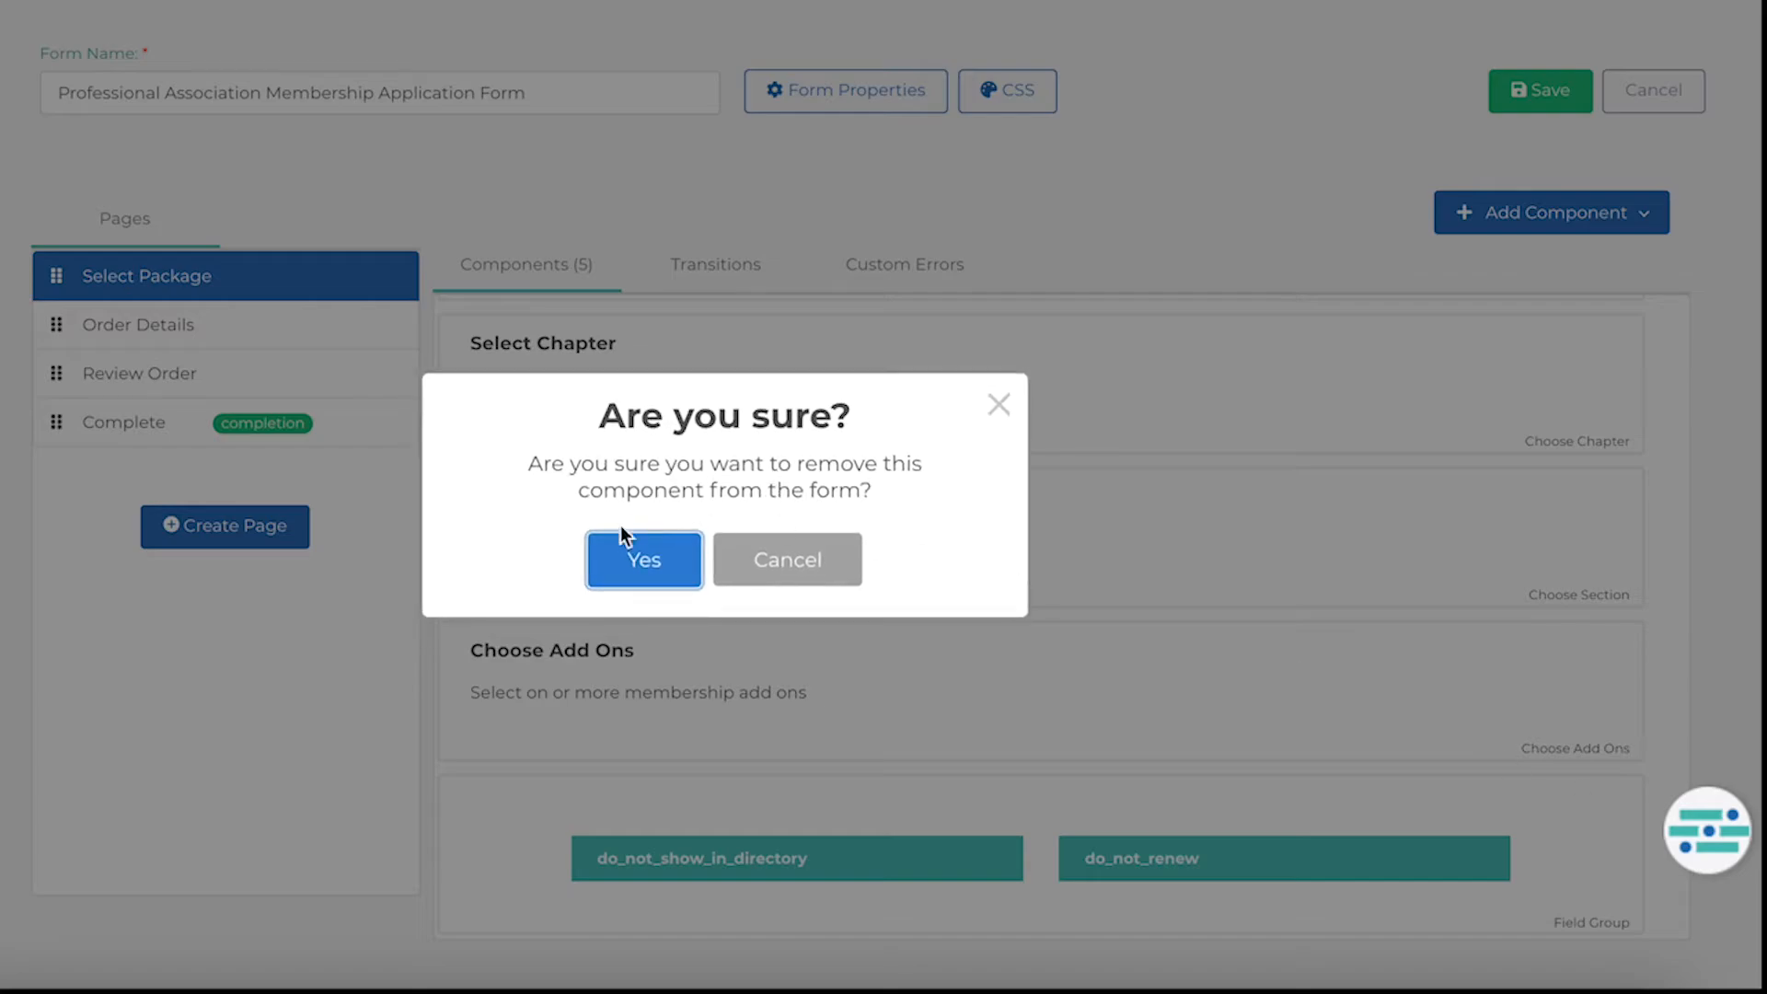
left_click(636, 555)
Change the Select Chapter component's heading text to Select Region.
scroll(637, 554, "up", 1)
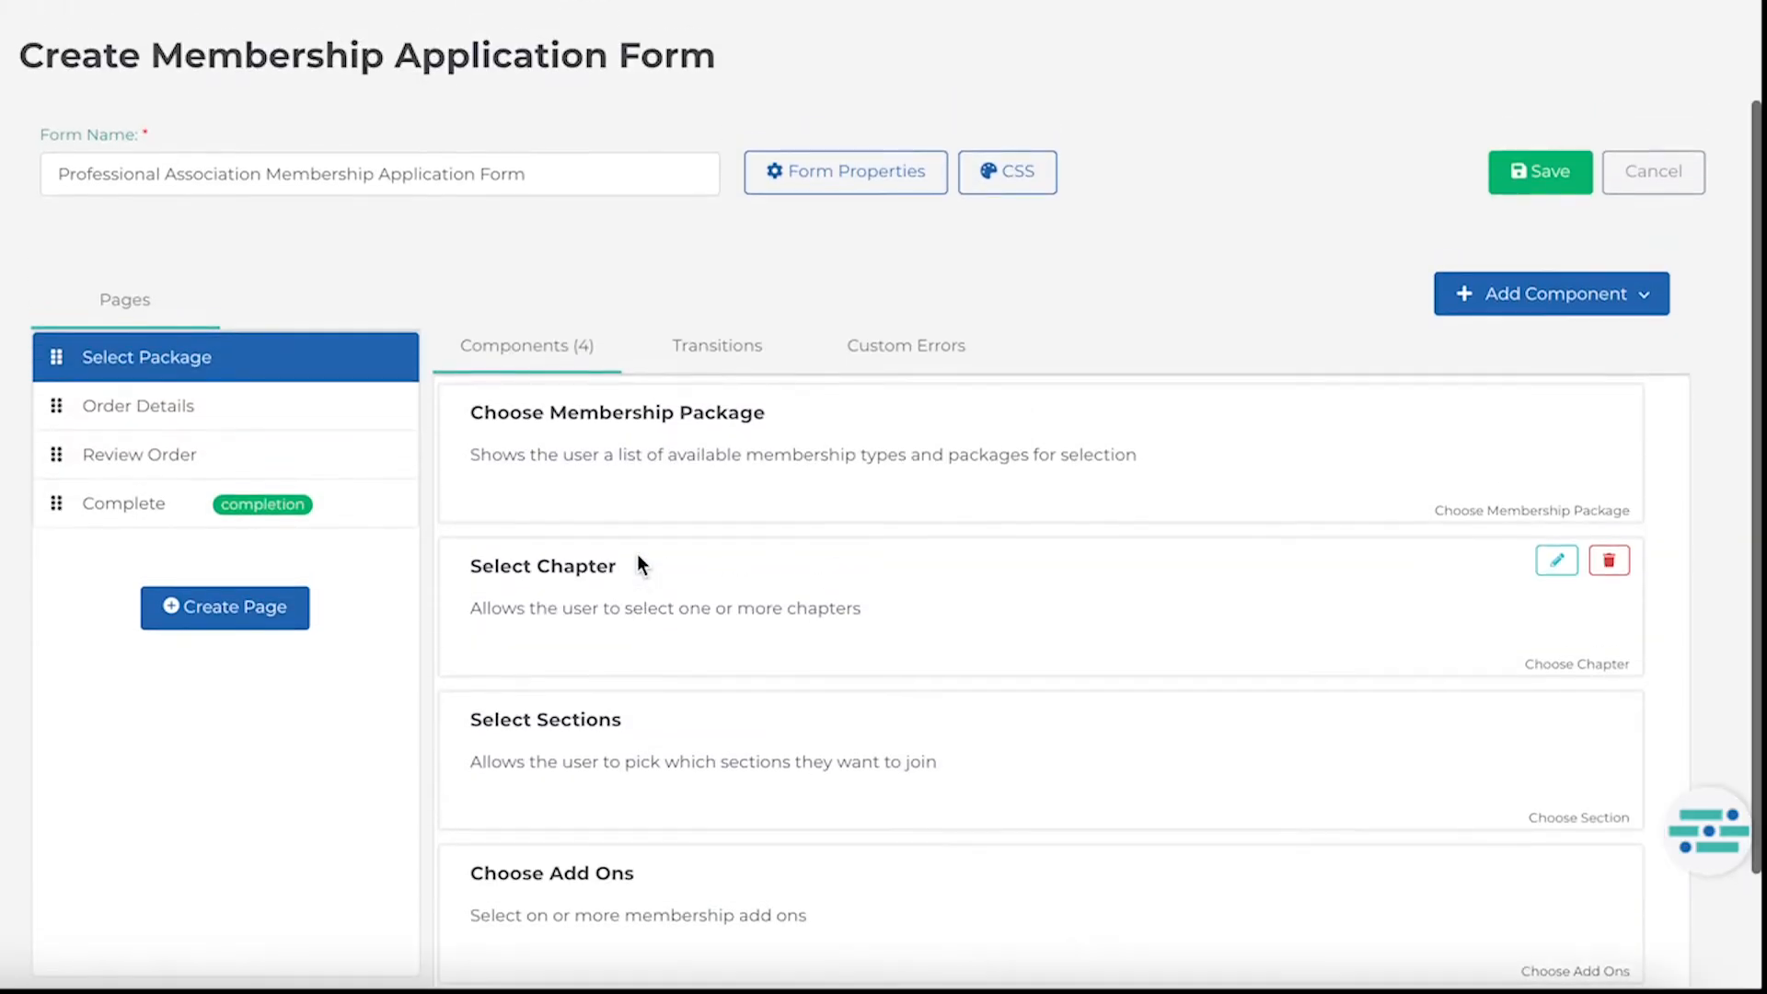
scroll(637, 554, "down", 1)
scroll(640, 563, "down", 1)
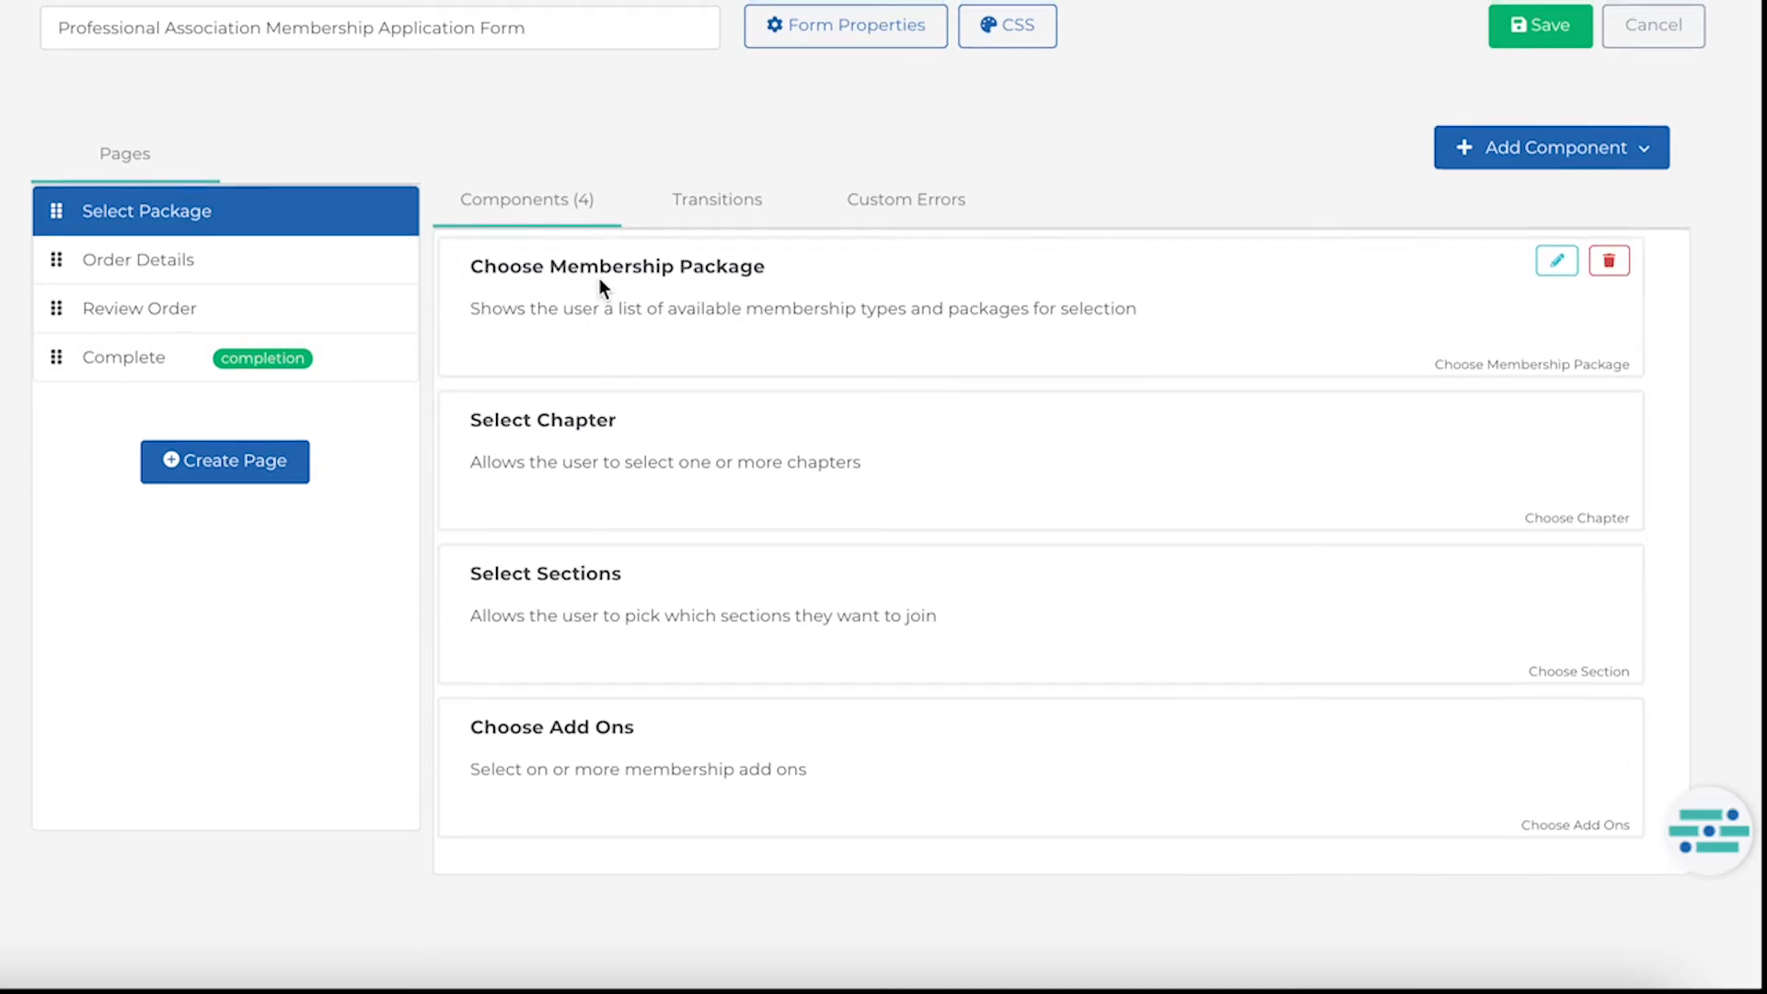
scroll(600, 278, "up", 1)
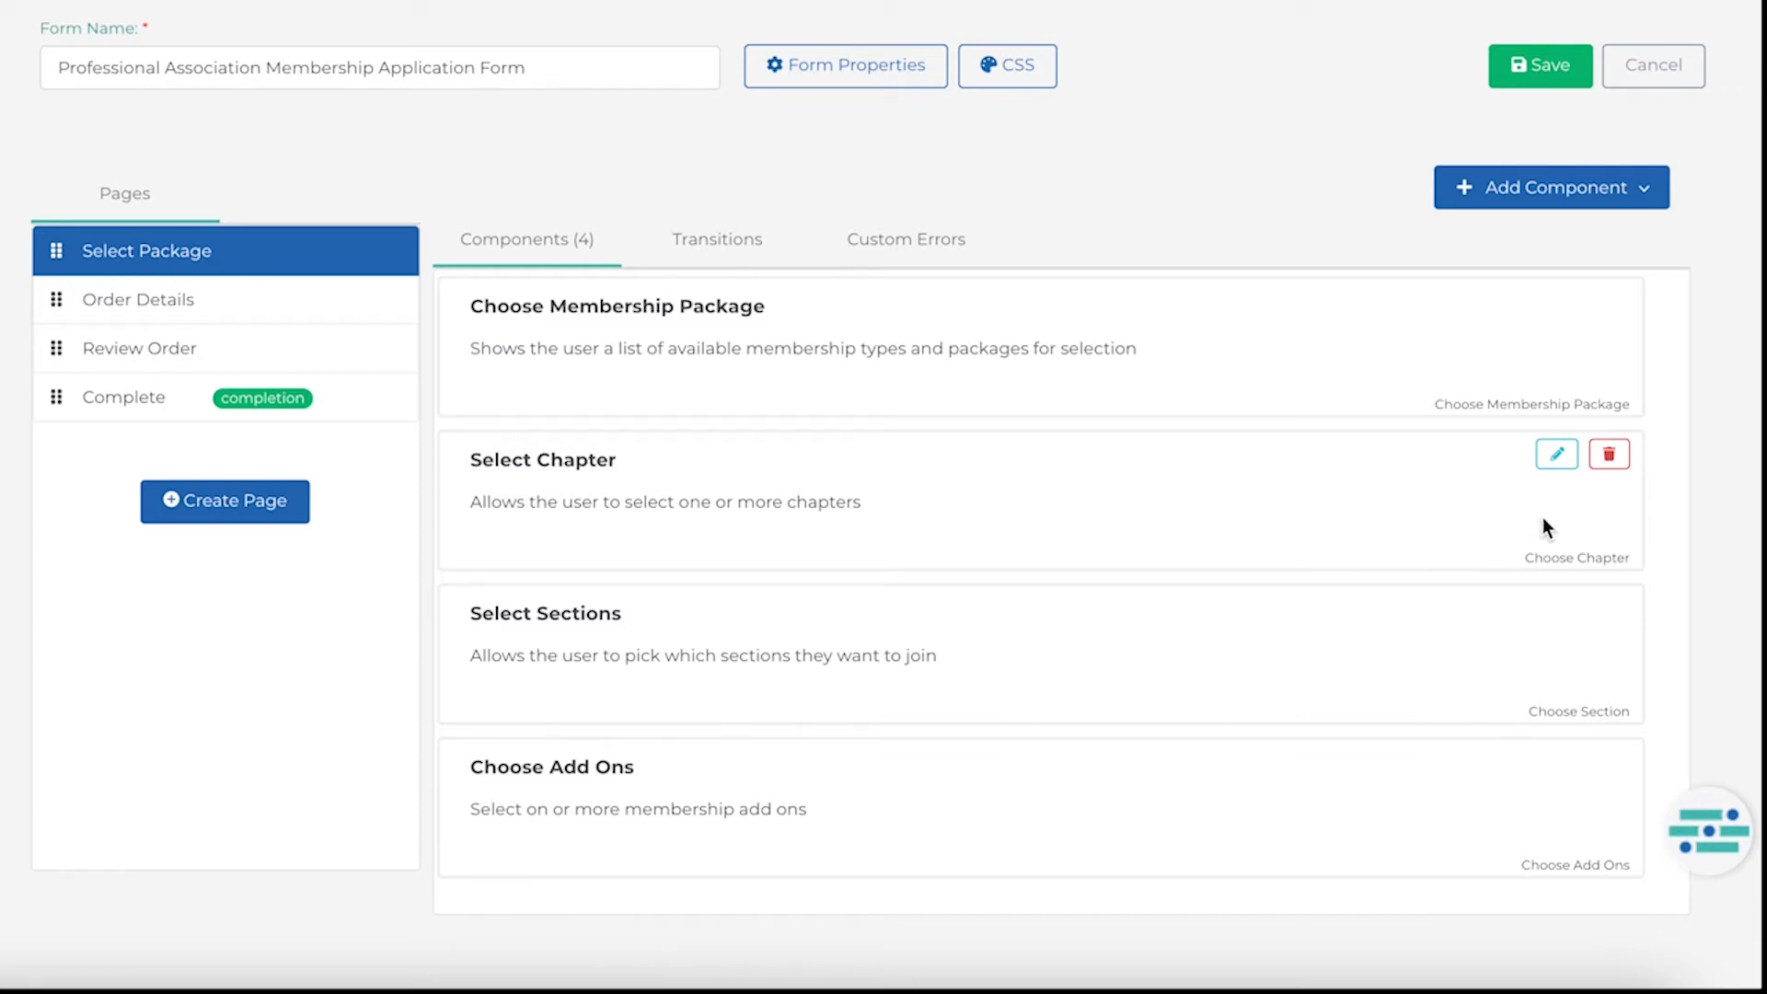
left_click(1557, 454)
left_click(237, 276)
type("Sel")
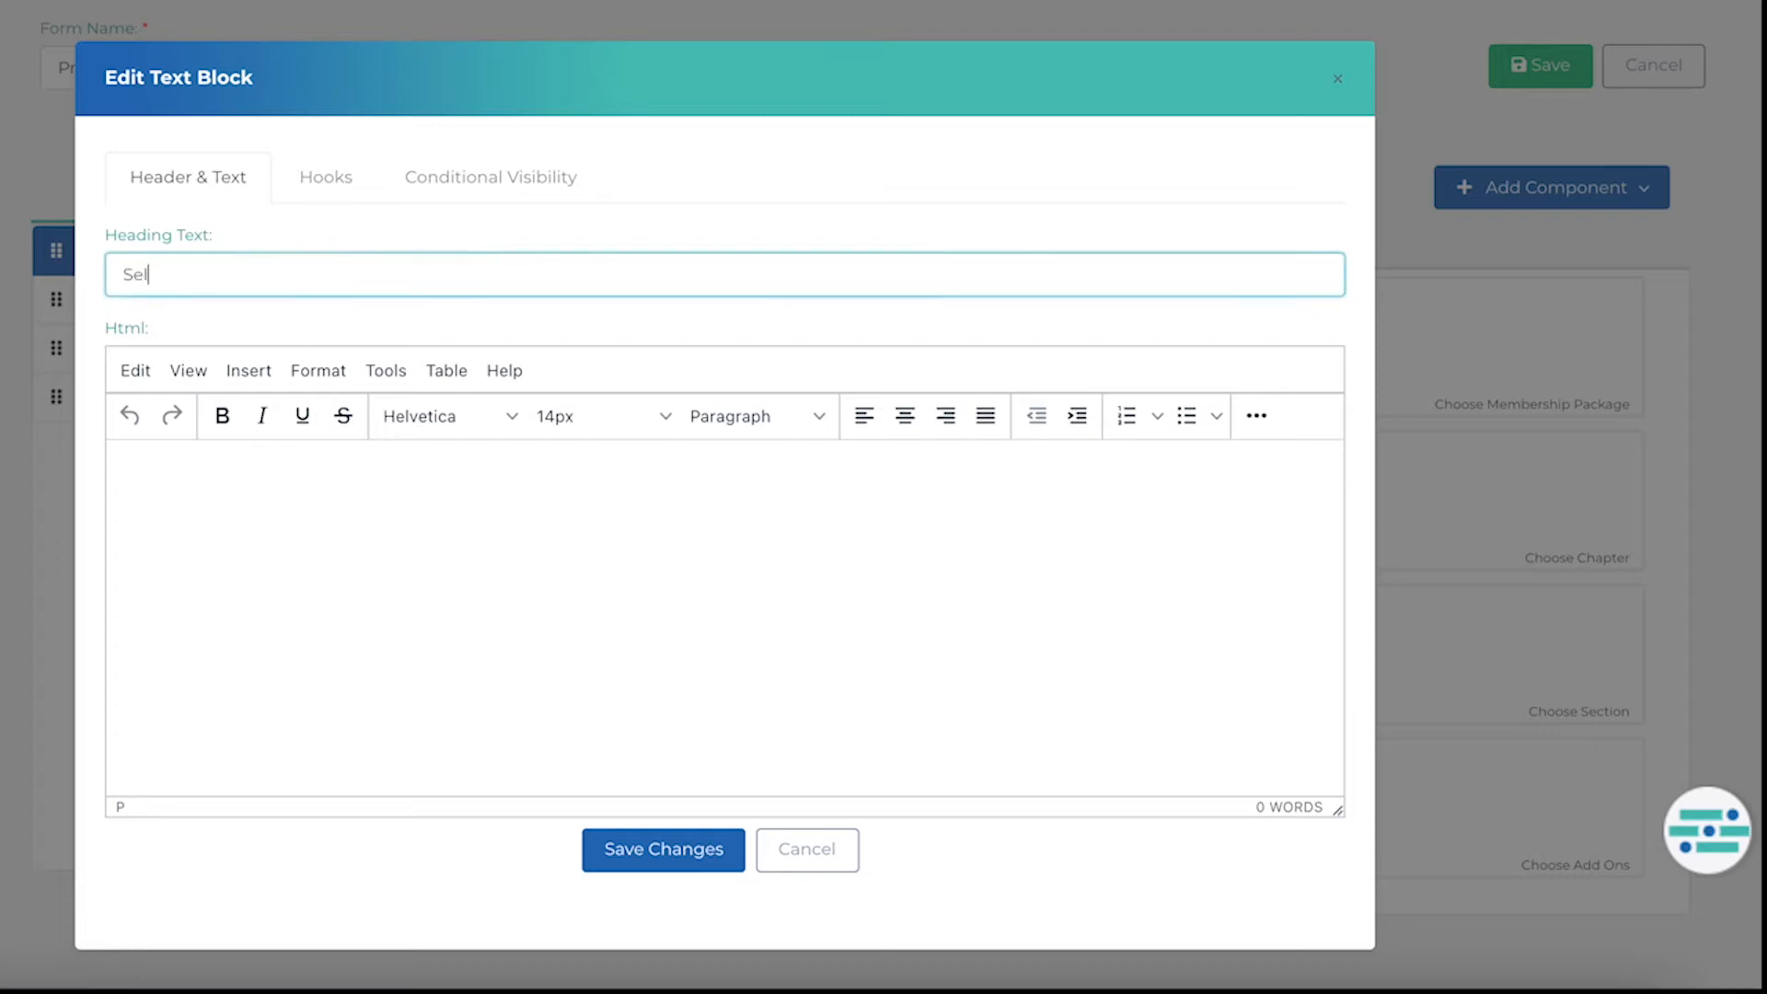
type("ect Region")
left_click(651, 848)
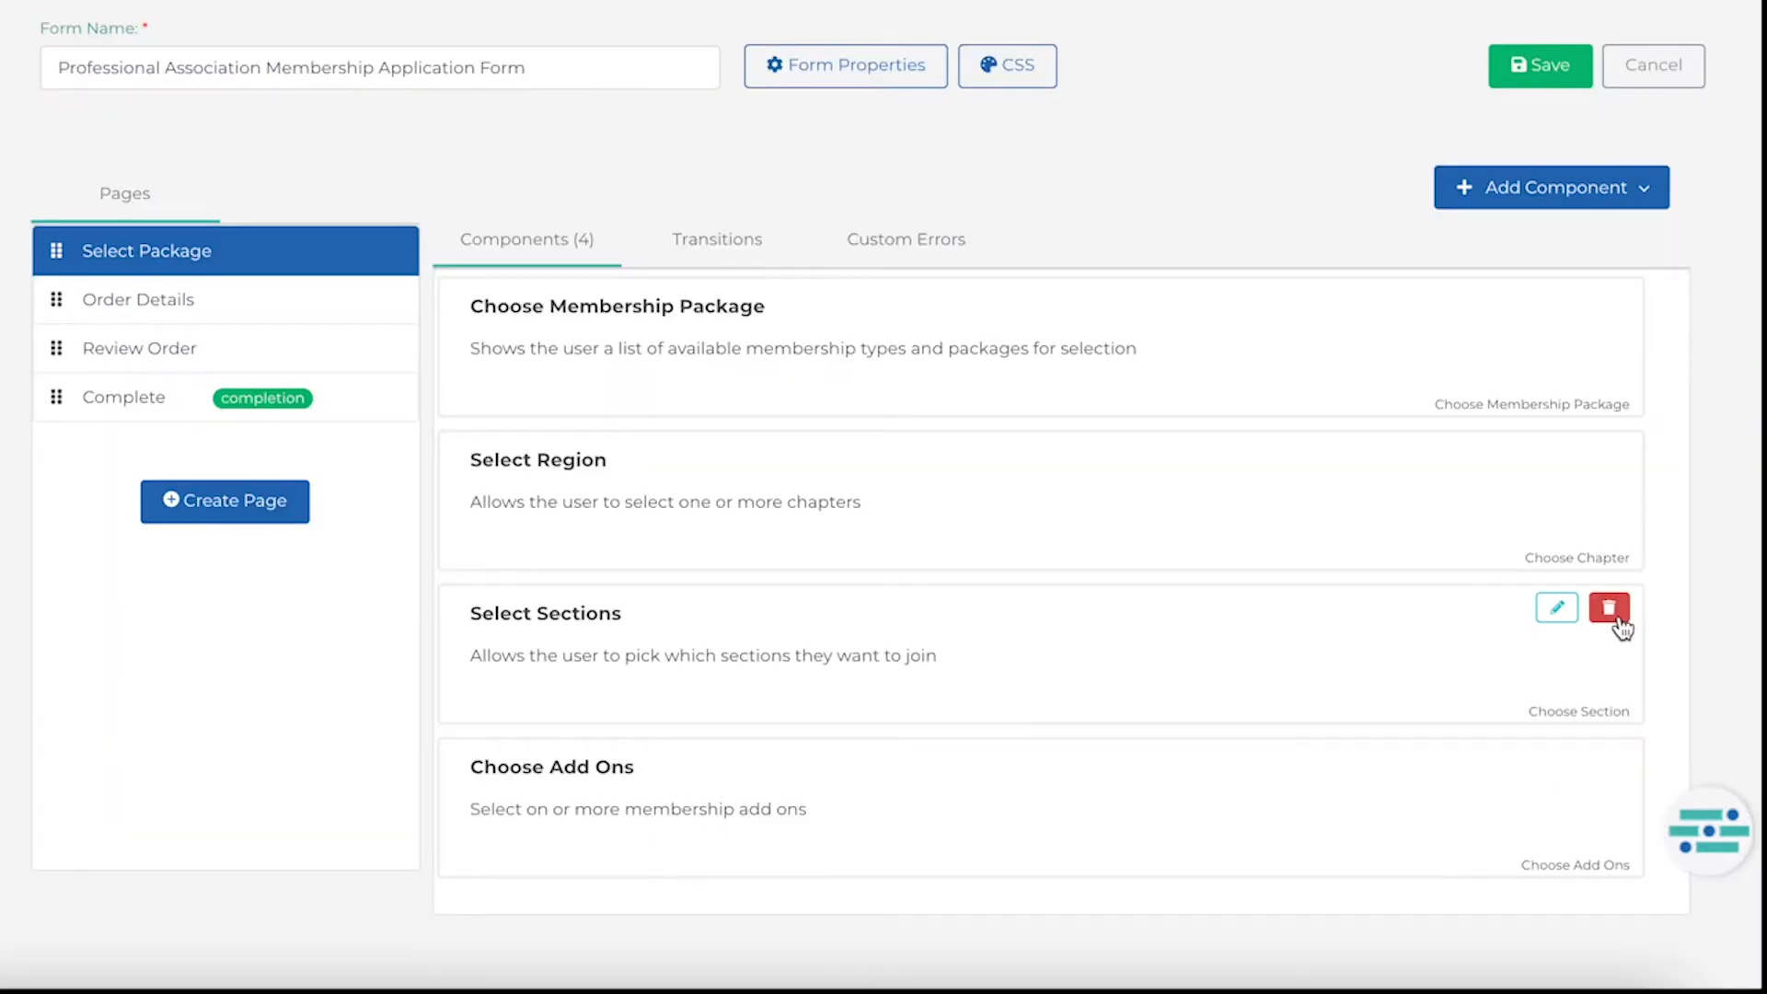
Remove the Select Sections component from the Select Package page.
left_click(1611, 610)
left_click(635, 554)
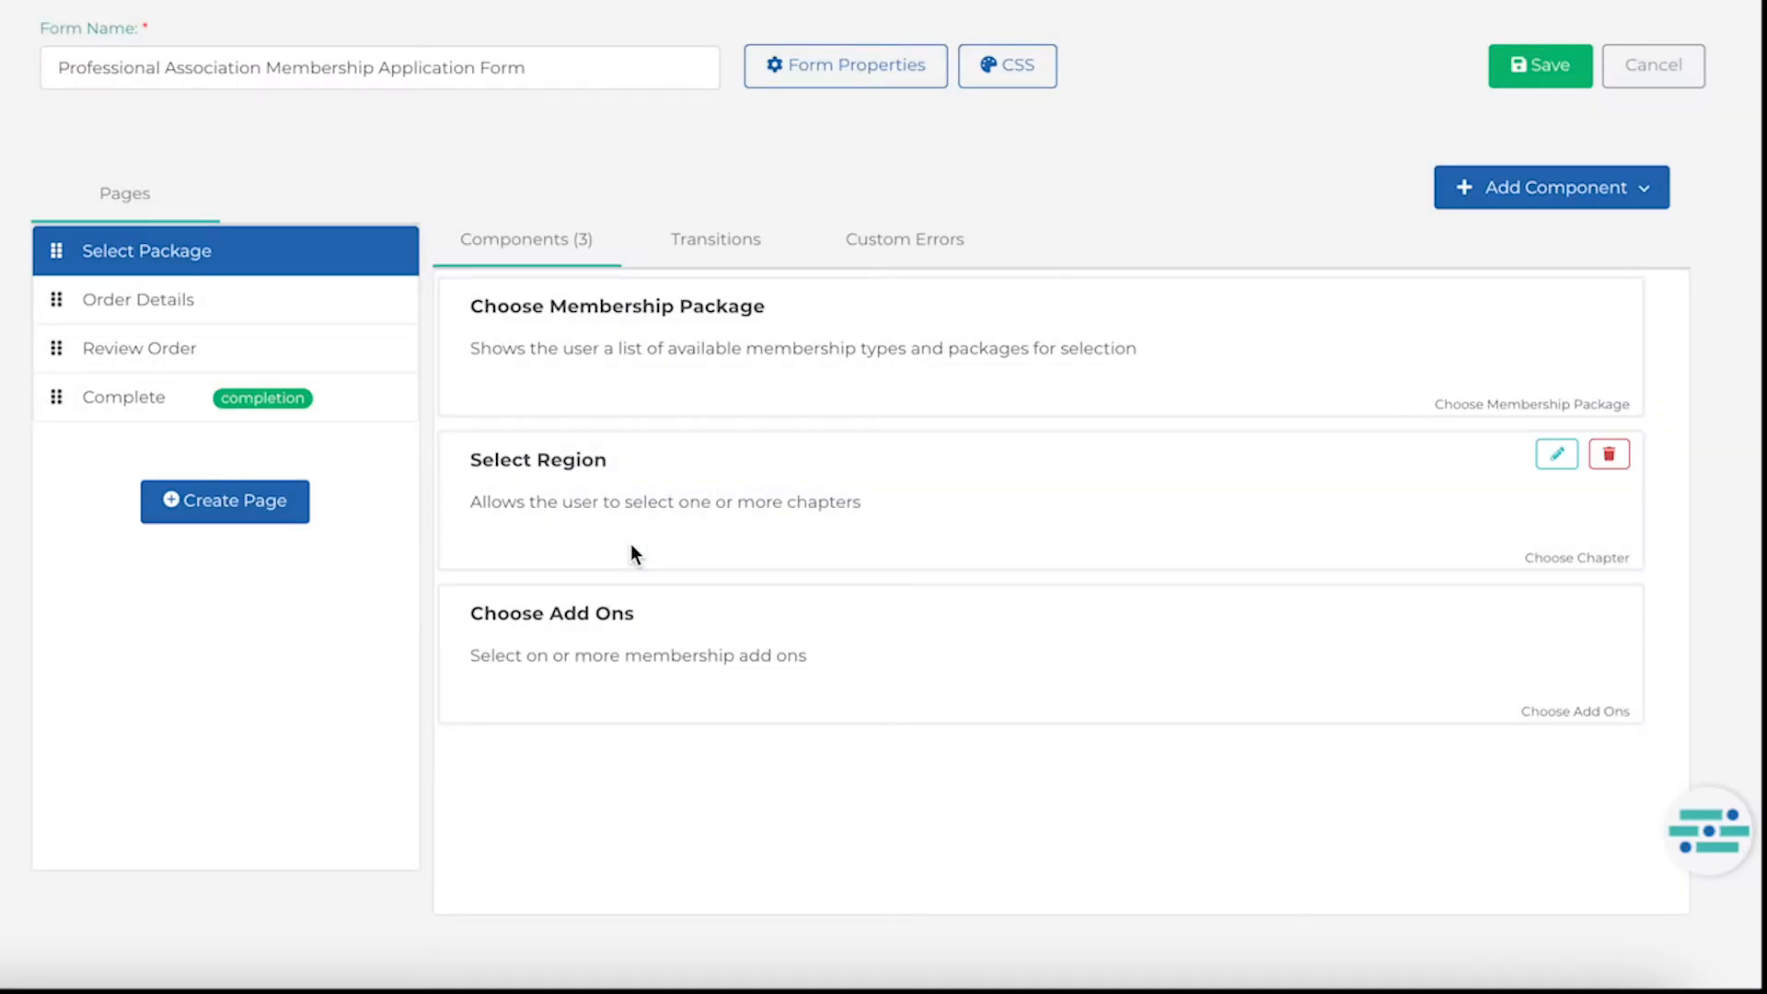
Add a field group component containing the Employment Status custom field to the Select Package page.
left_click(1517, 205)
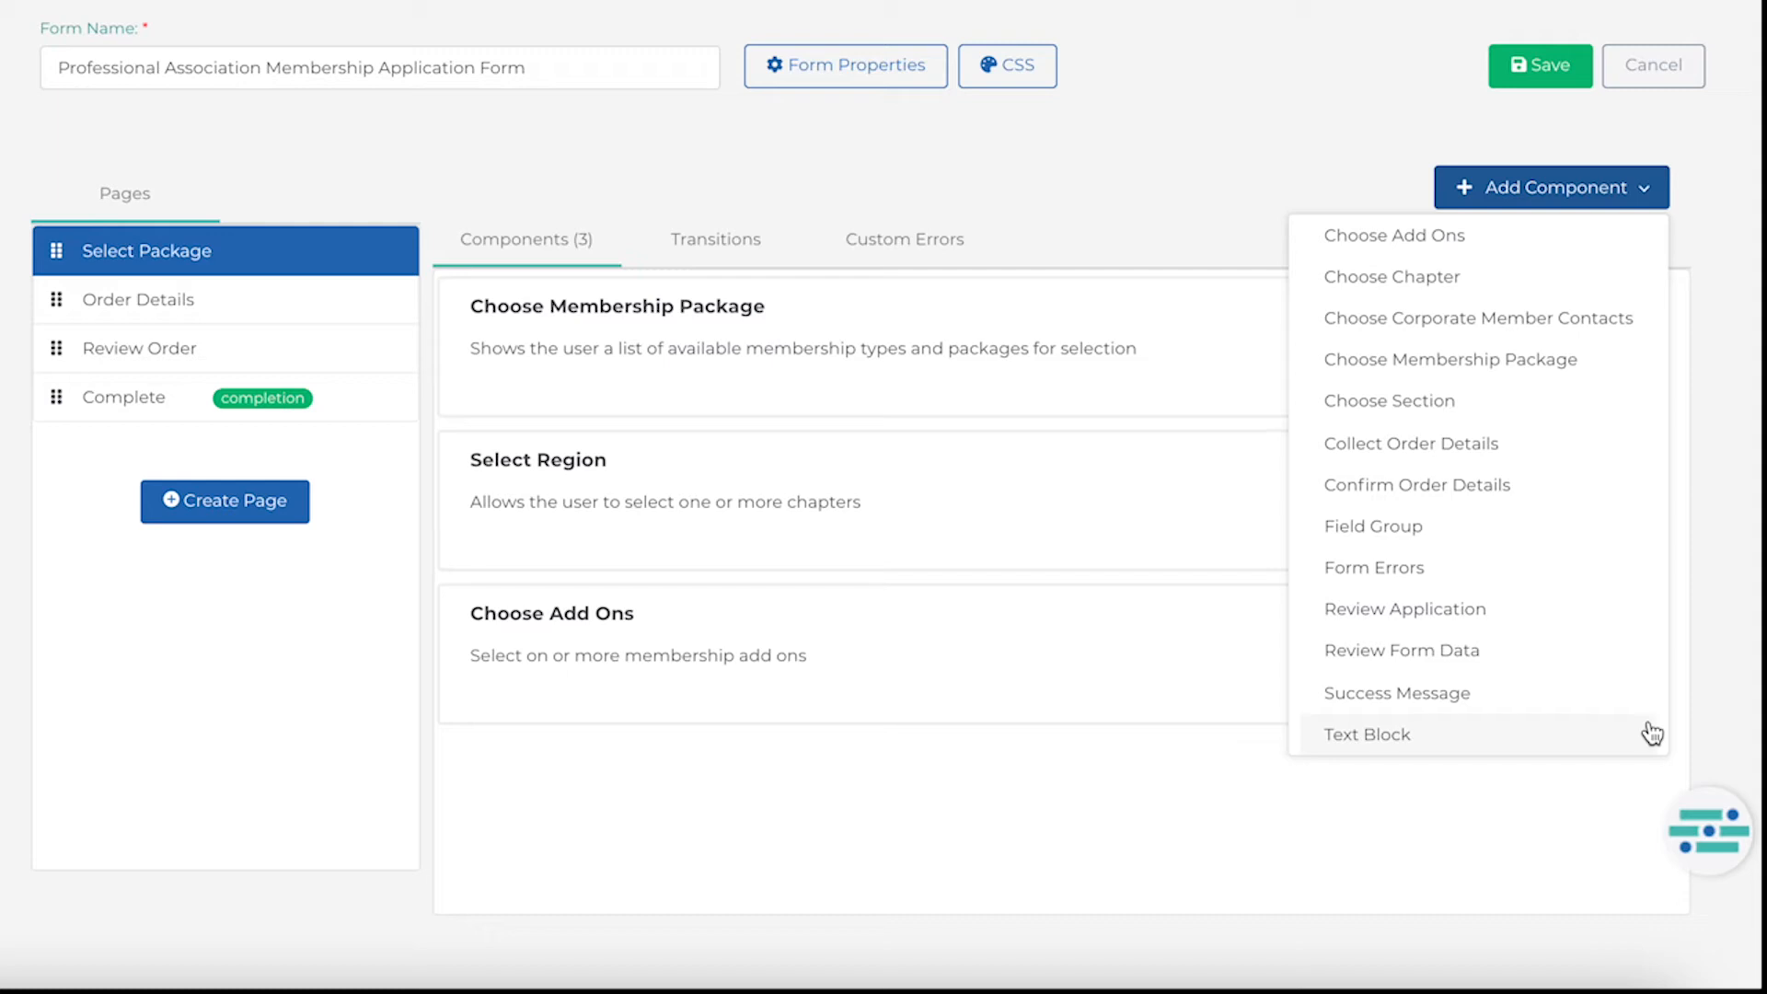
left_click(1612, 540)
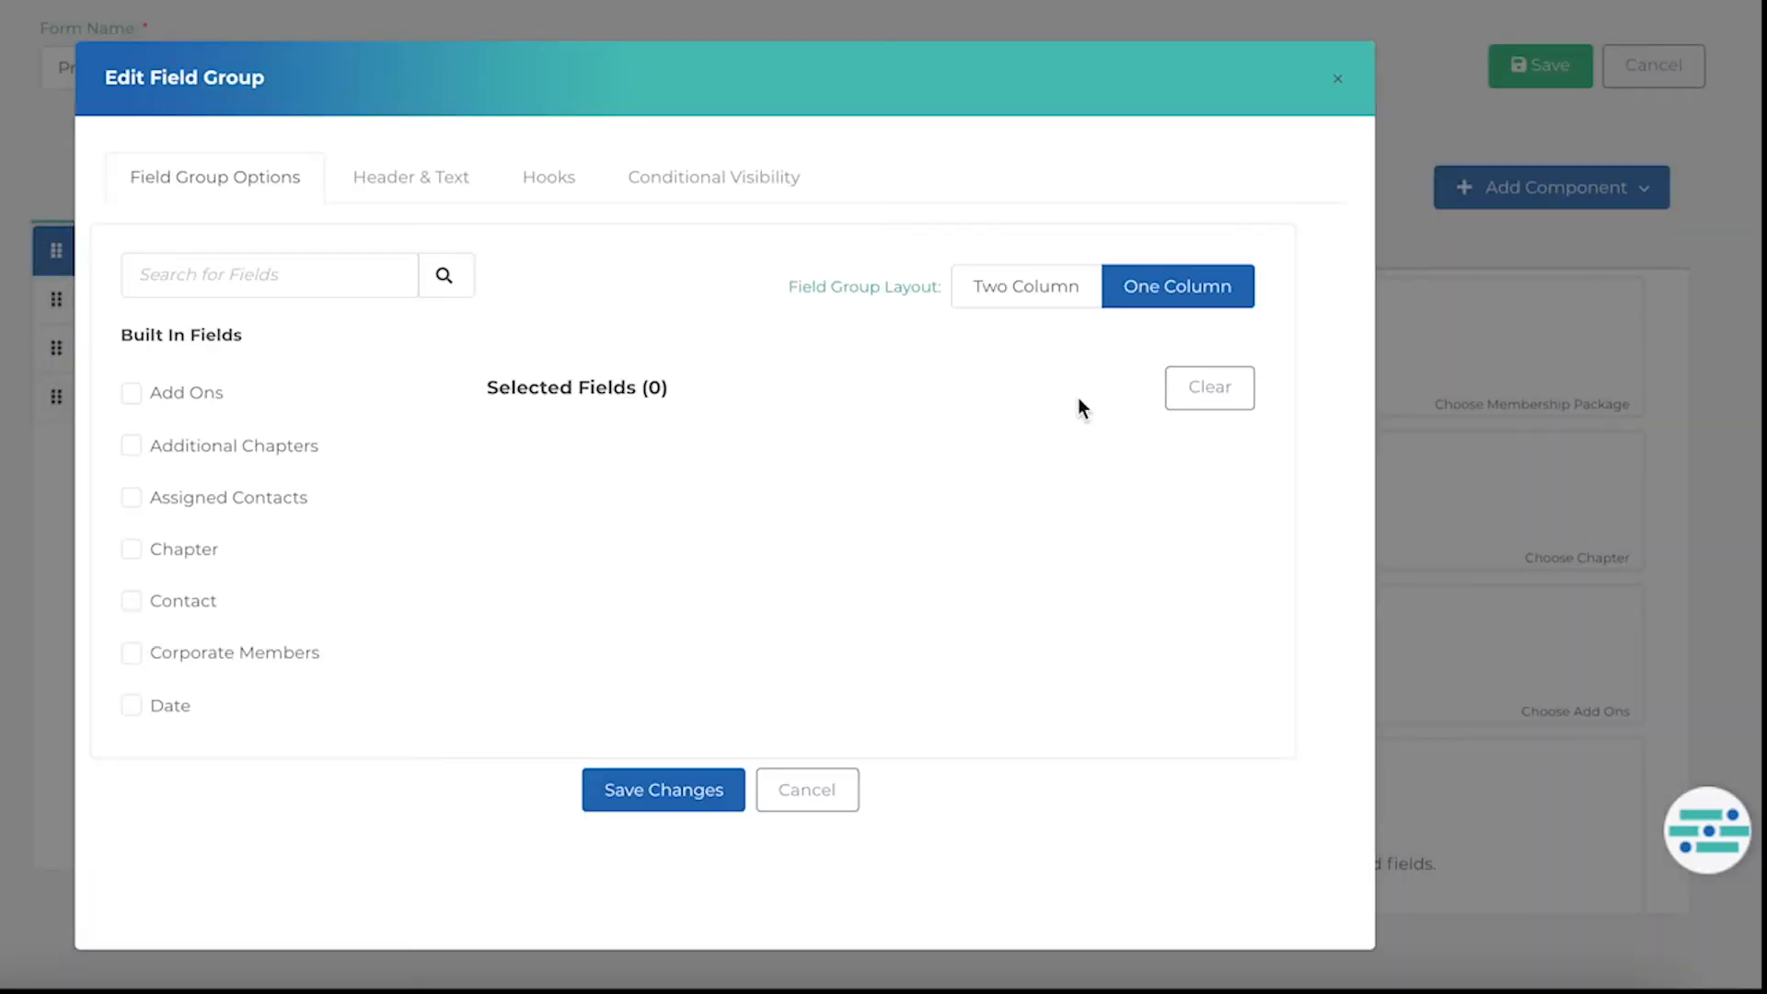
left_click(358, 277)
type("Employ")
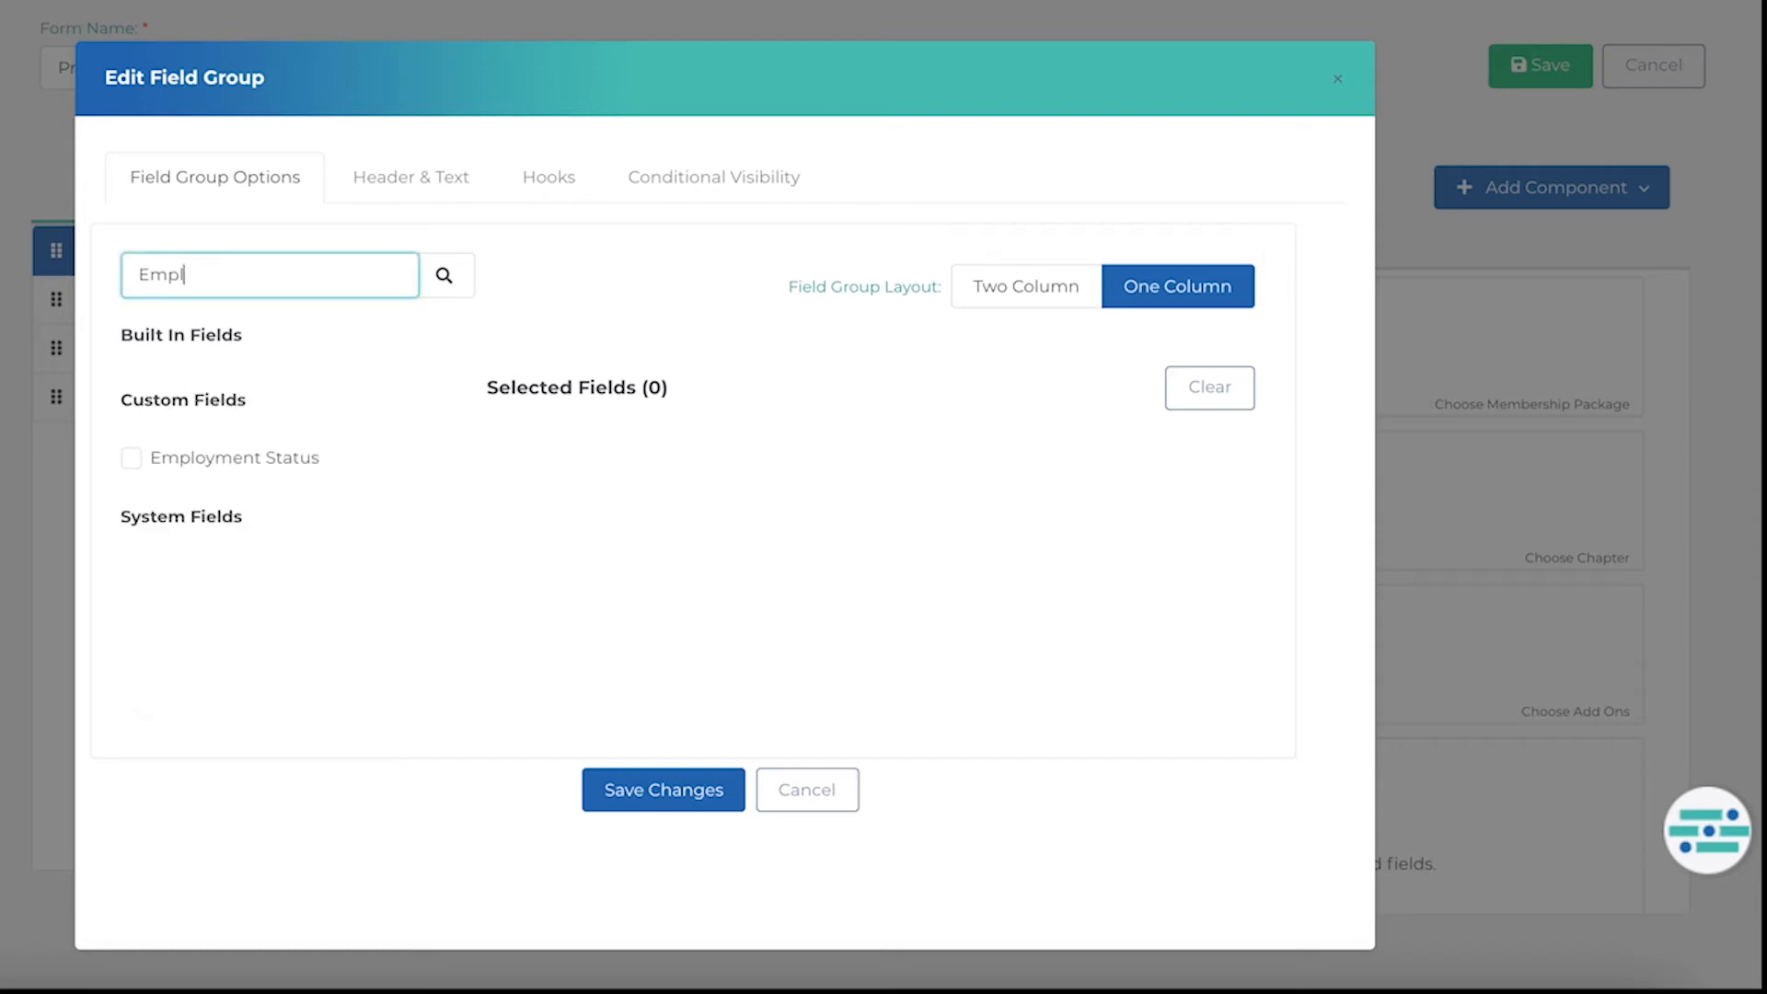
left_click(135, 457)
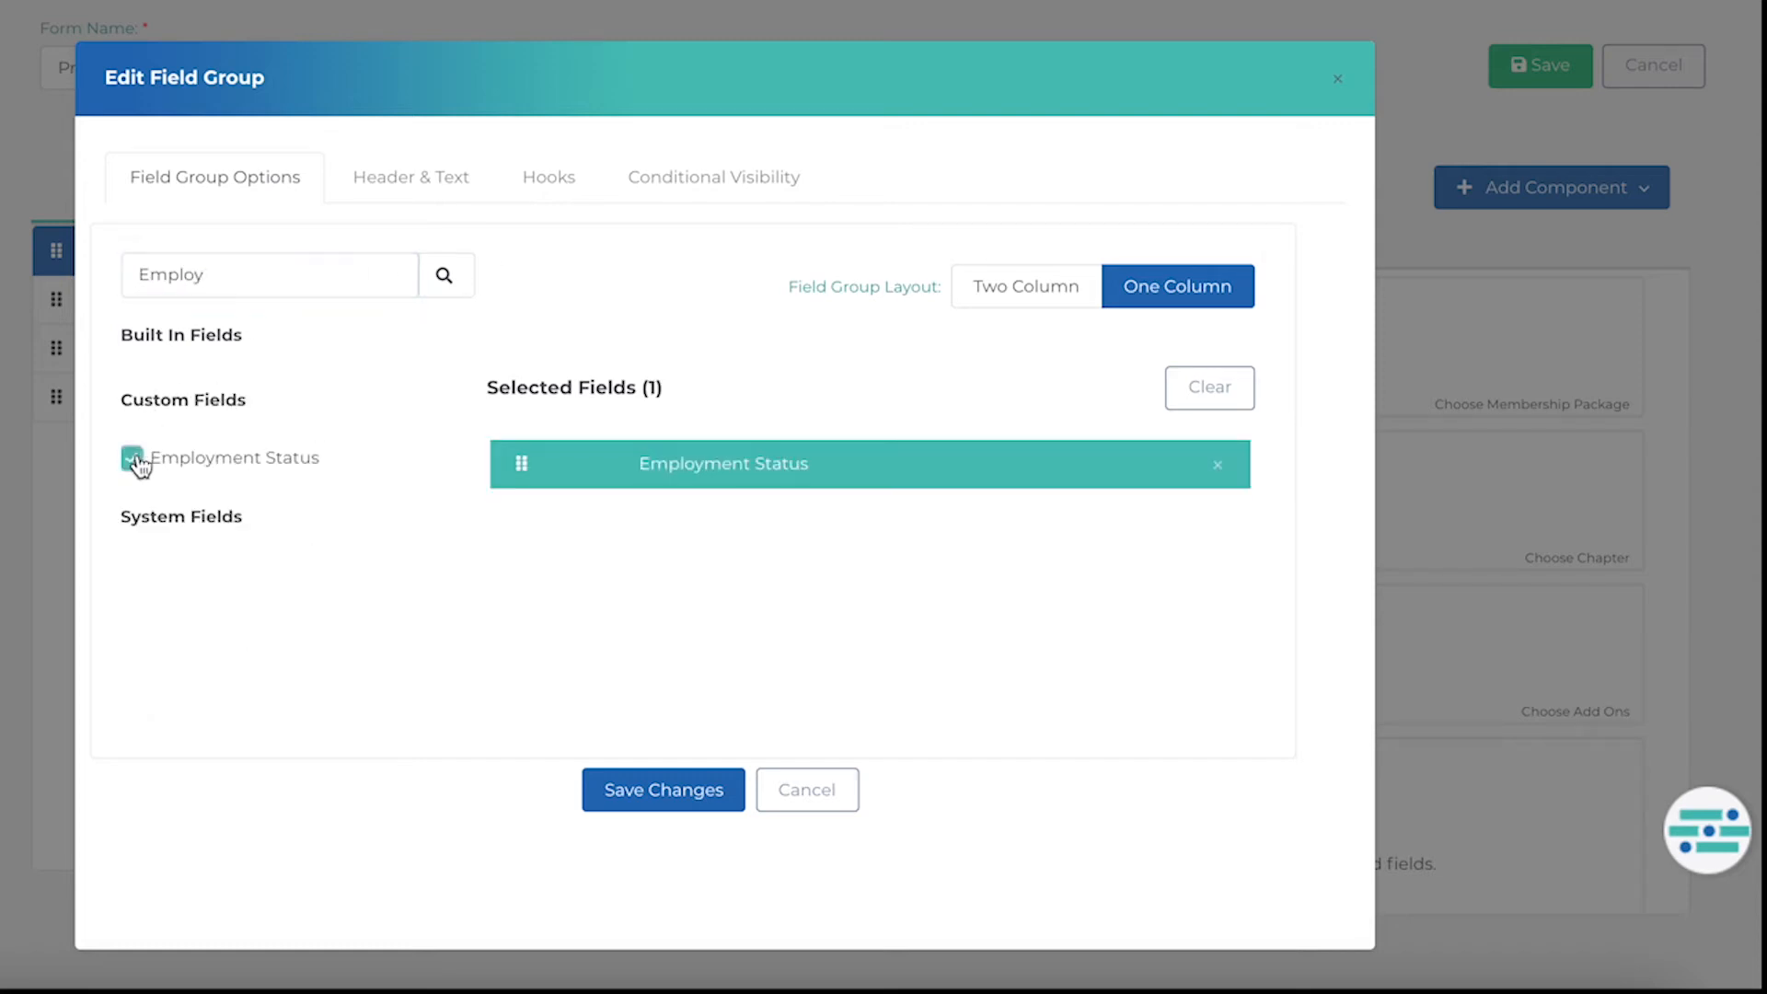
left_click(640, 799)
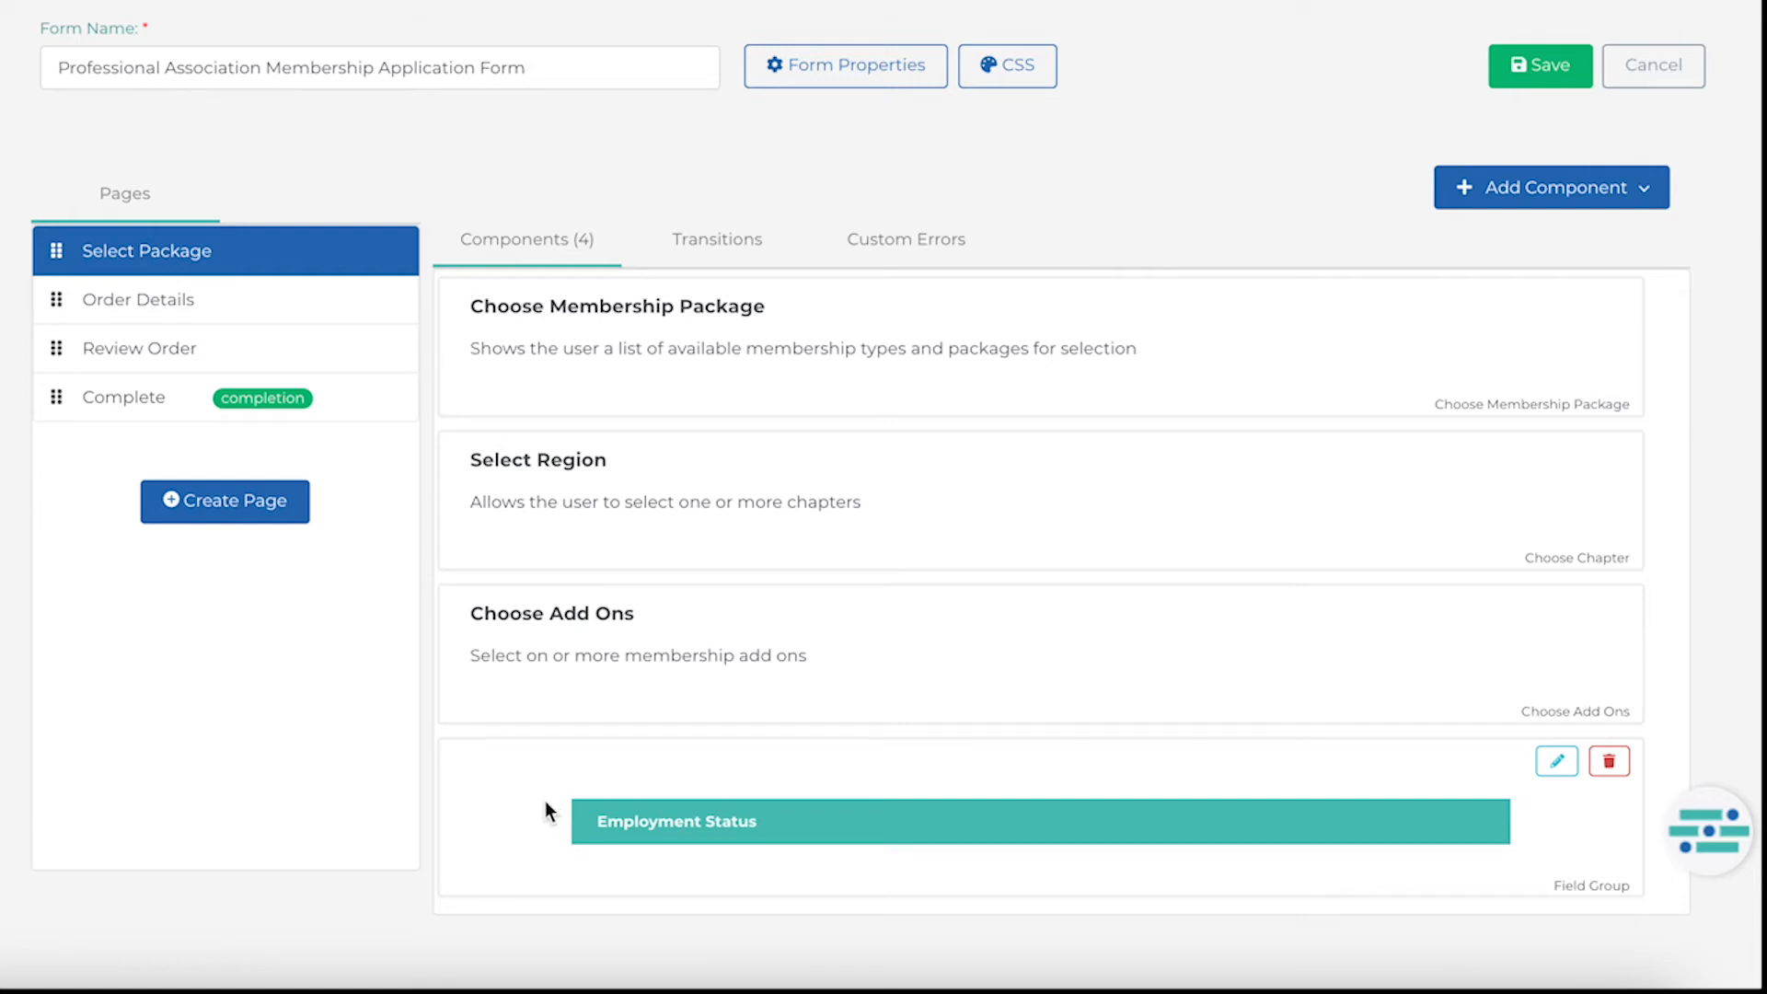
Create a new page named Employment Information and move it directly after Select Package.
left_click(265, 513)
type("Emolo")
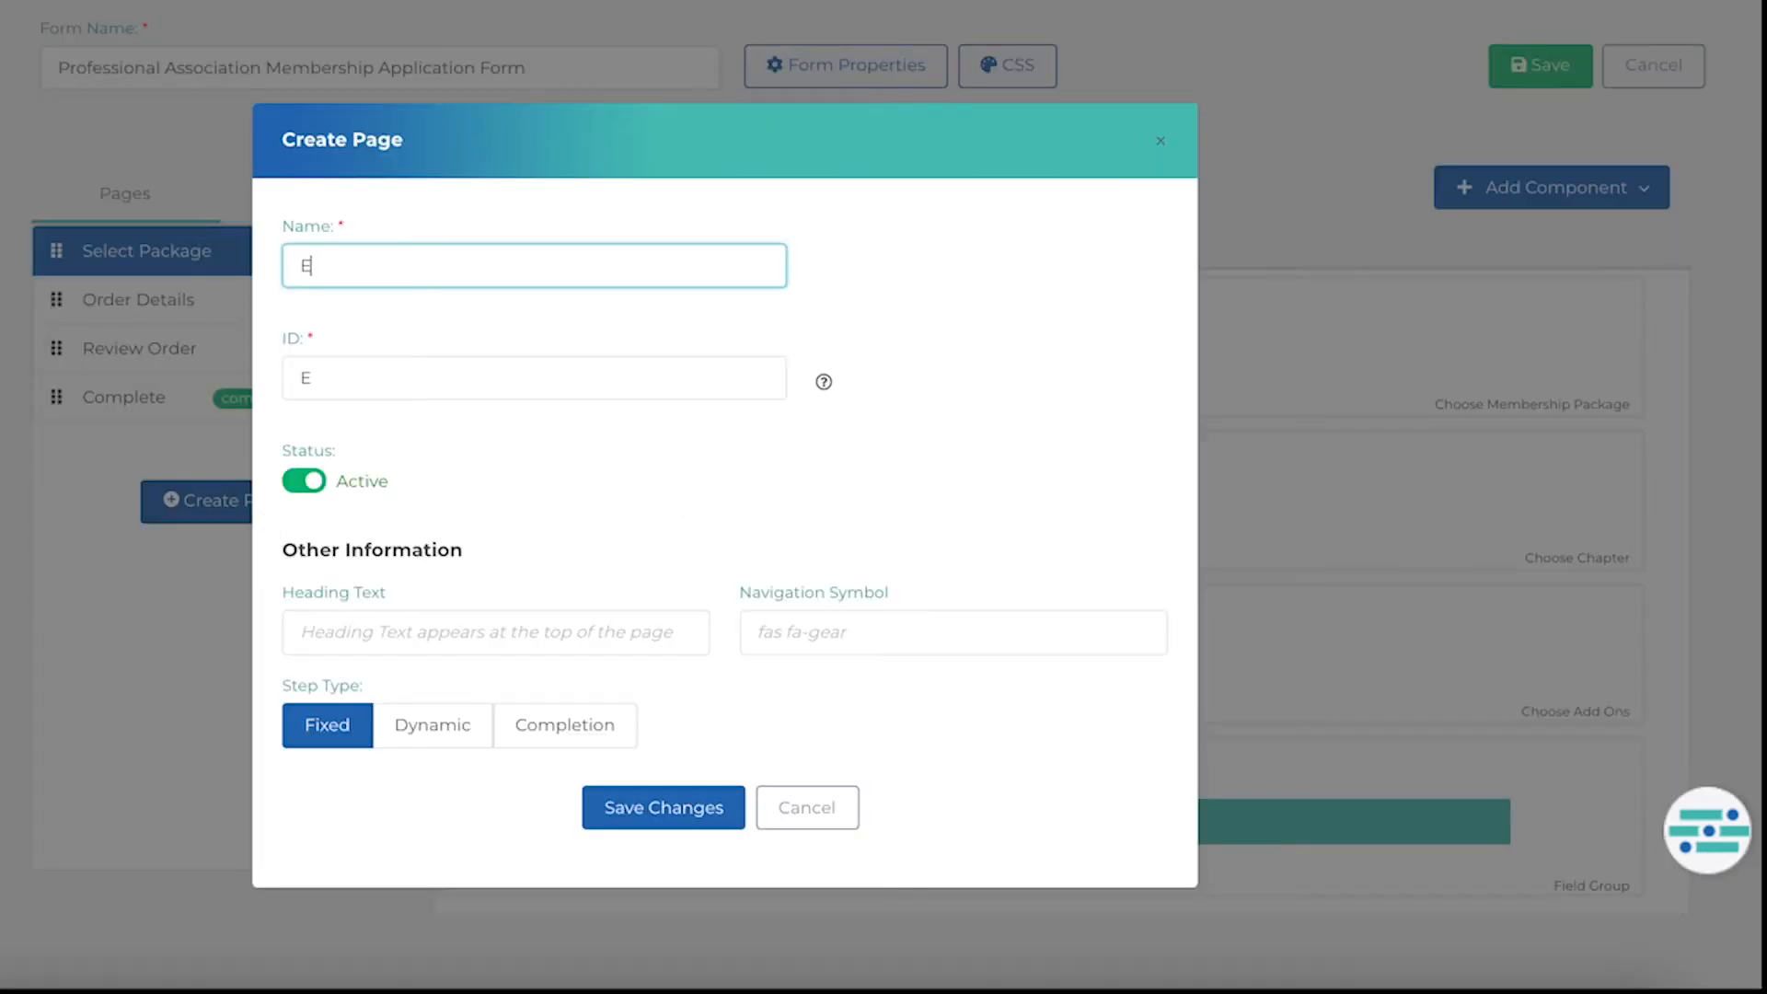
key("BackSpace")
key("BackSpace")
key("BackSpace")
type("ployment Inf")
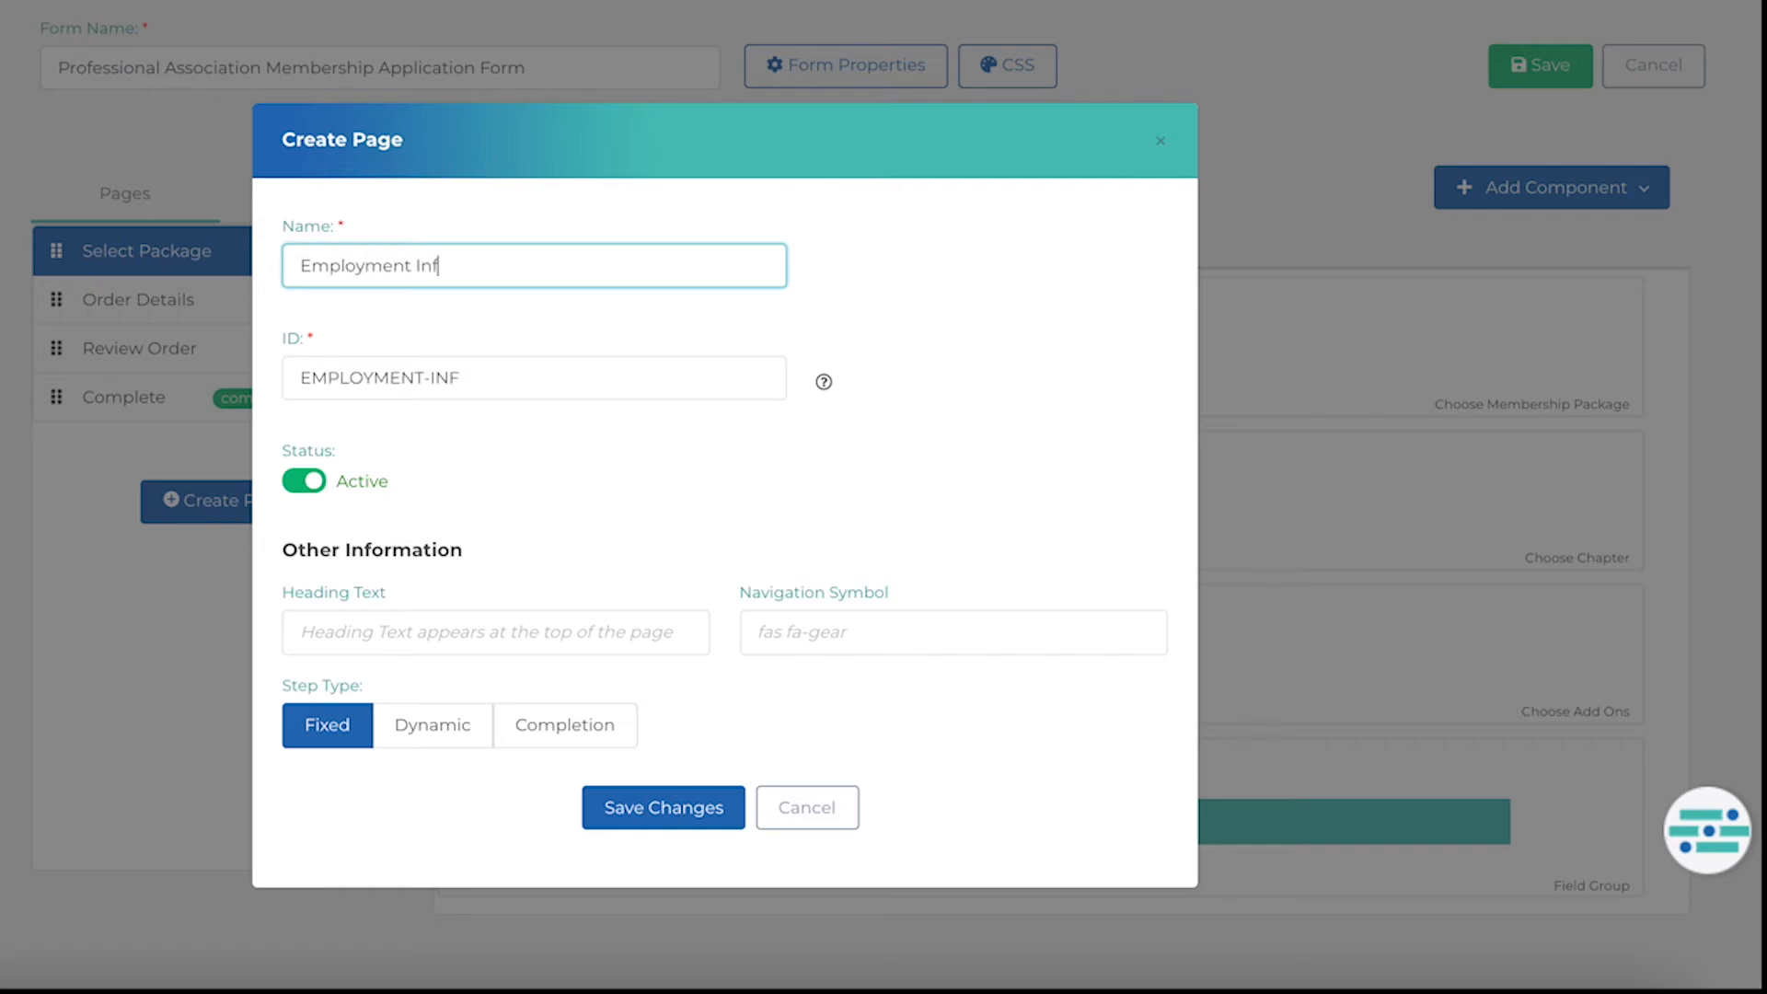
type("ormation")
left_click(619, 822)
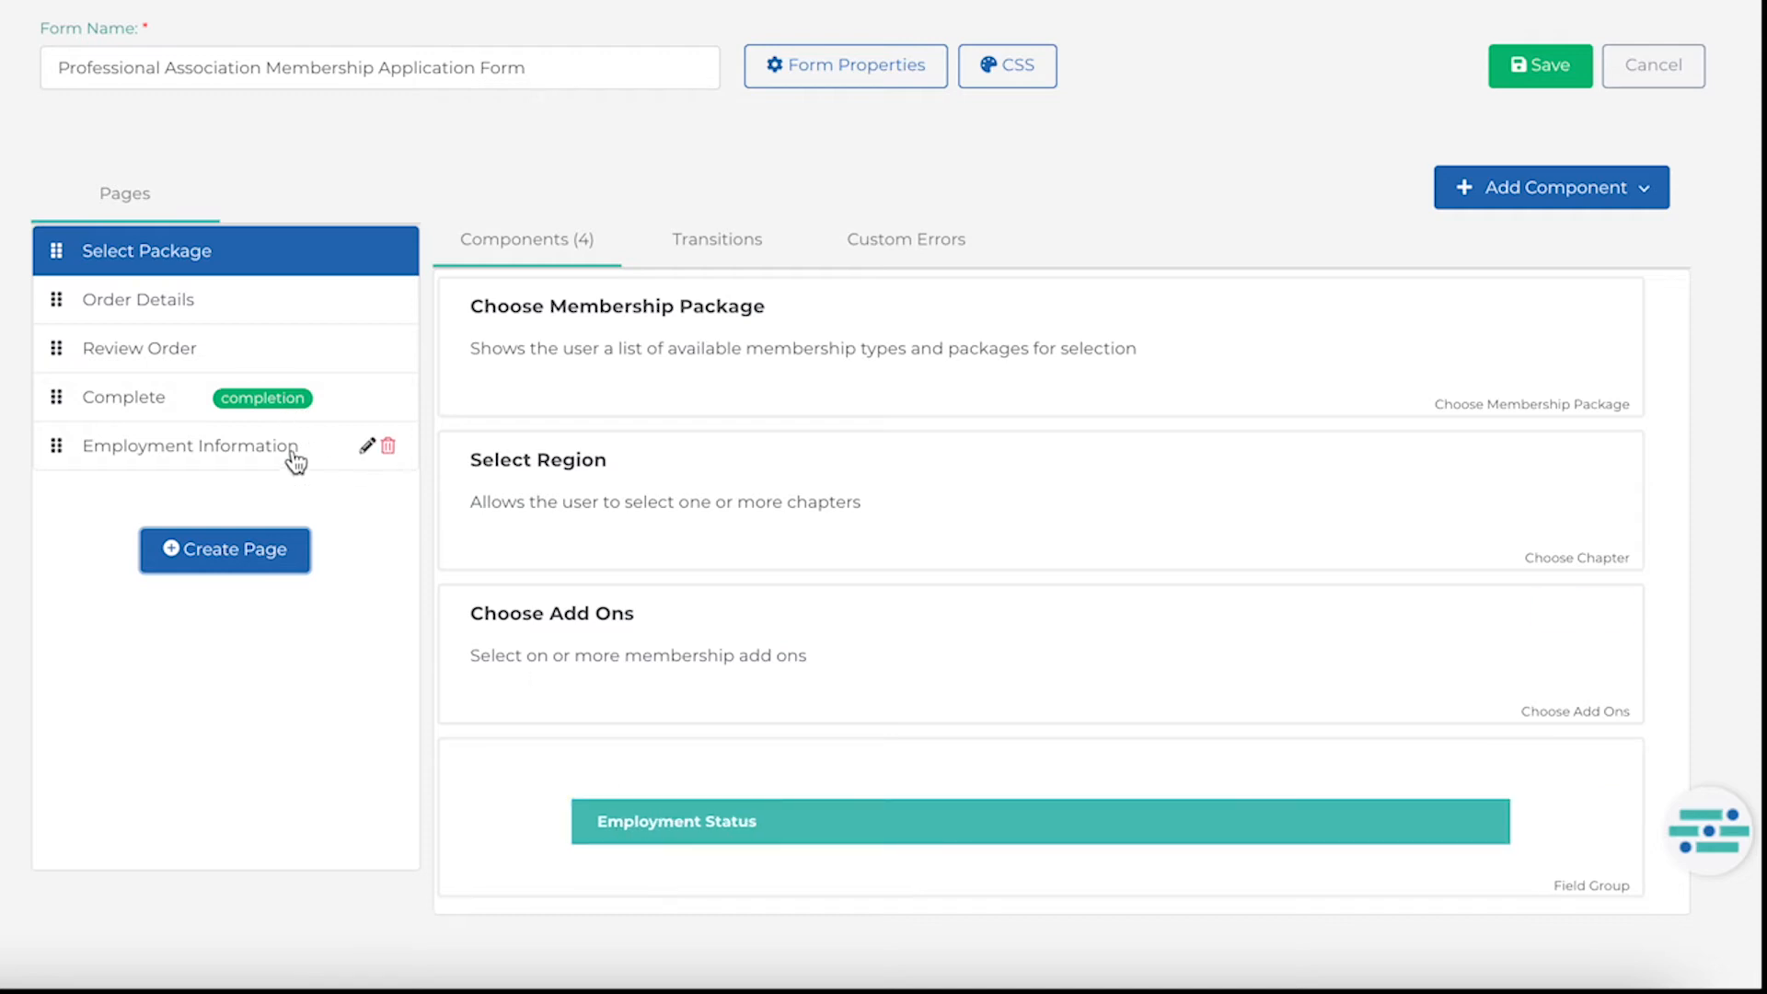
left_click_drag(295, 457, 296, 302)
Add a field group to the Employment Information page with Organization Name, Organization Address and Job Title fields.
left_click(296, 302)
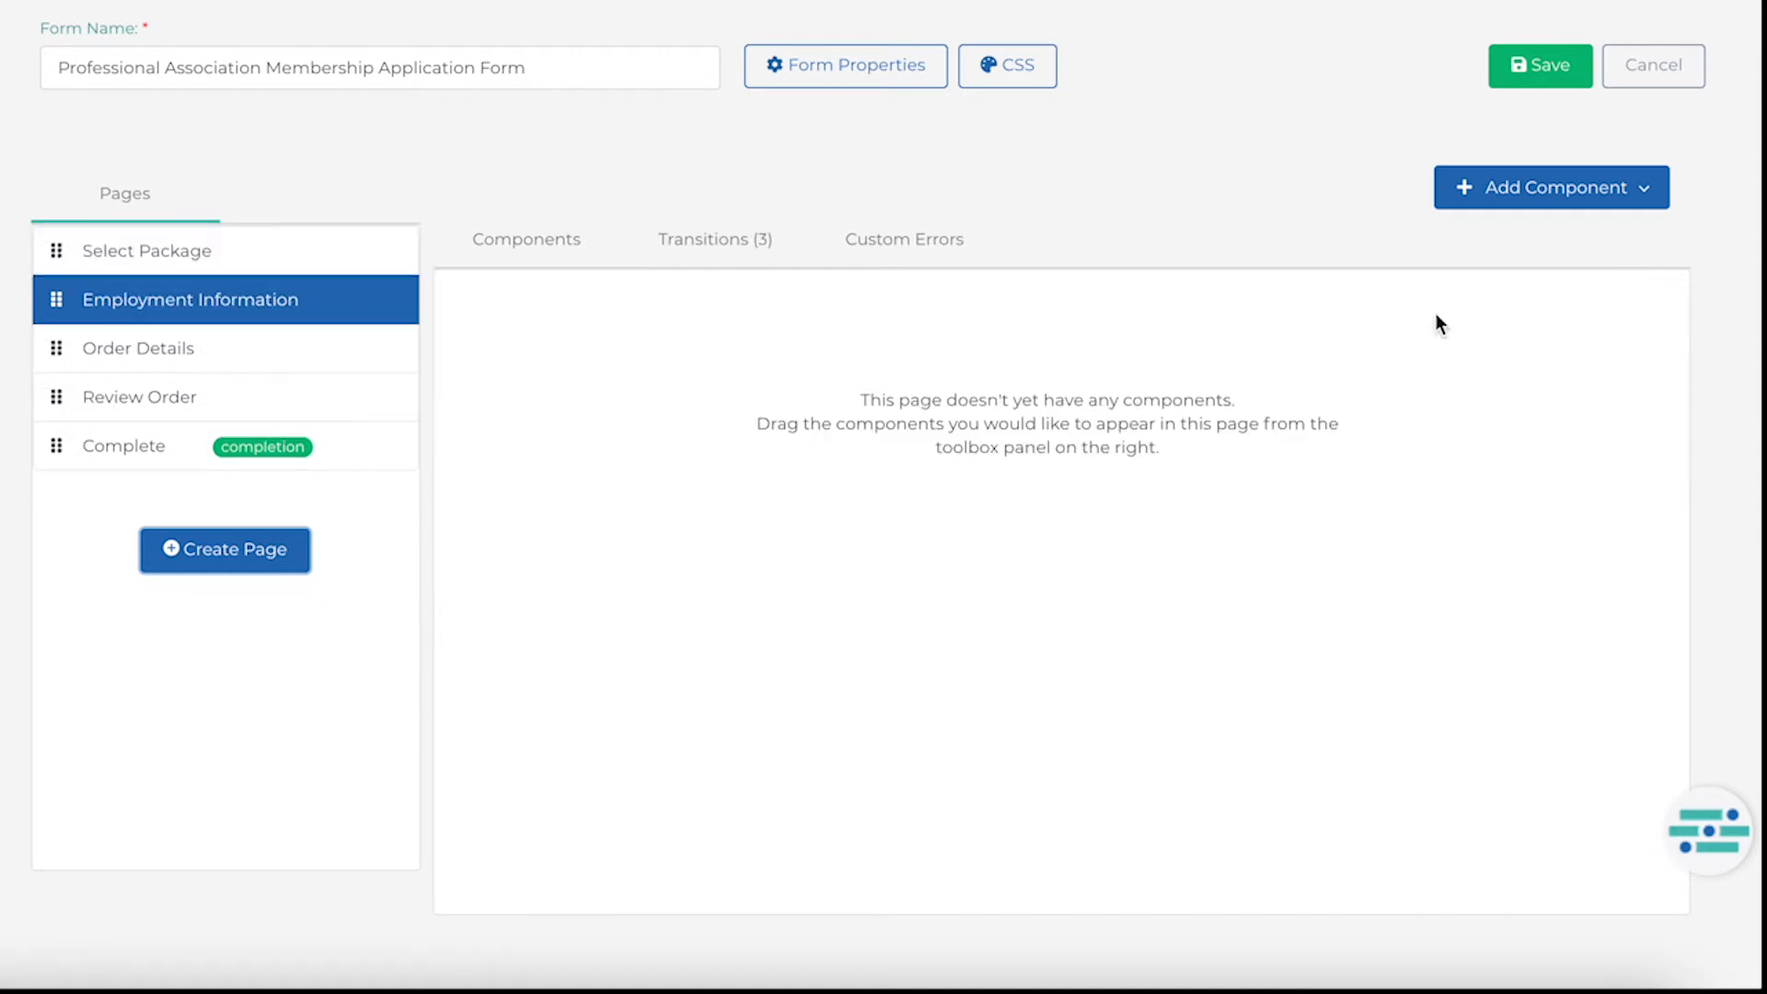
left_click(1544, 195)
left_click(1483, 534)
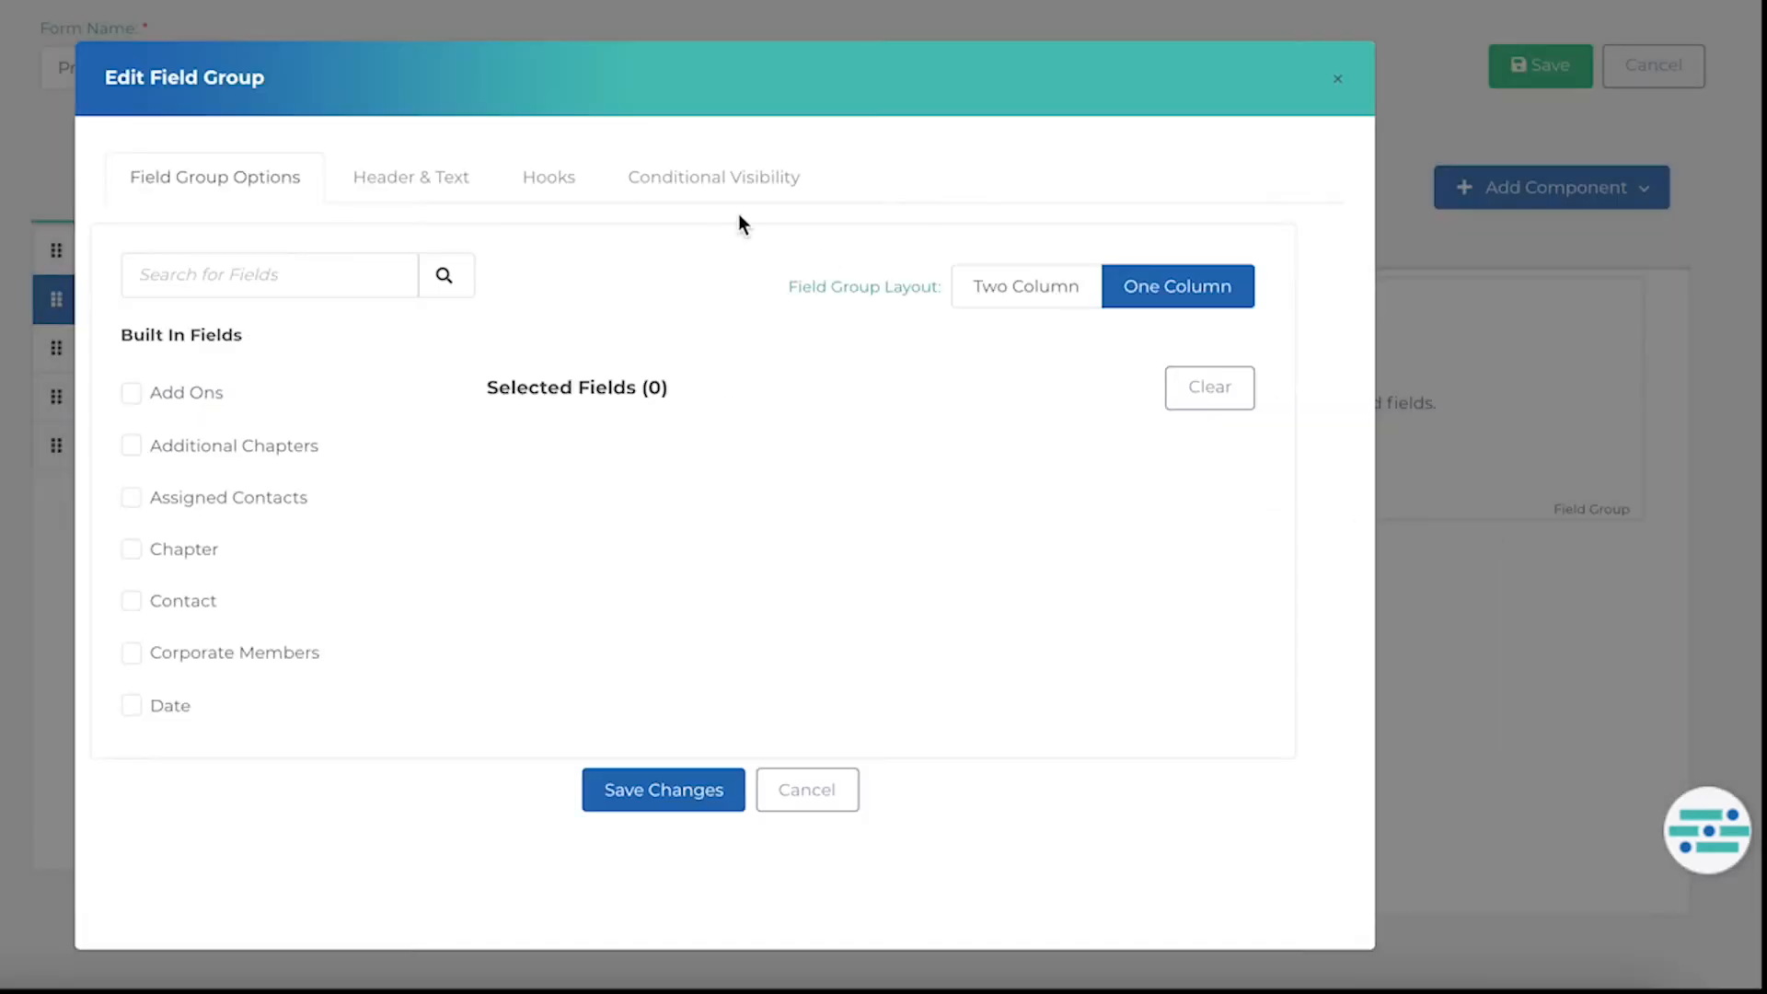
left_click(308, 273)
type("Orga")
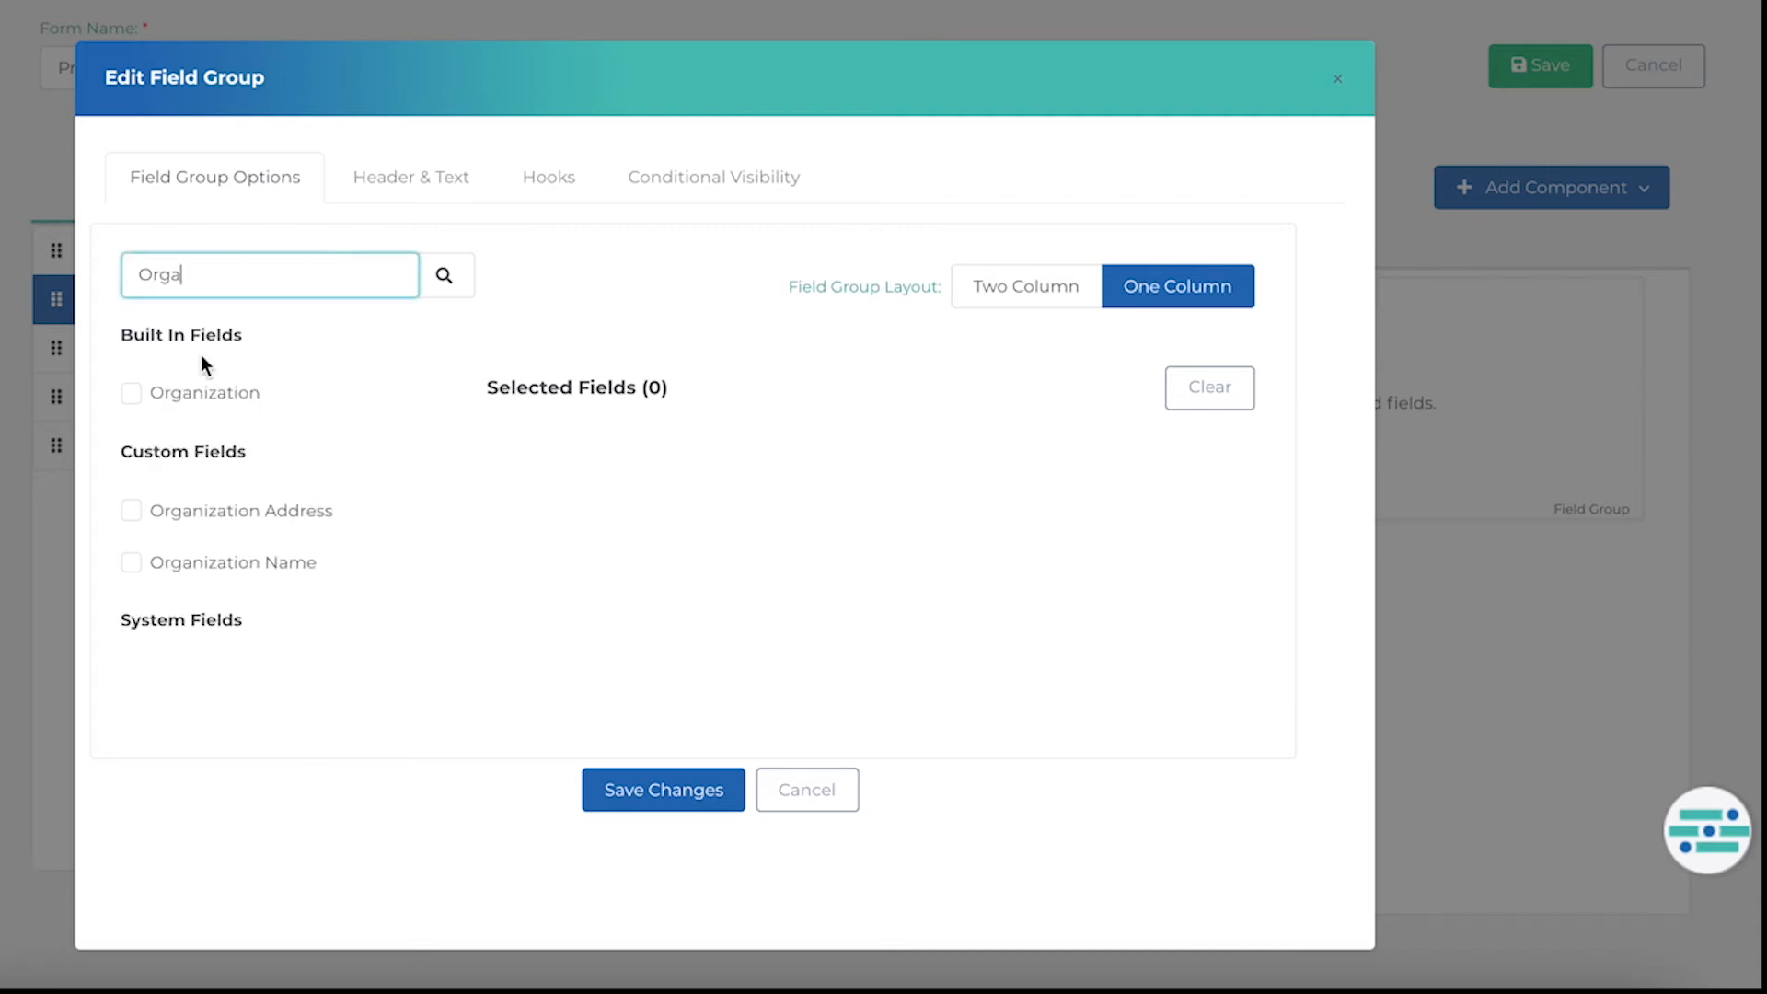
left_click(131, 566)
left_click(131, 512)
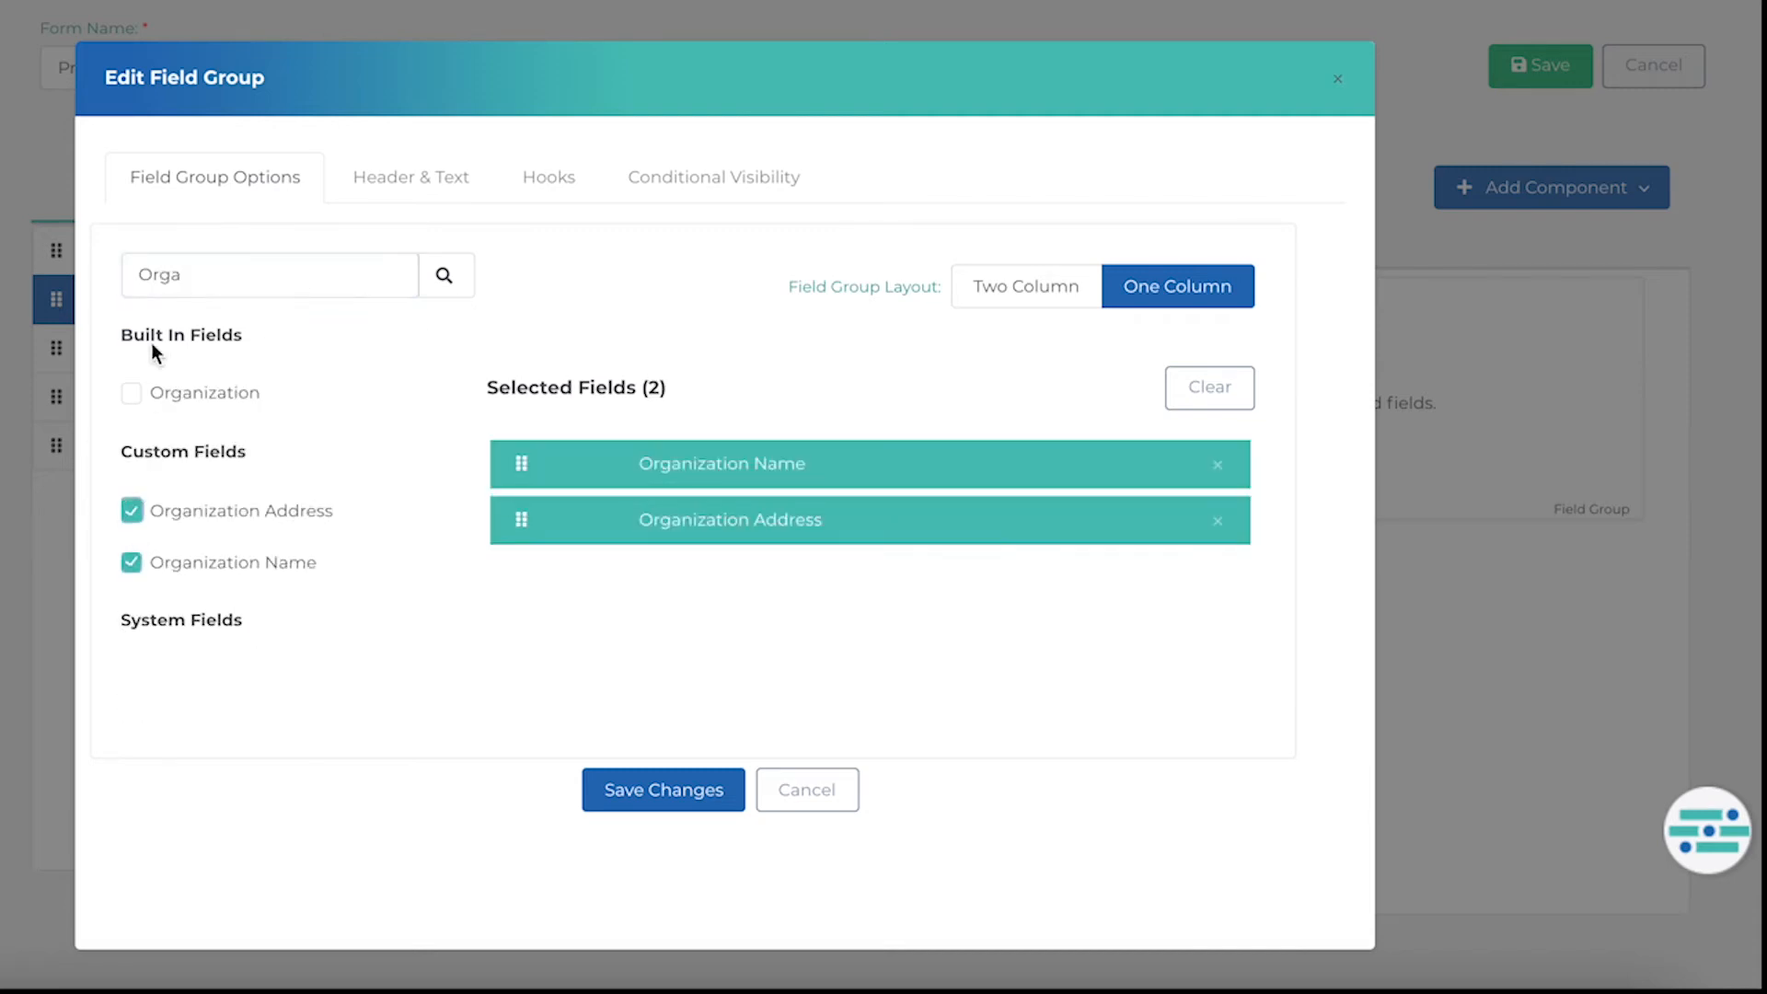
double_click(162, 284)
type("Job")
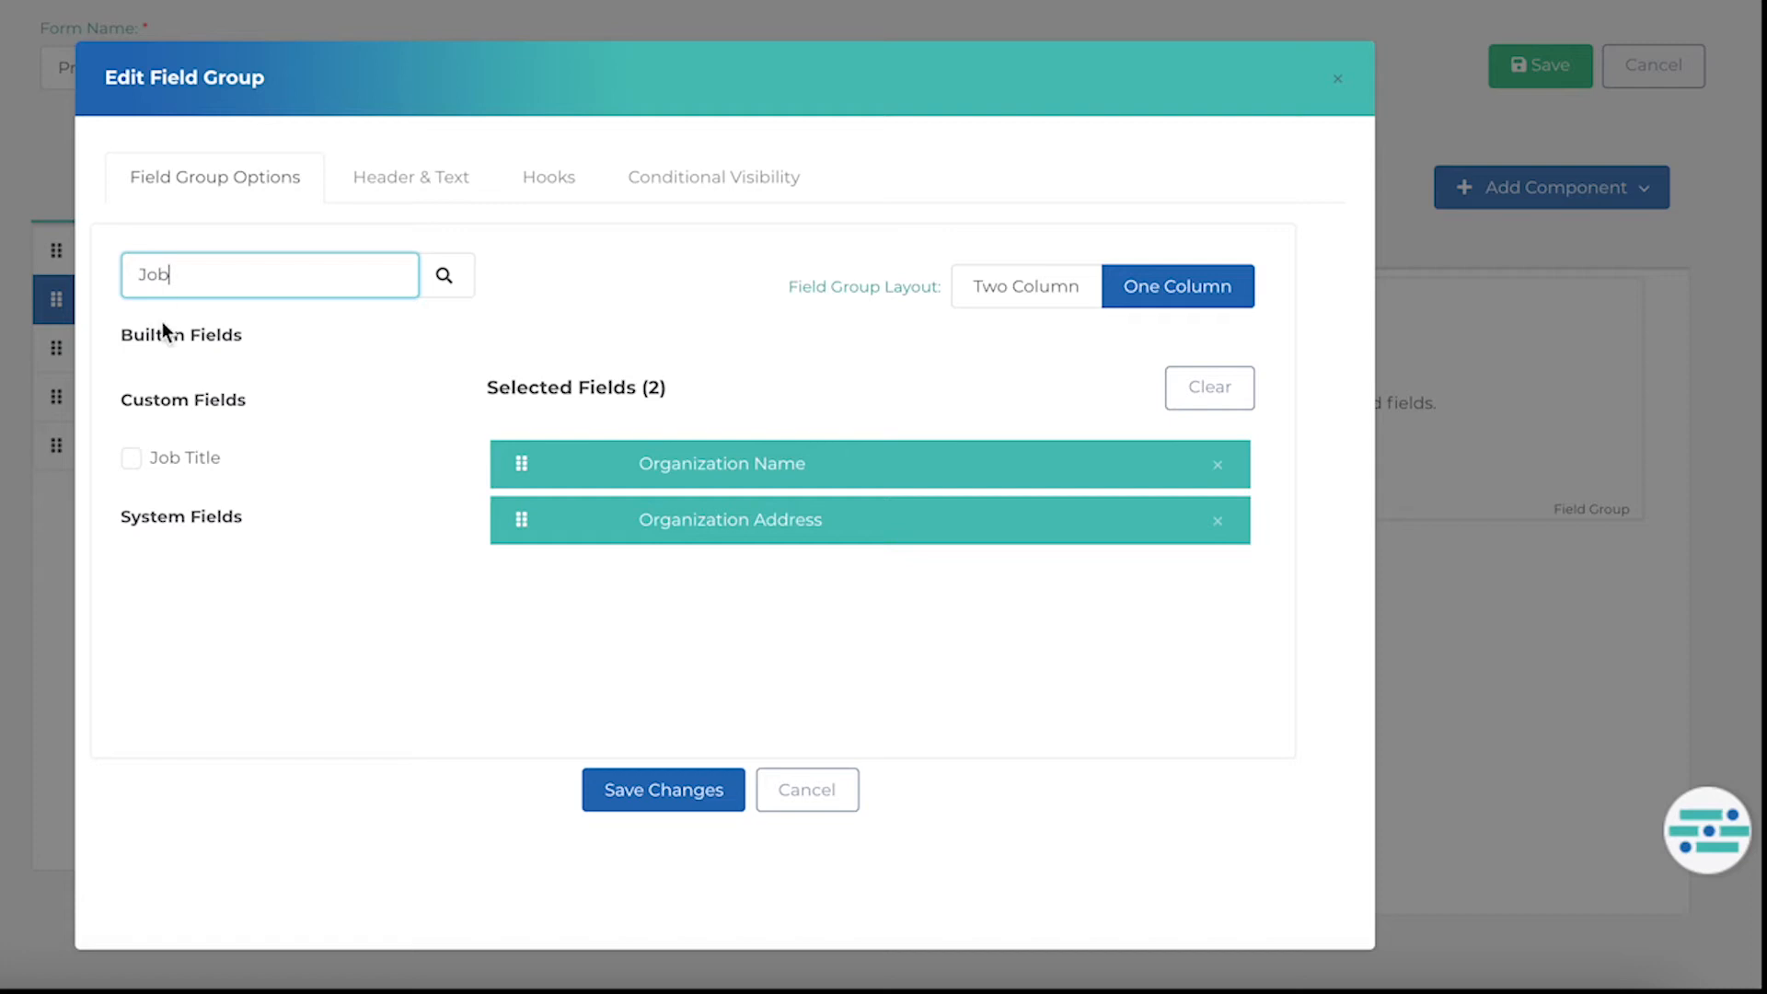
left_click(131, 460)
left_click(609, 799)
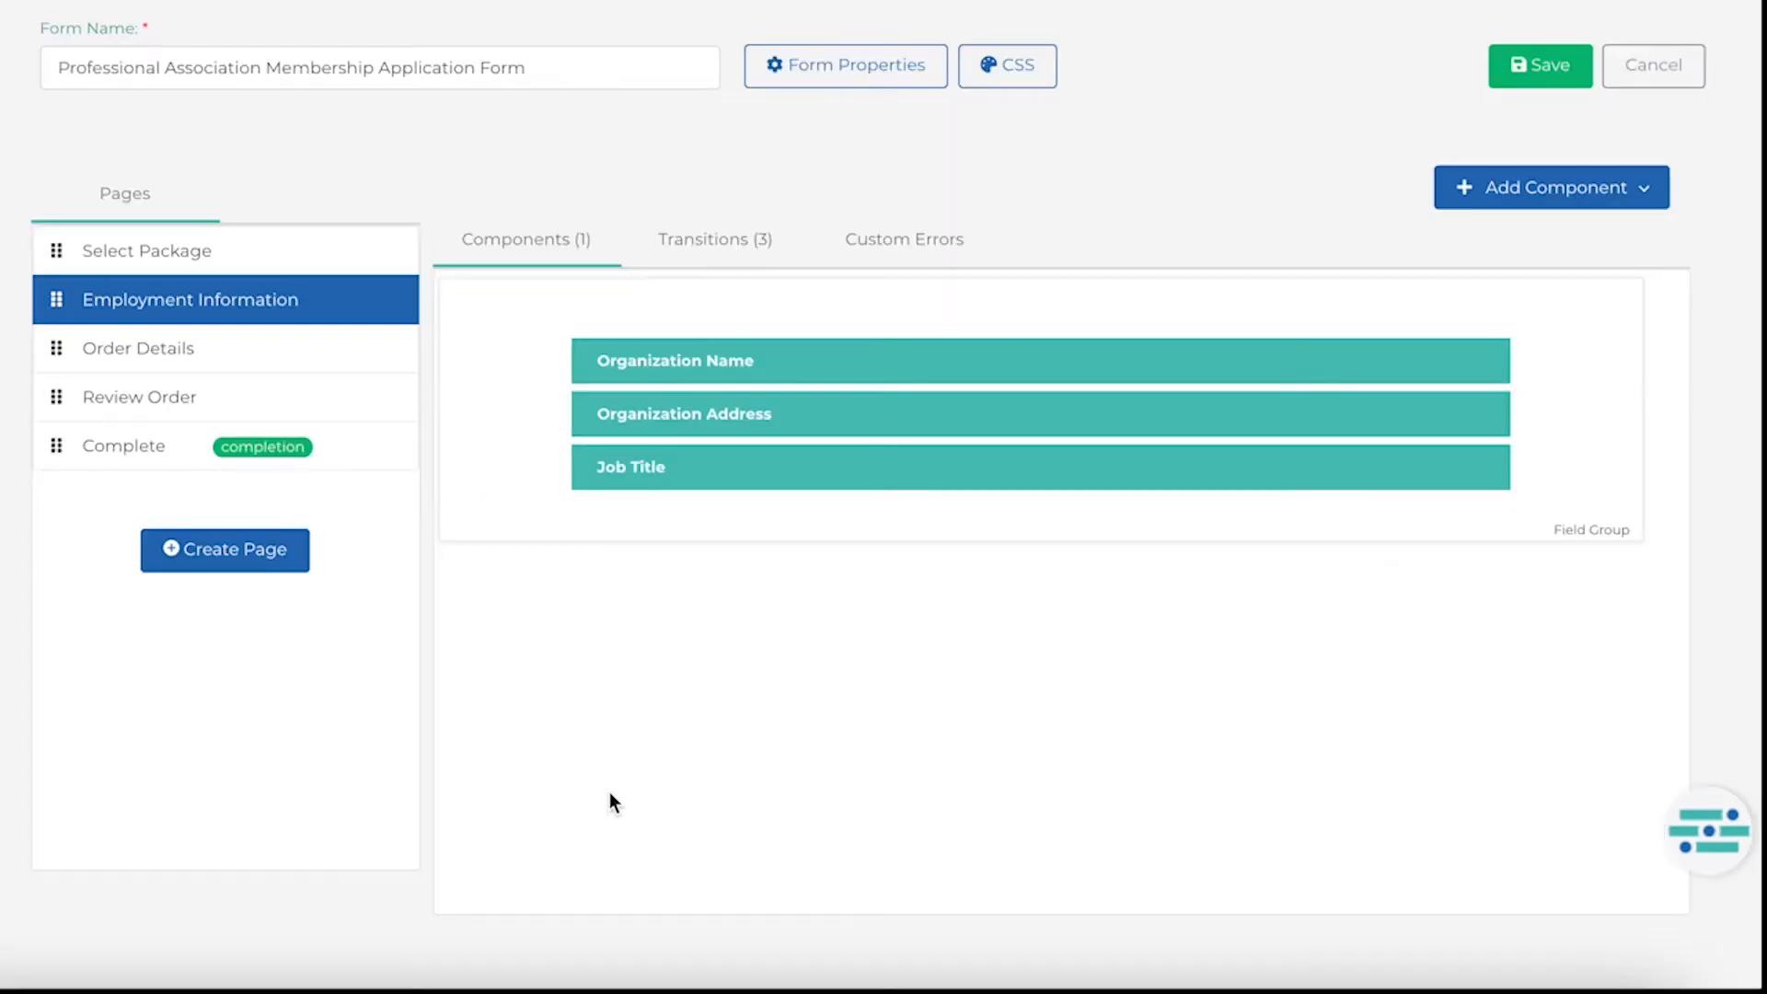
Make the Organization Name and Job Title fields required on the Employment Information page.
scroll(810, 704, "up", 1)
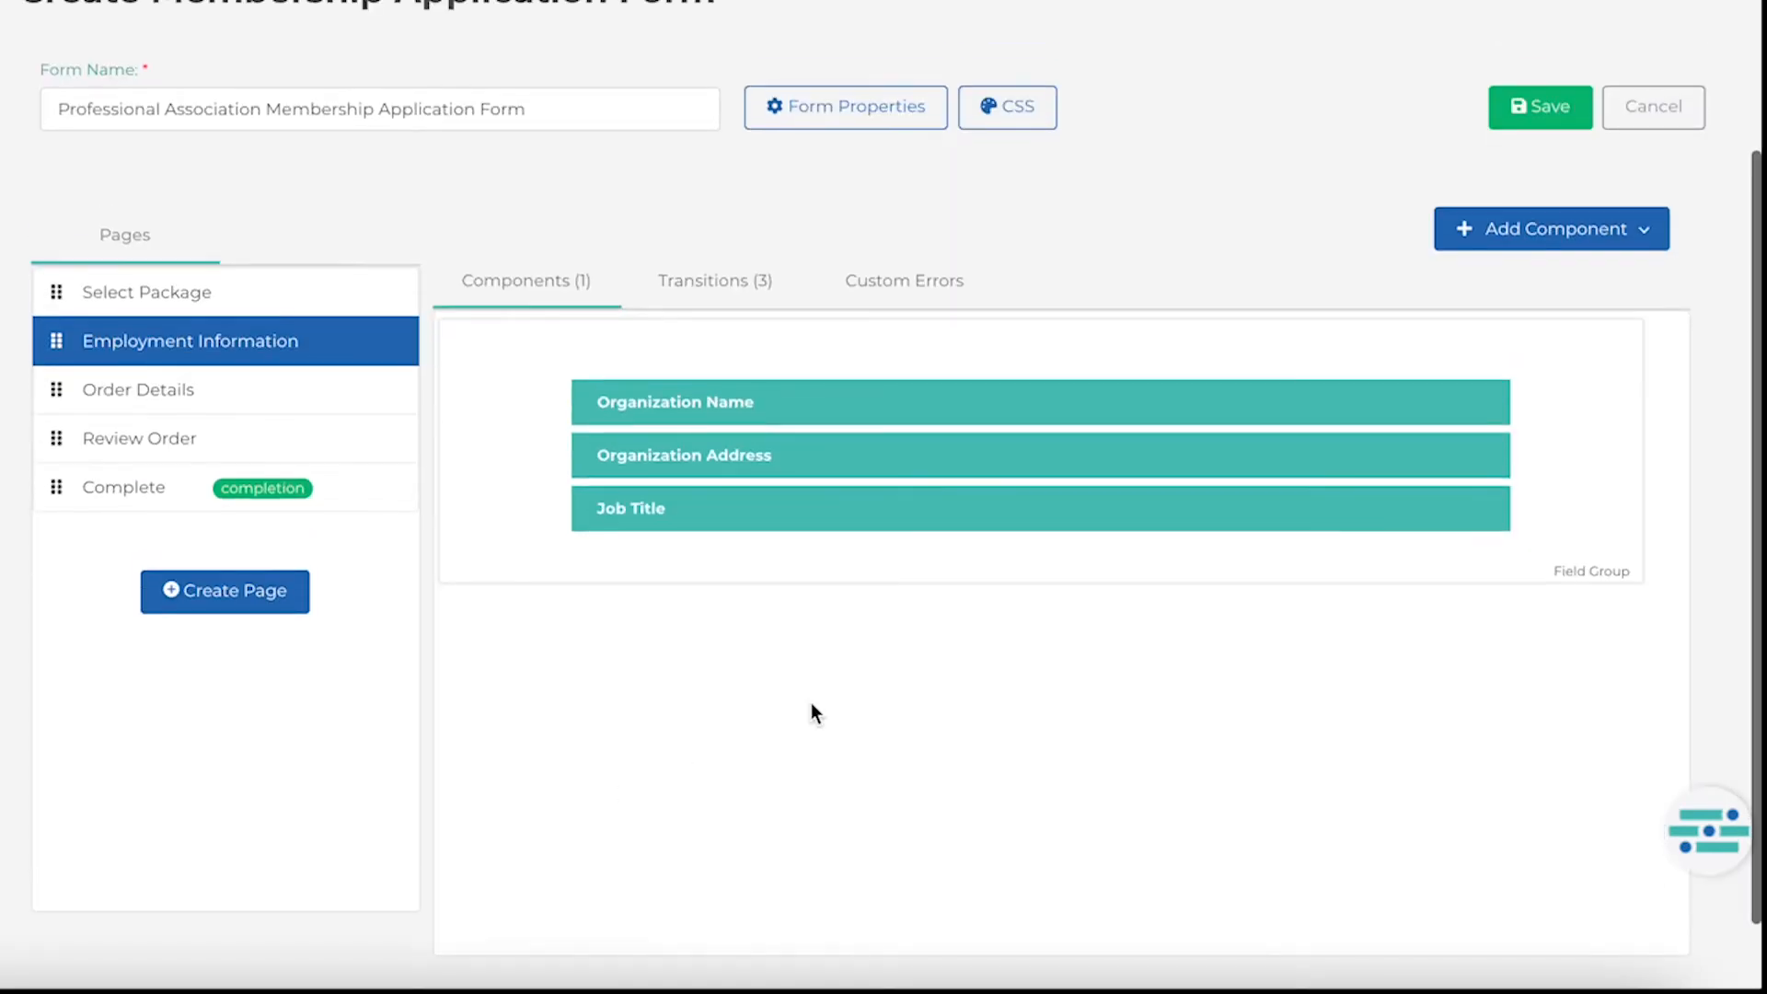
left_click(1429, 405)
left_click(368, 549)
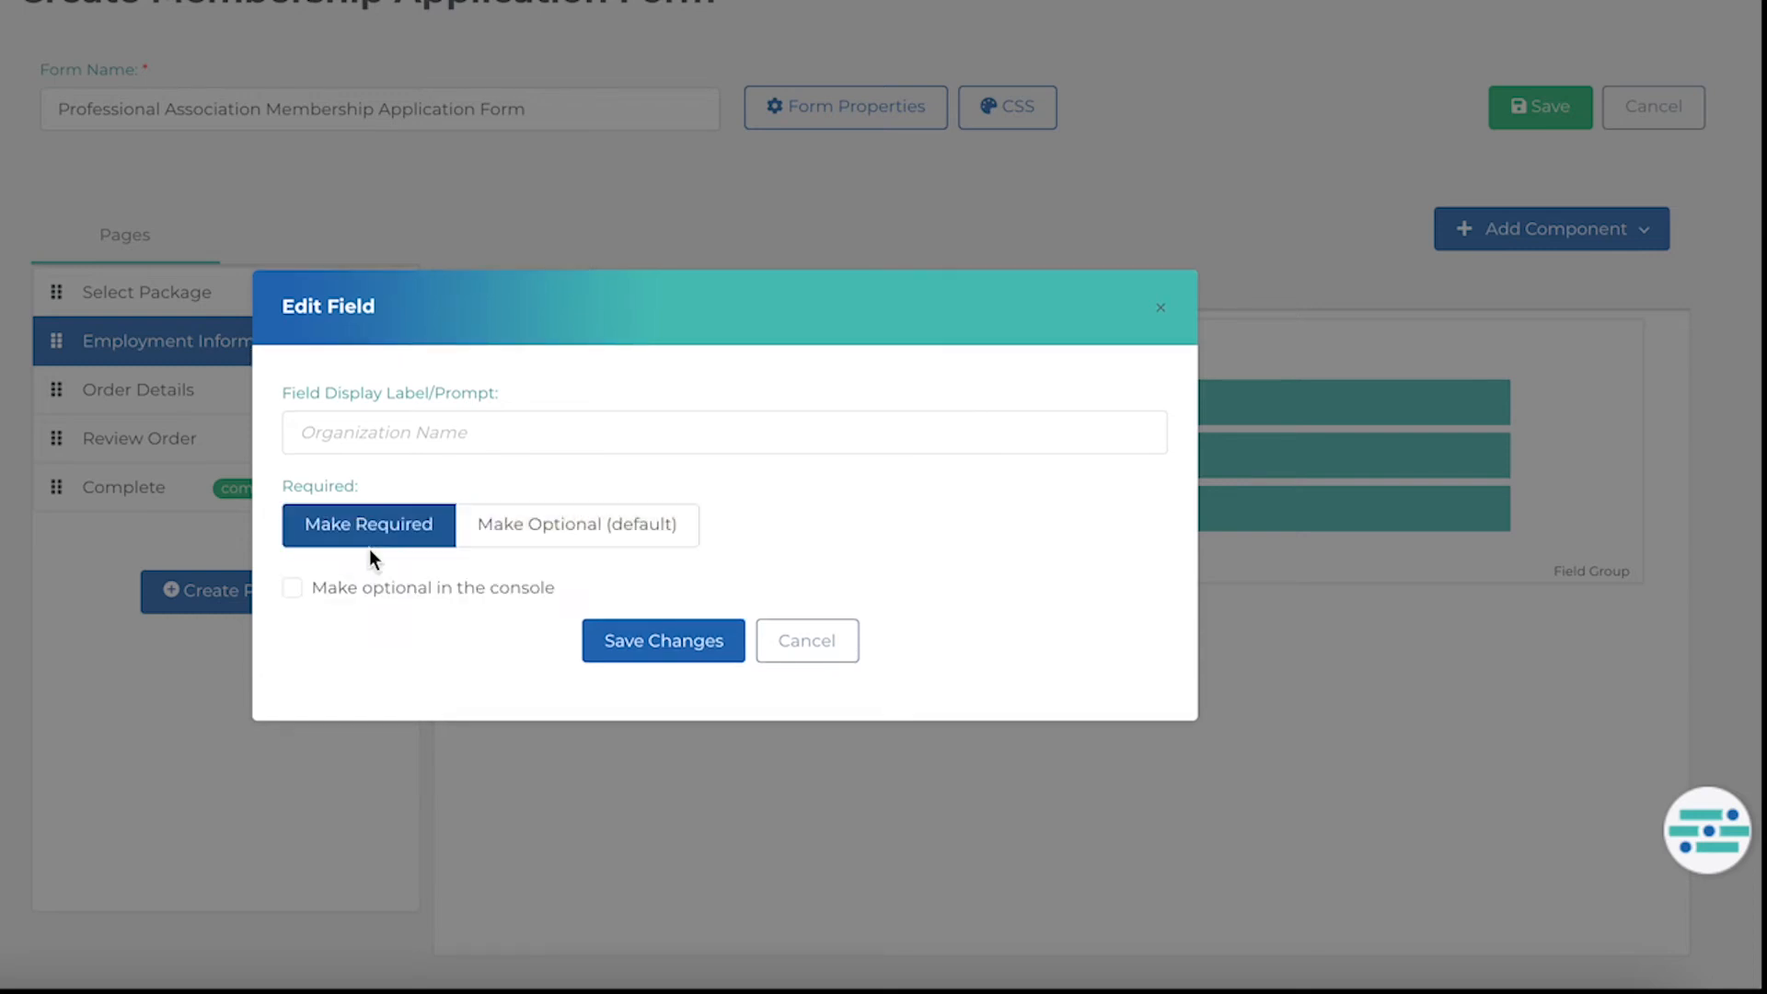
left_click(667, 644)
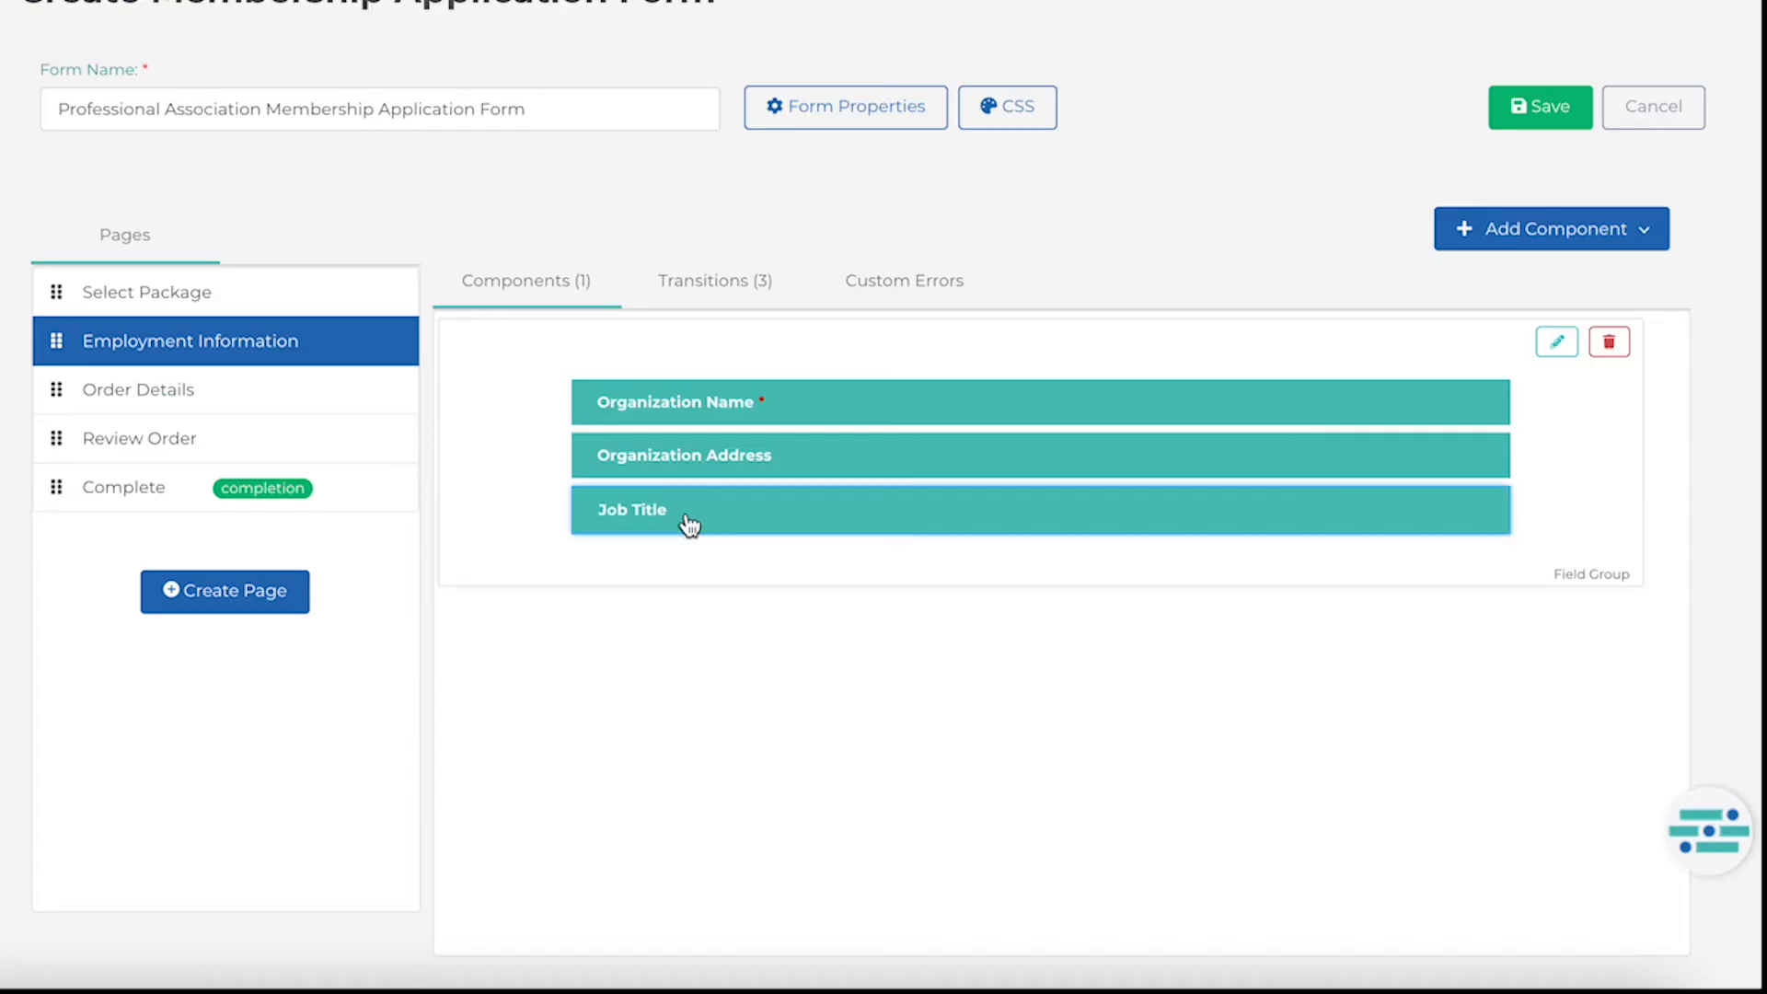
left_click(689, 524)
left_click(359, 552)
left_click(679, 654)
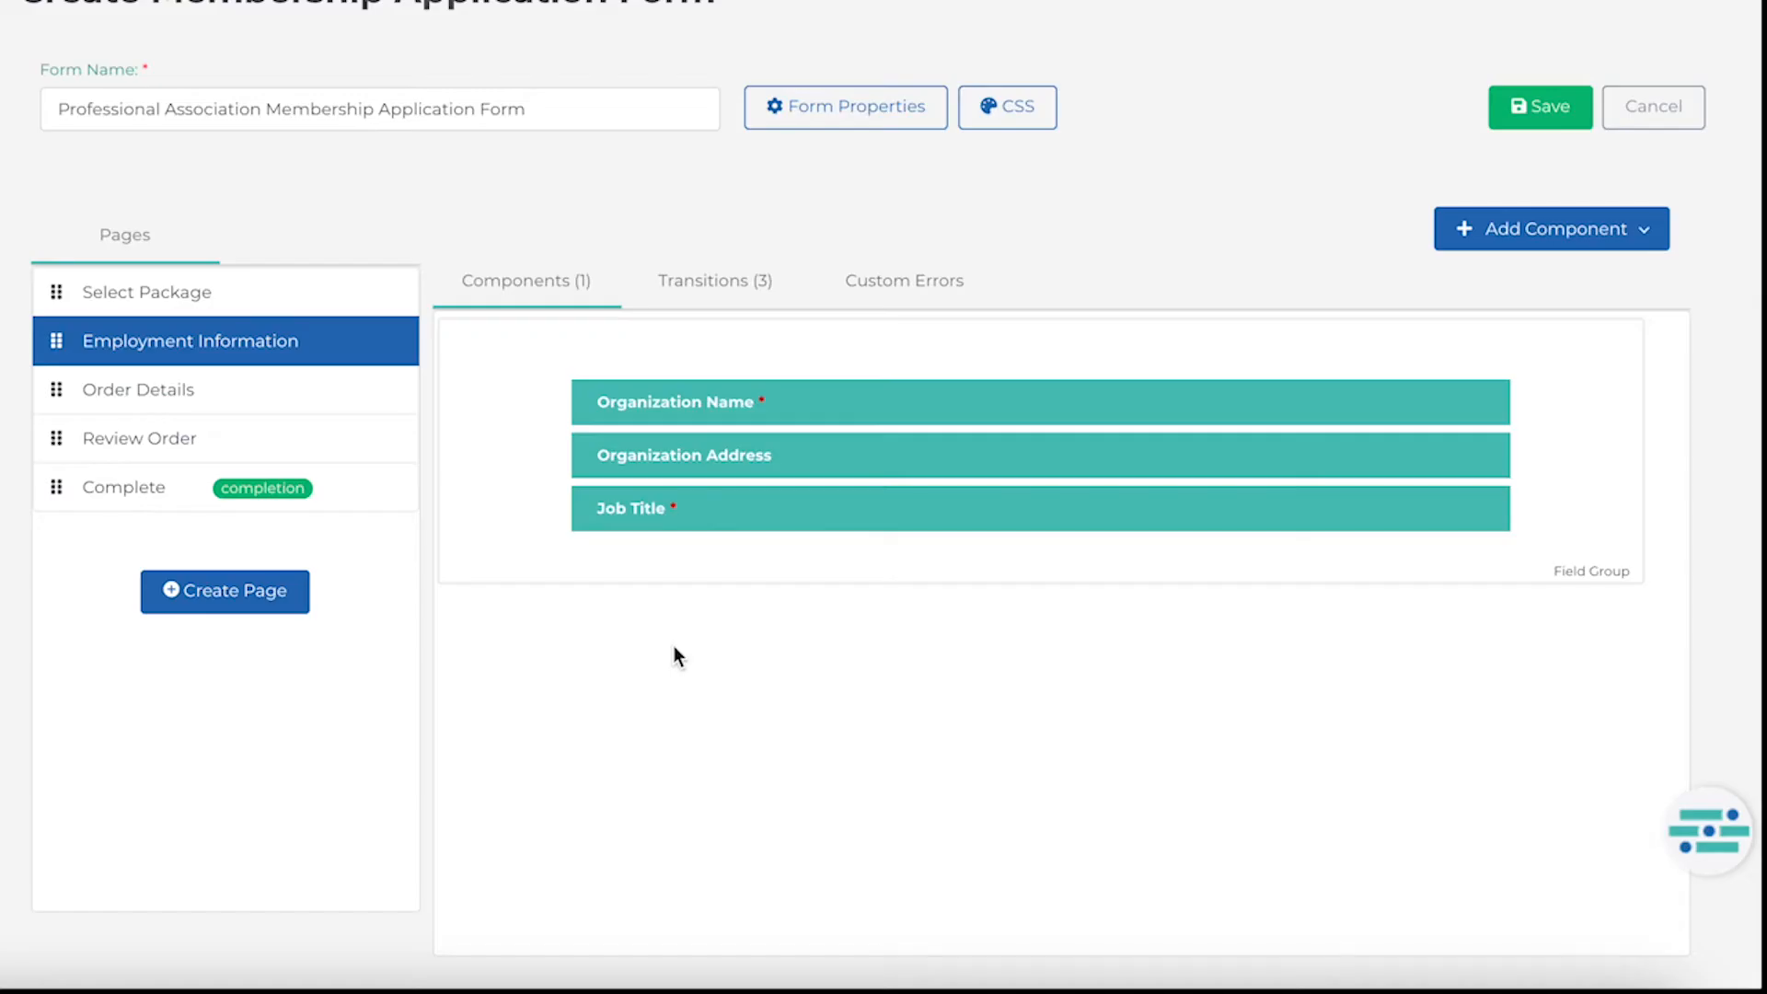
Enable the Back and Save & Return Later transitions on the Select Package page.
left_click(241, 295)
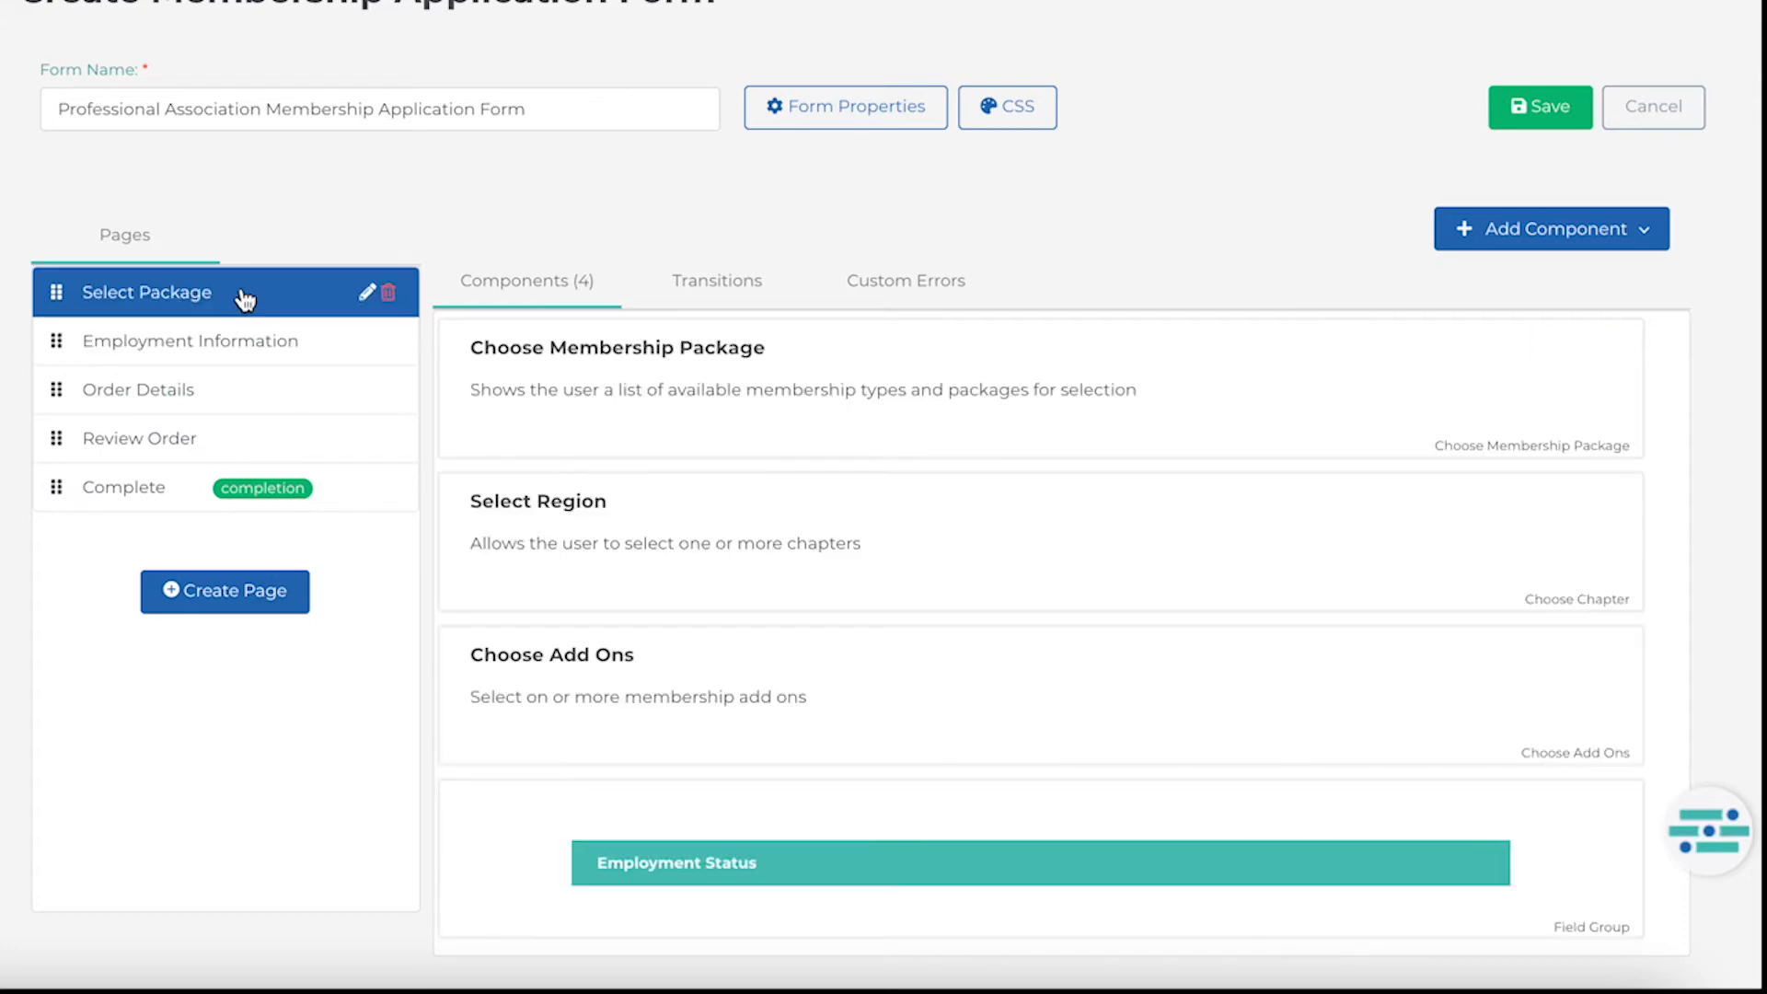
left_click(721, 292)
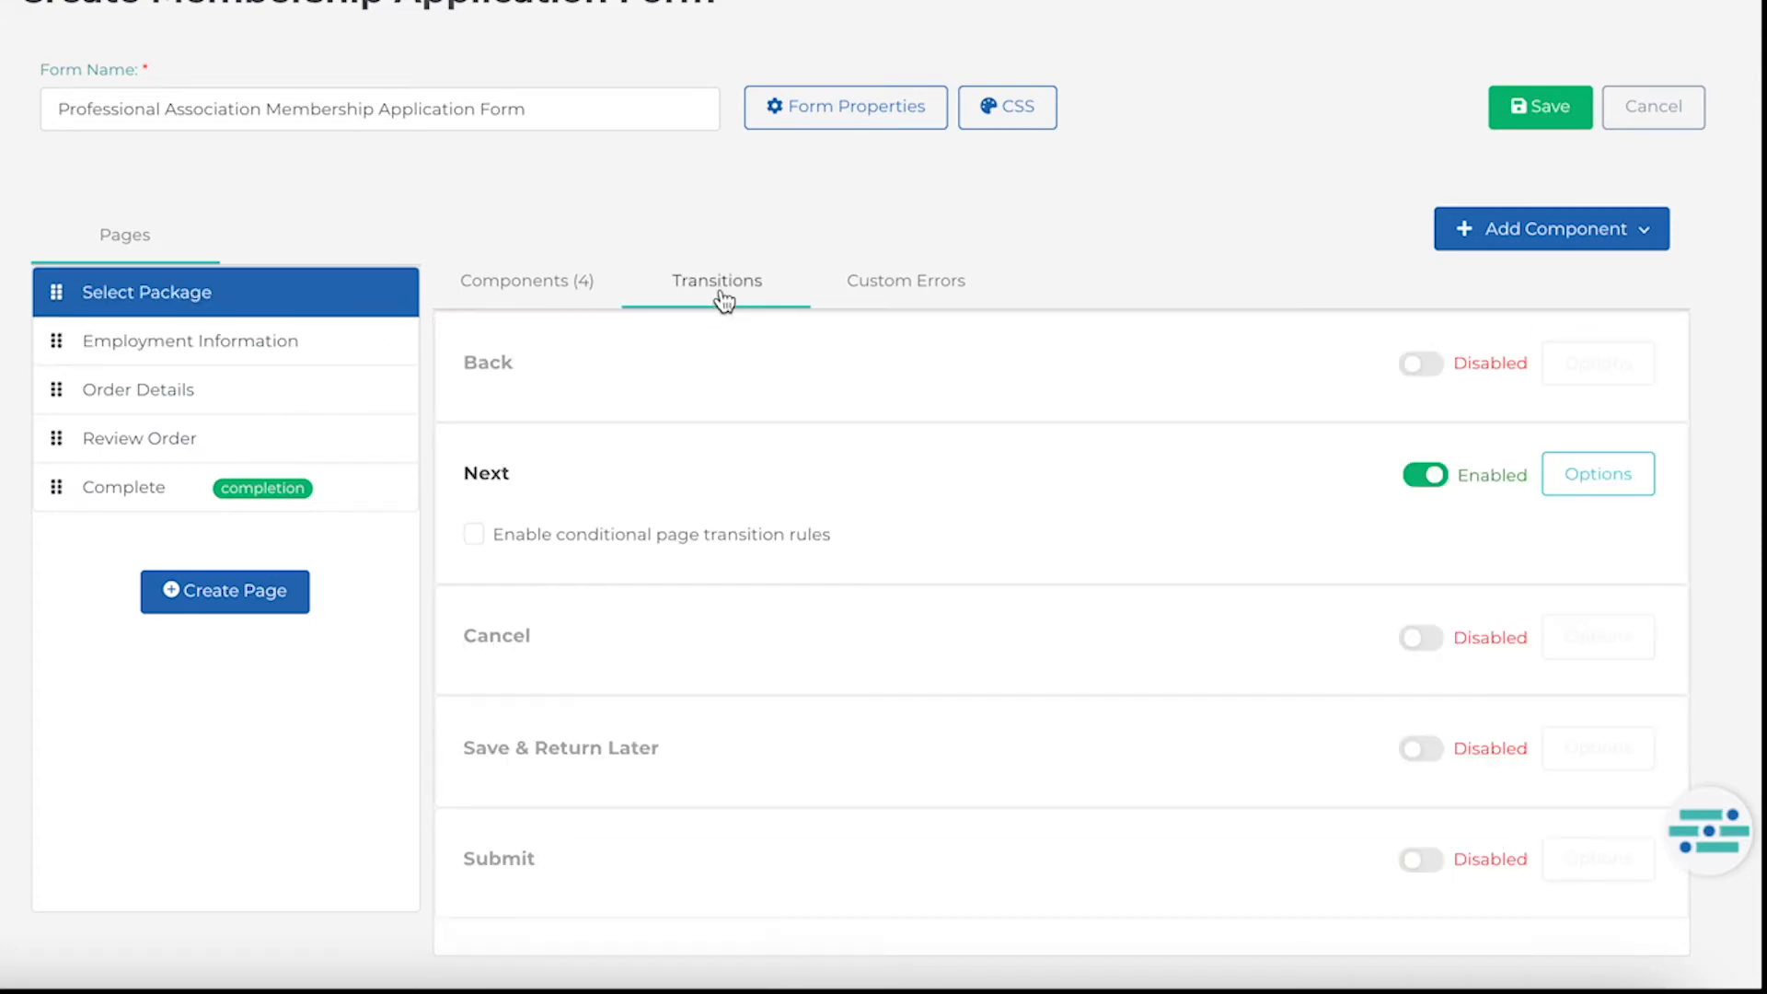
left_click(1418, 375)
scroll(1307, 460, "down", 1)
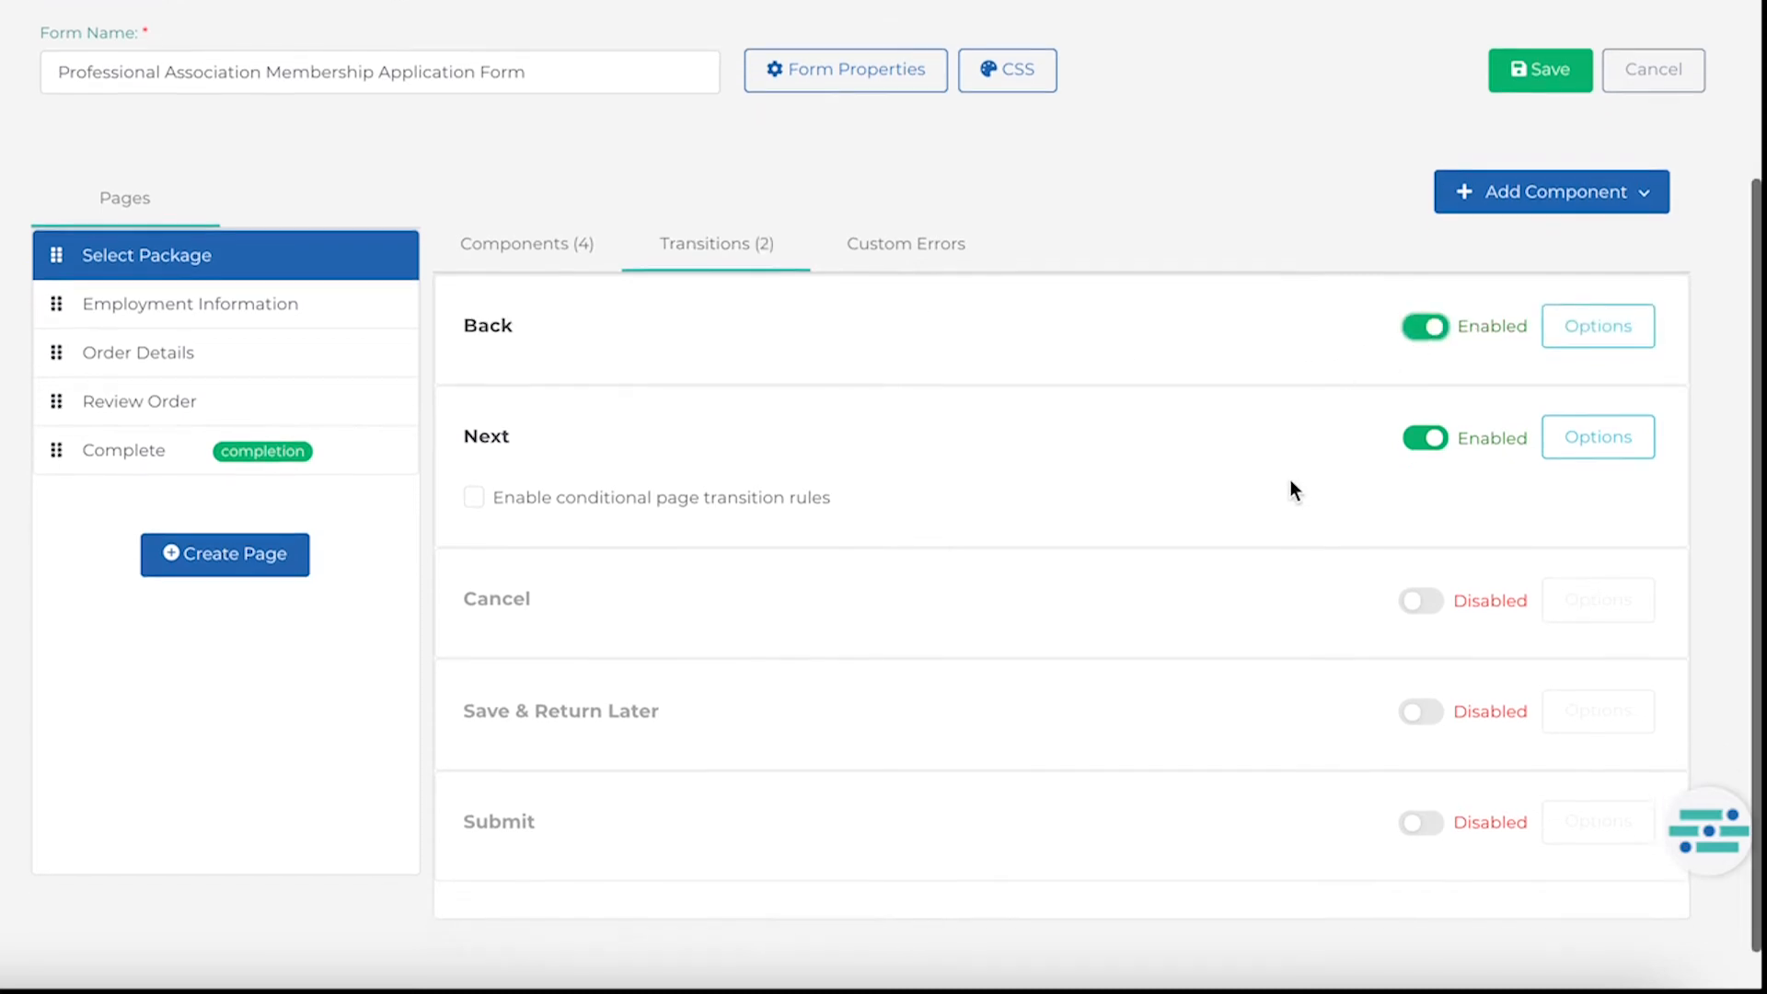
left_click(1429, 704)
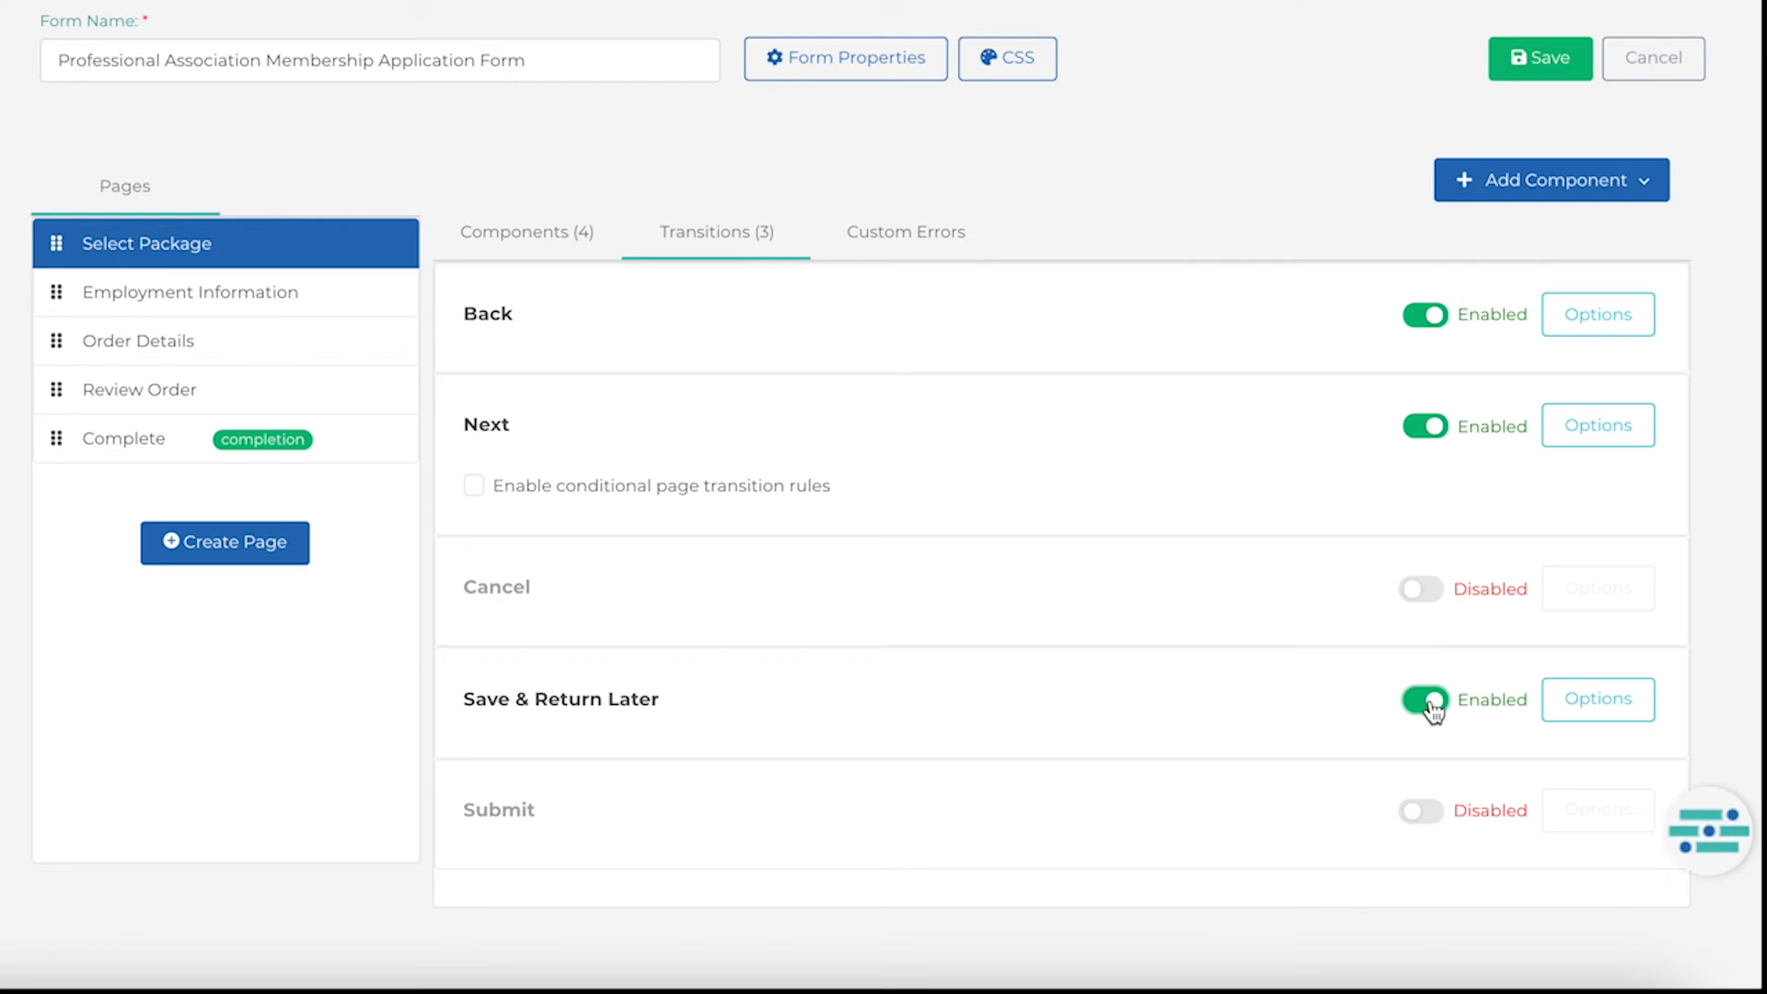
Enable conditional transition rules for Next and add a rule named 'If unemployed, skip to order details' targeting Order Details.
left_click(474, 488)
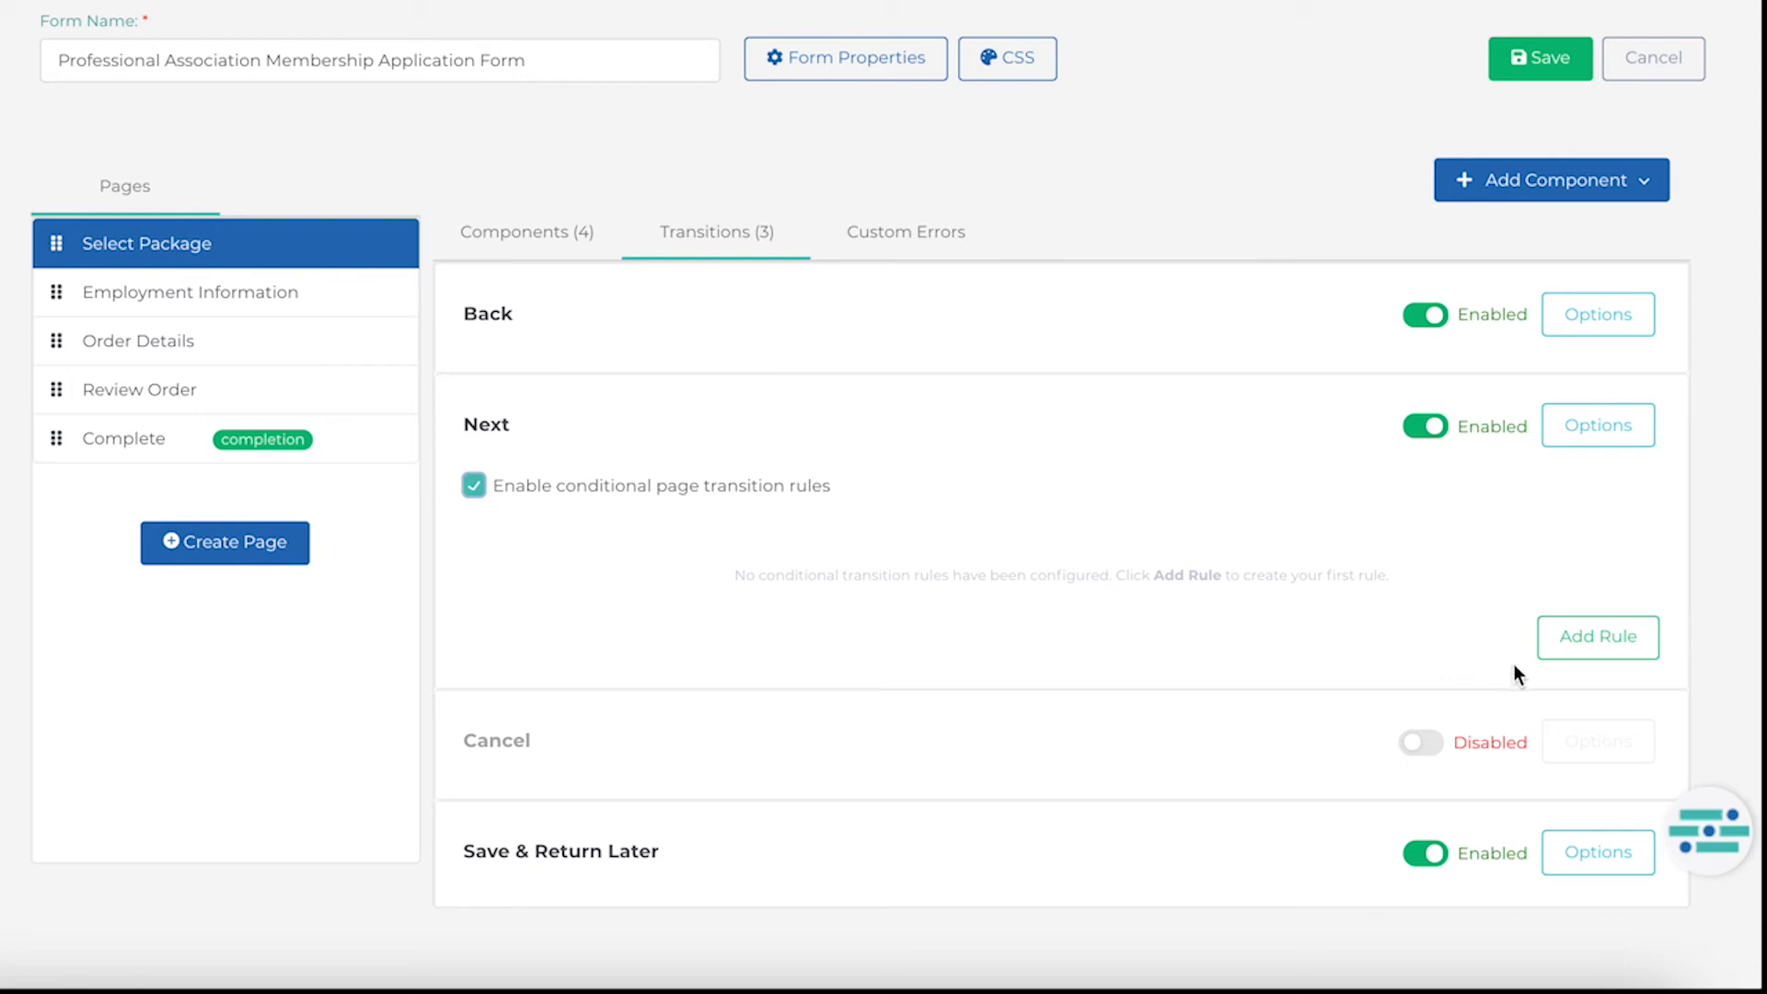
left_click(1592, 658)
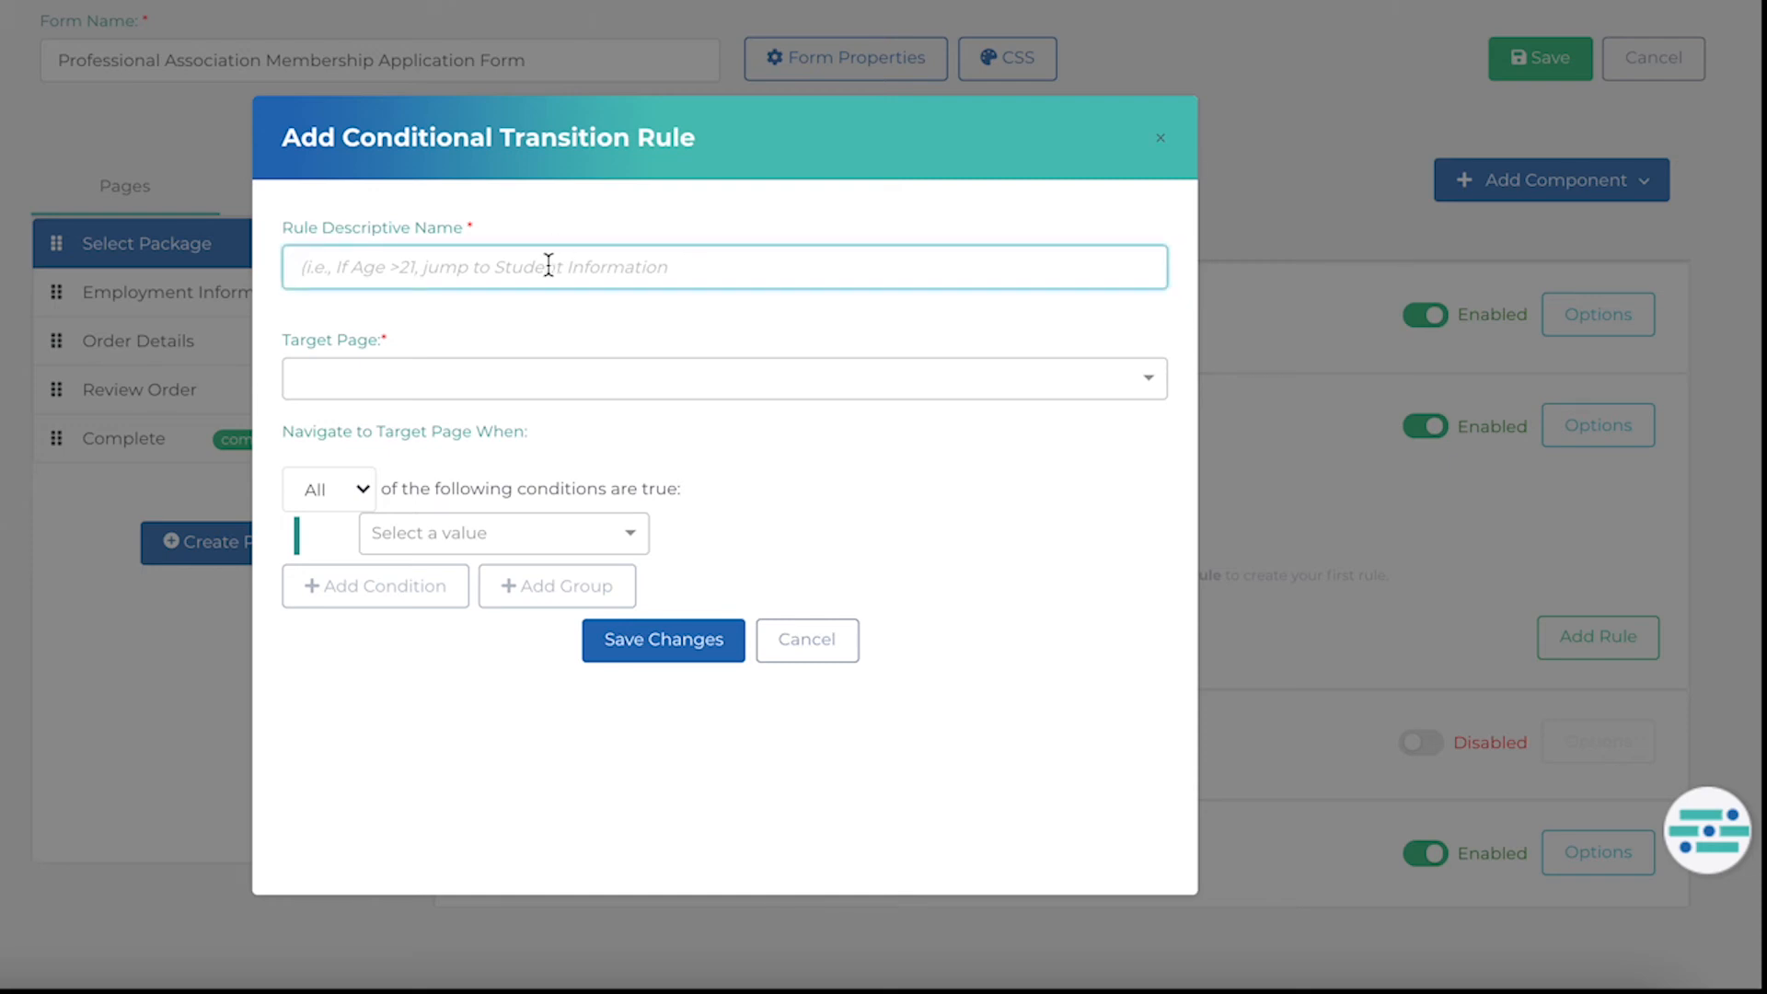
type("I")
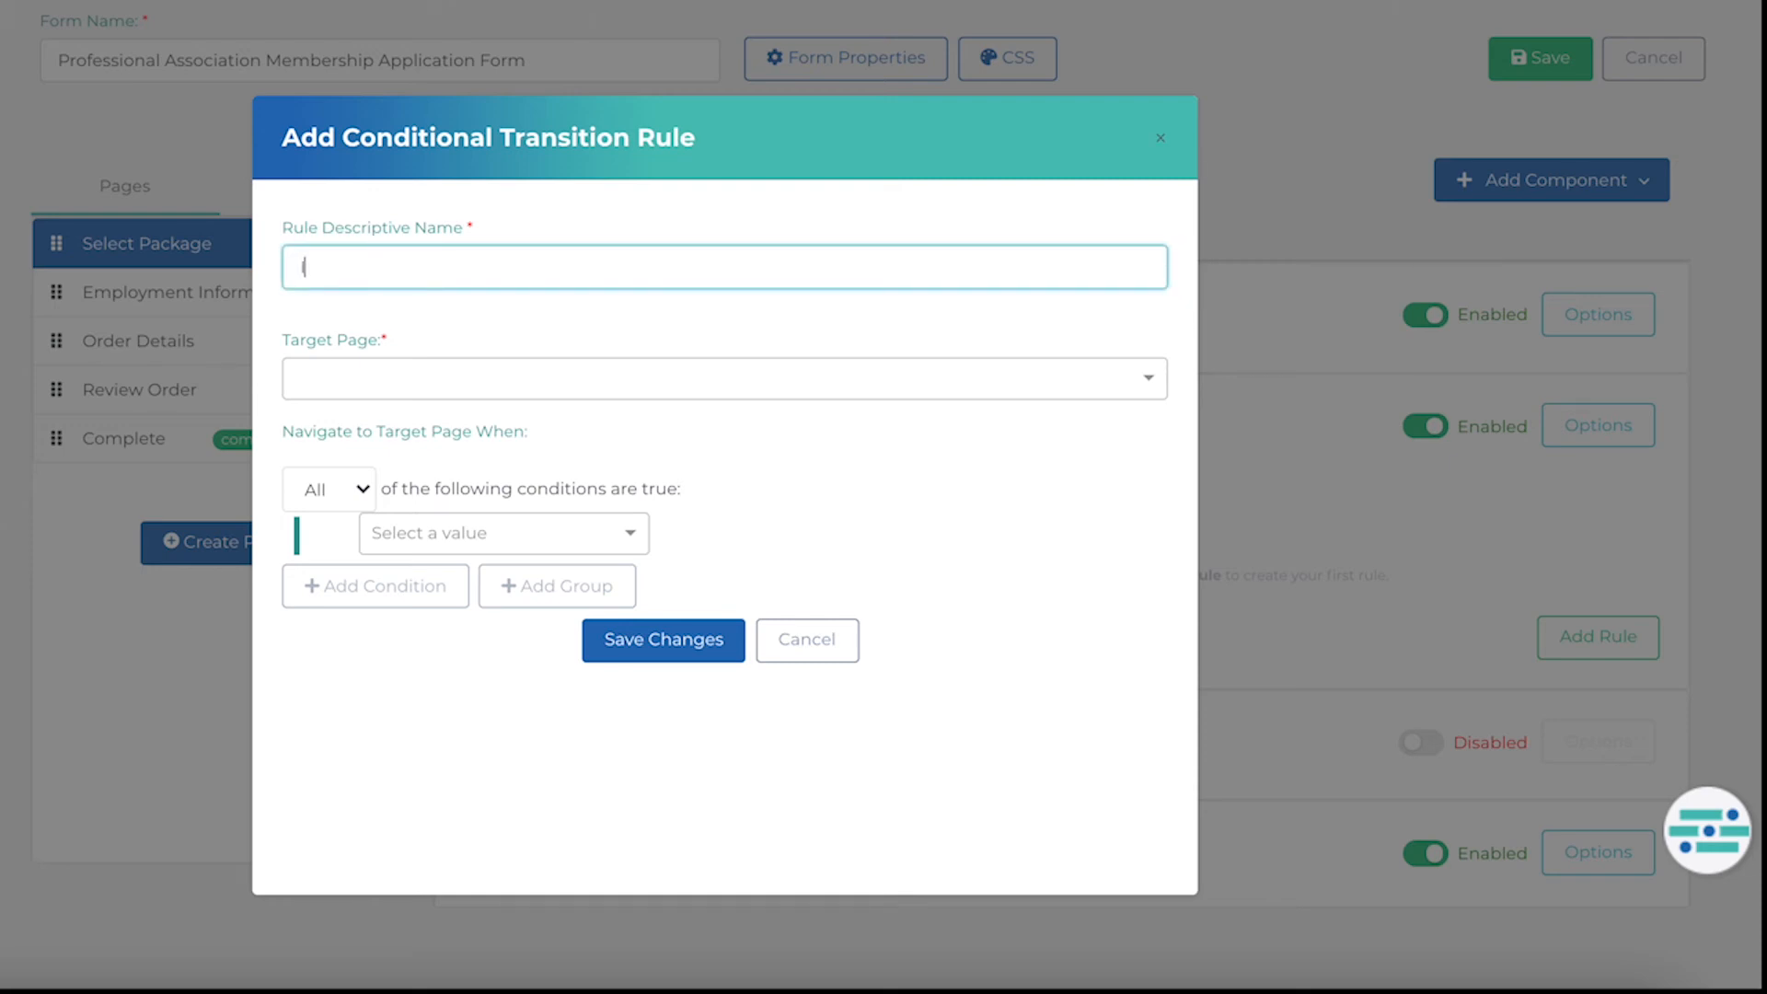
type("f unemployed, skip to order details")
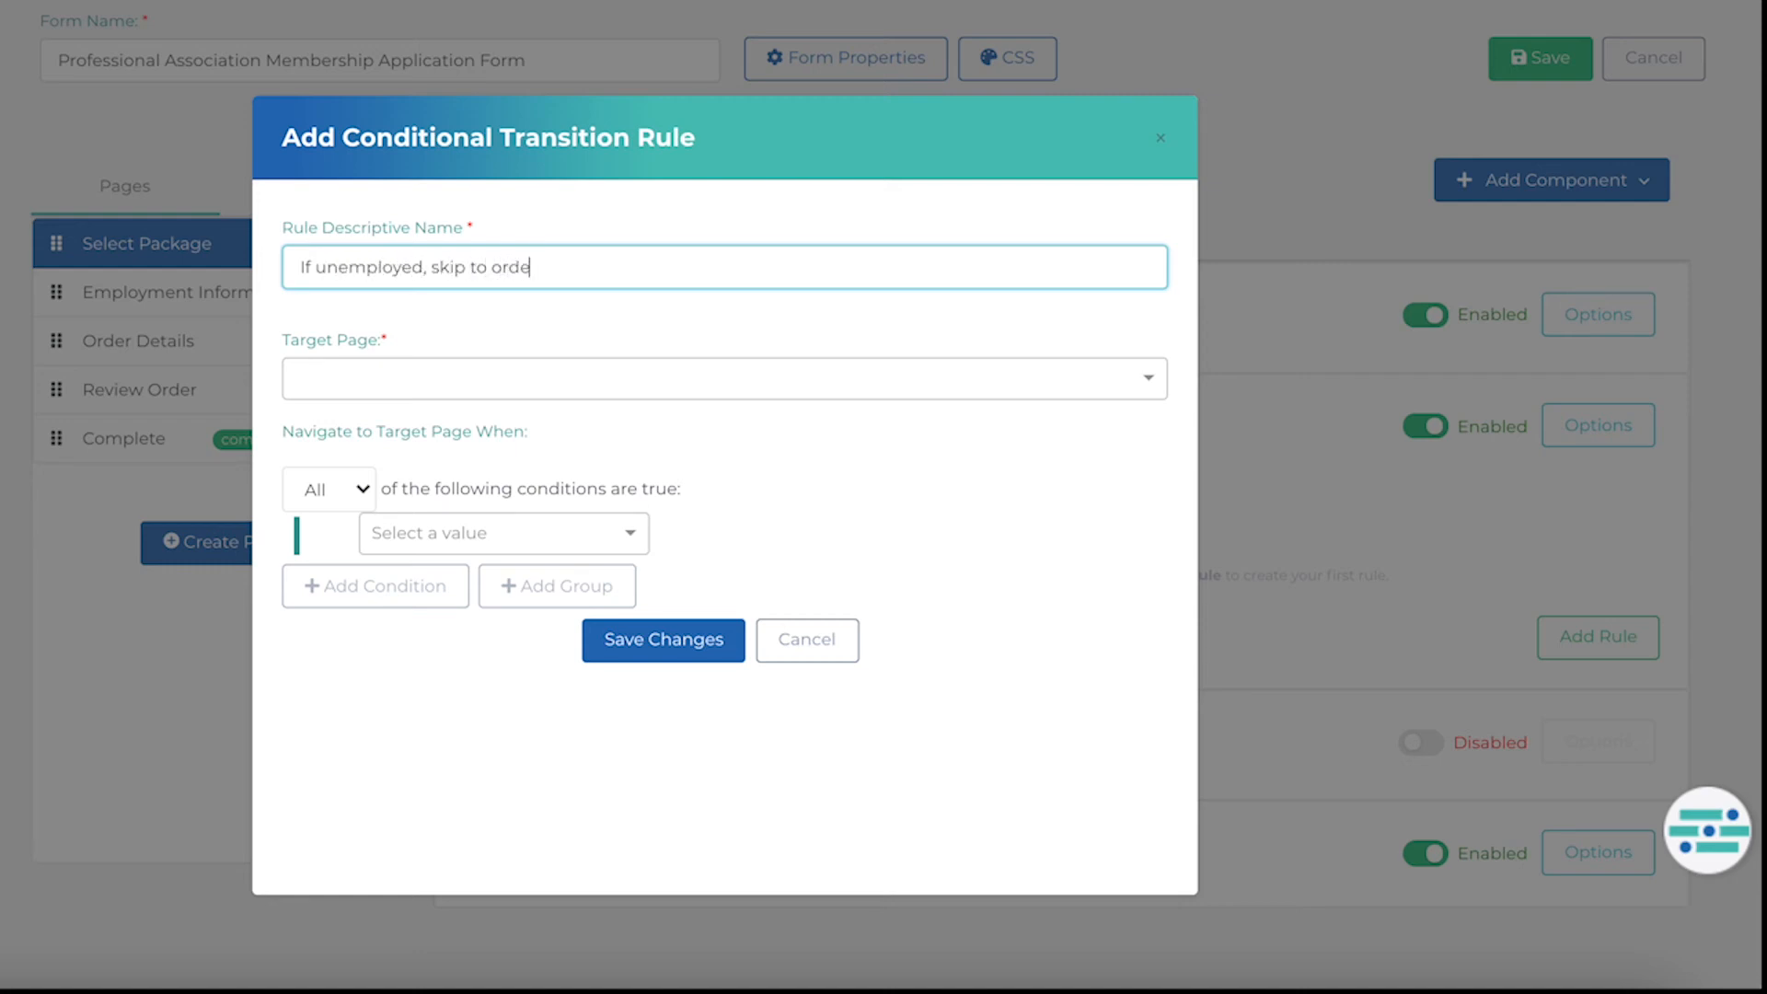
left_click(522, 395)
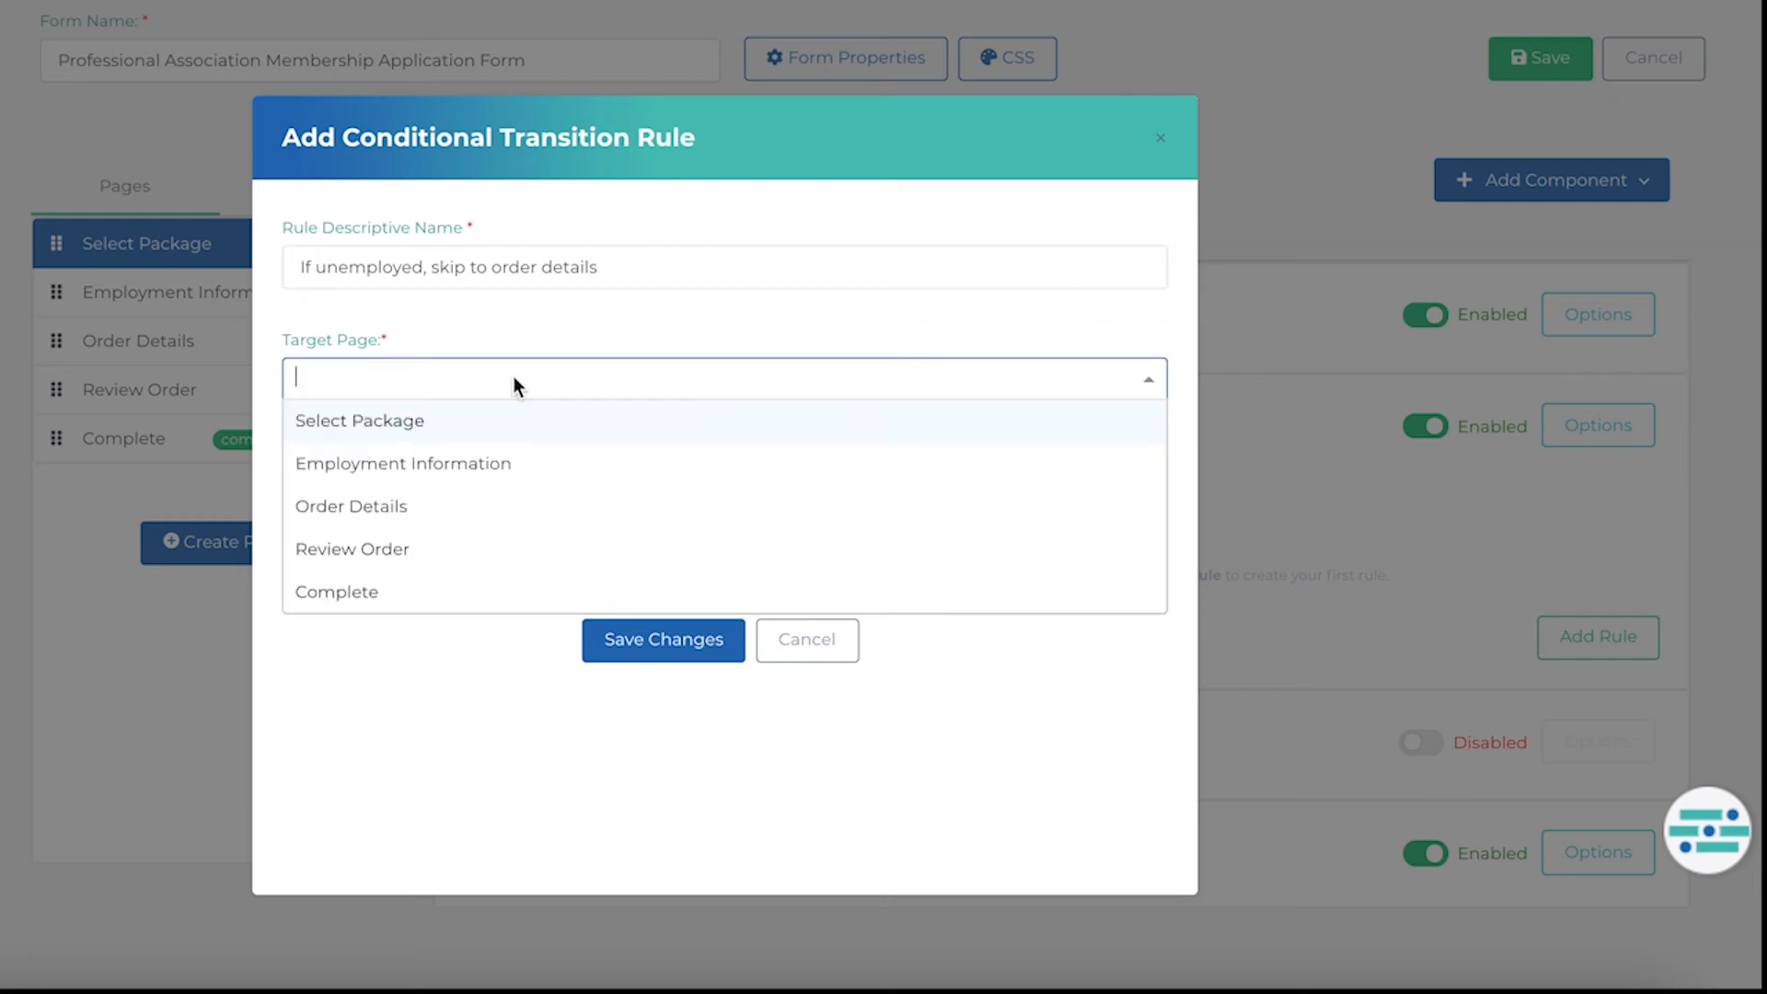
type("or")
left_click(492, 461)
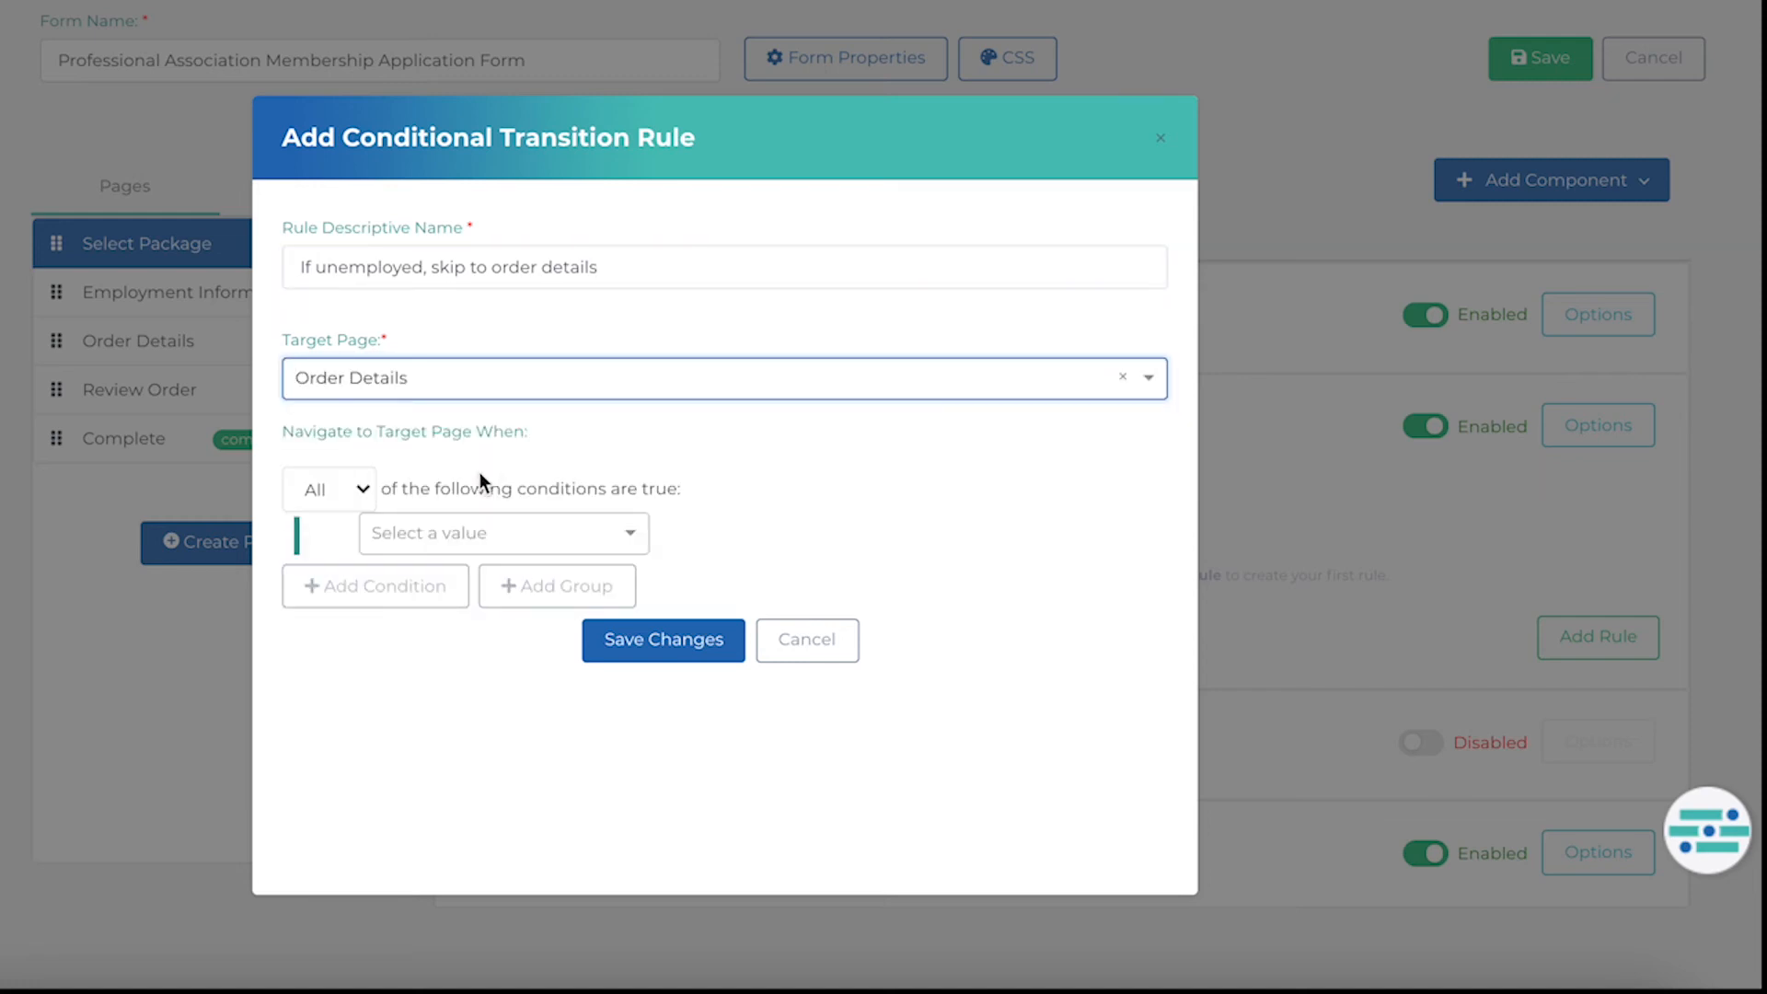
Set the rule's condition to Employment Status equals No and save the rule.
left_click(482, 532)
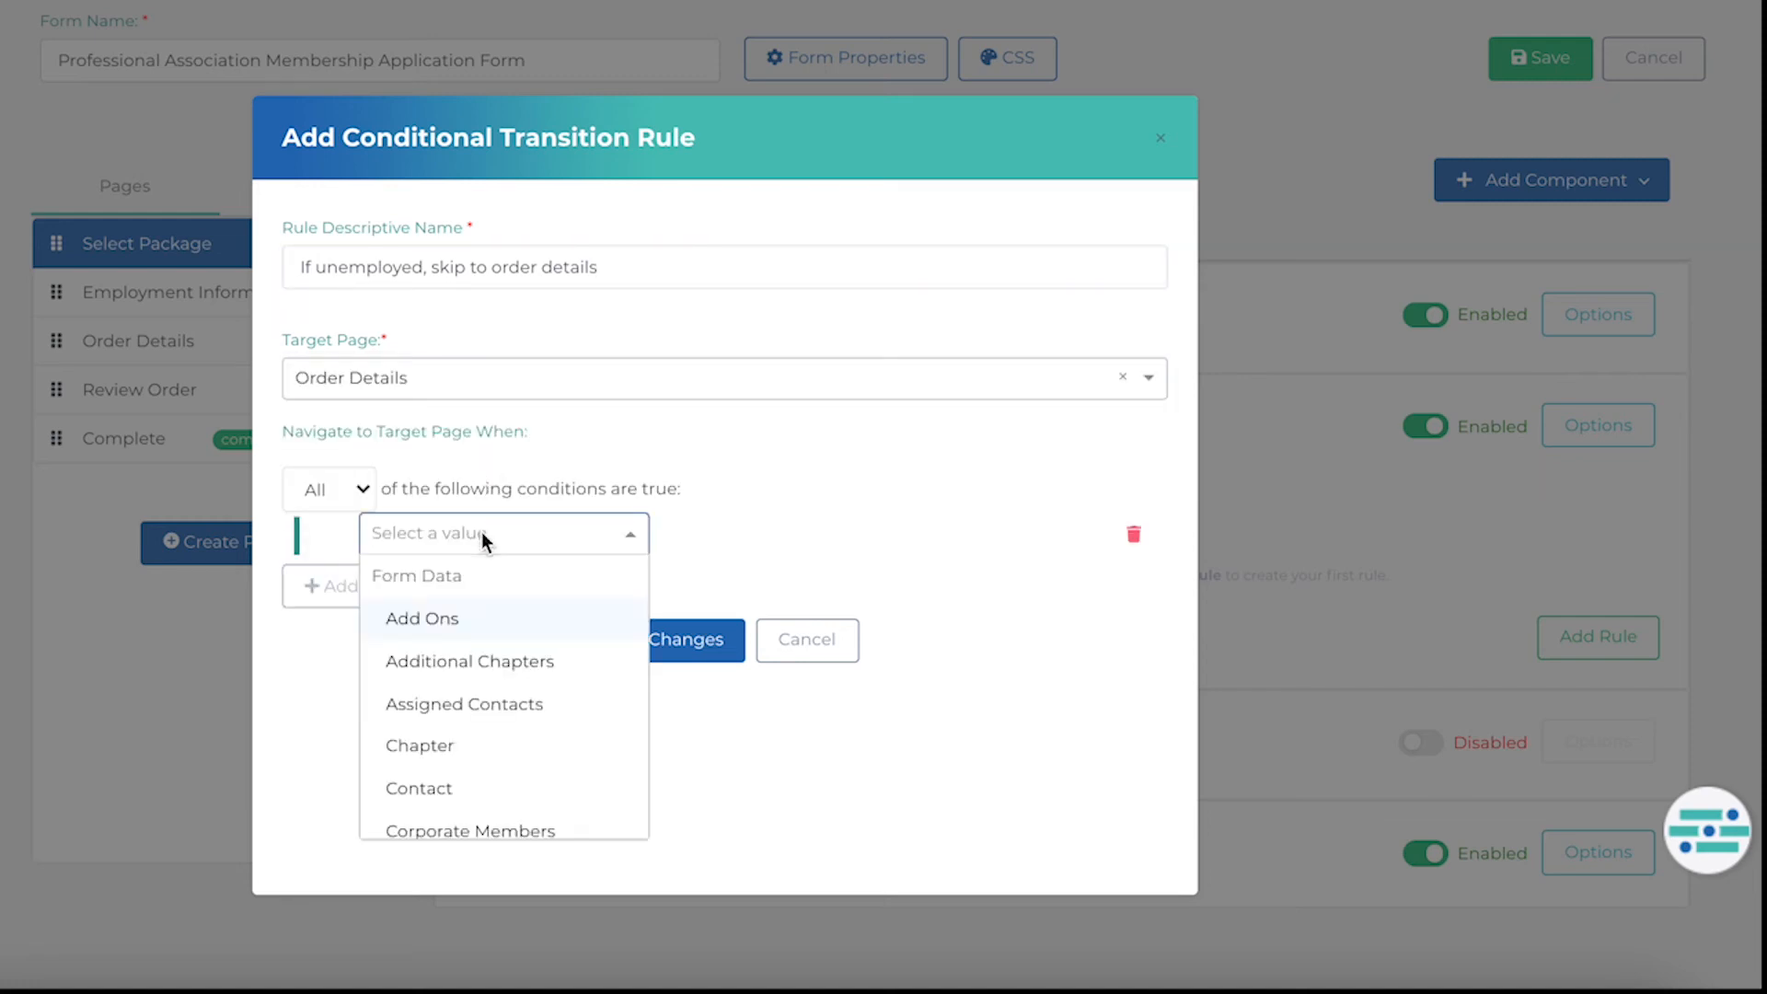
type("Emp")
left_click(453, 614)
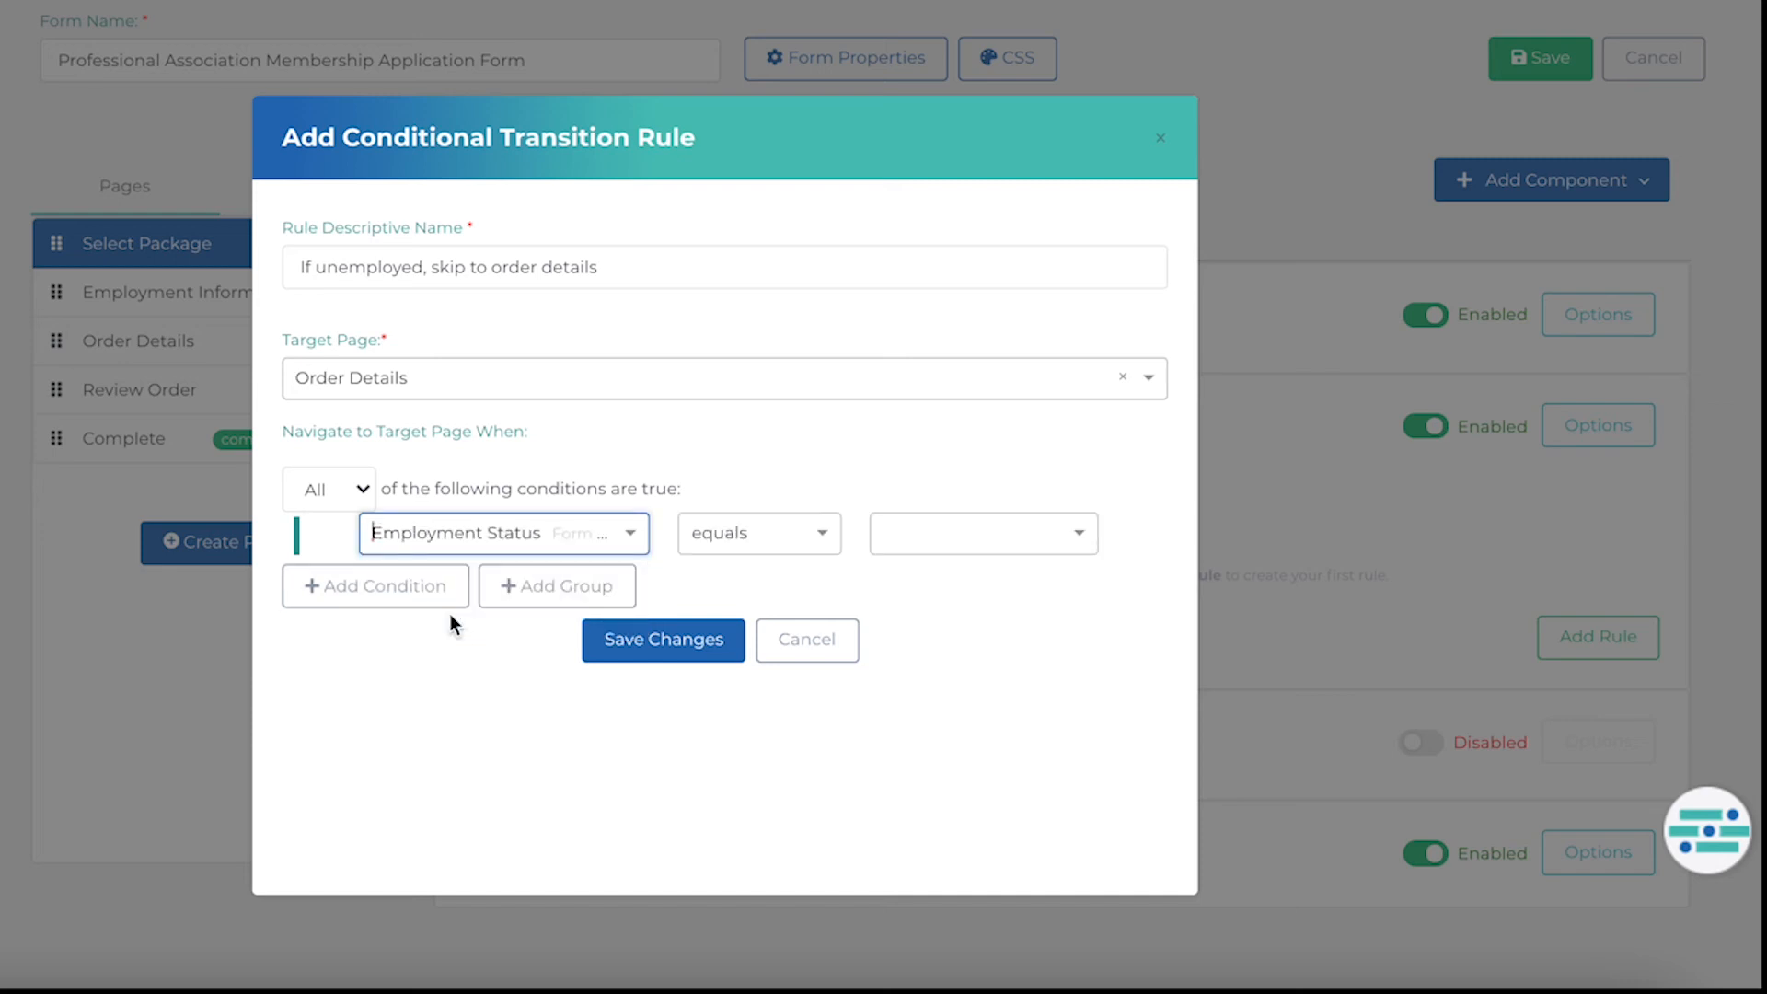
left_click(926, 532)
left_click(920, 615)
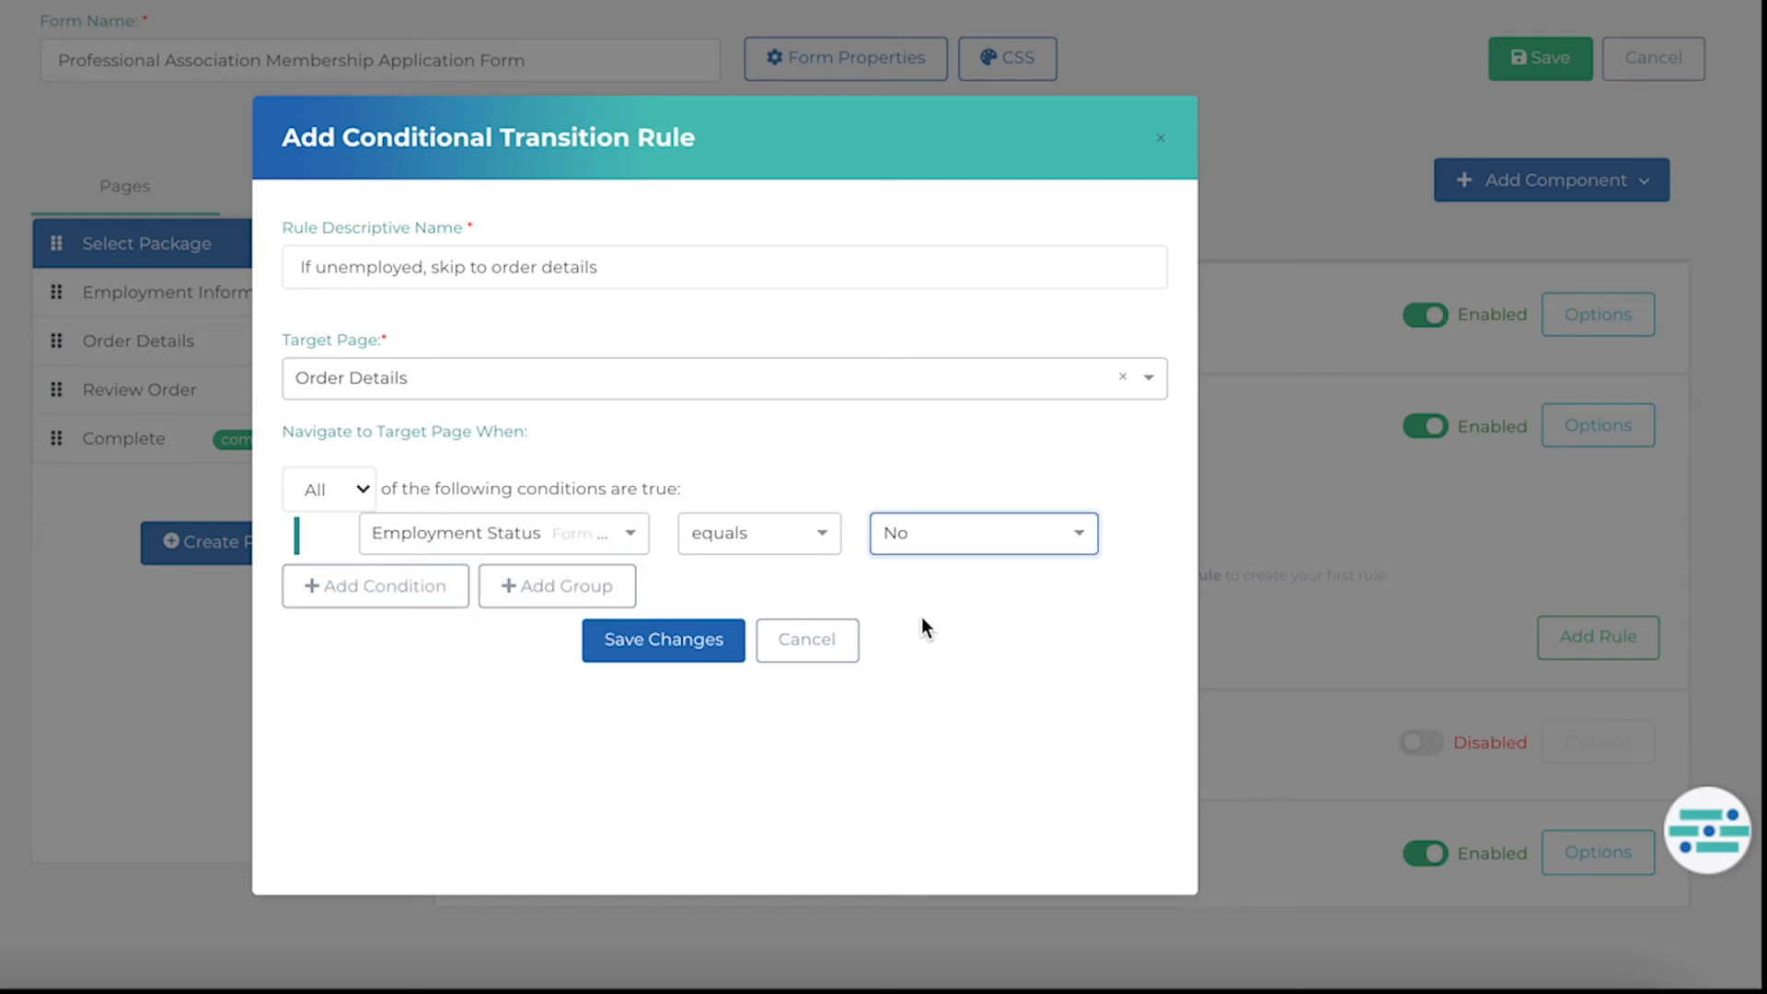
left_click(681, 651)
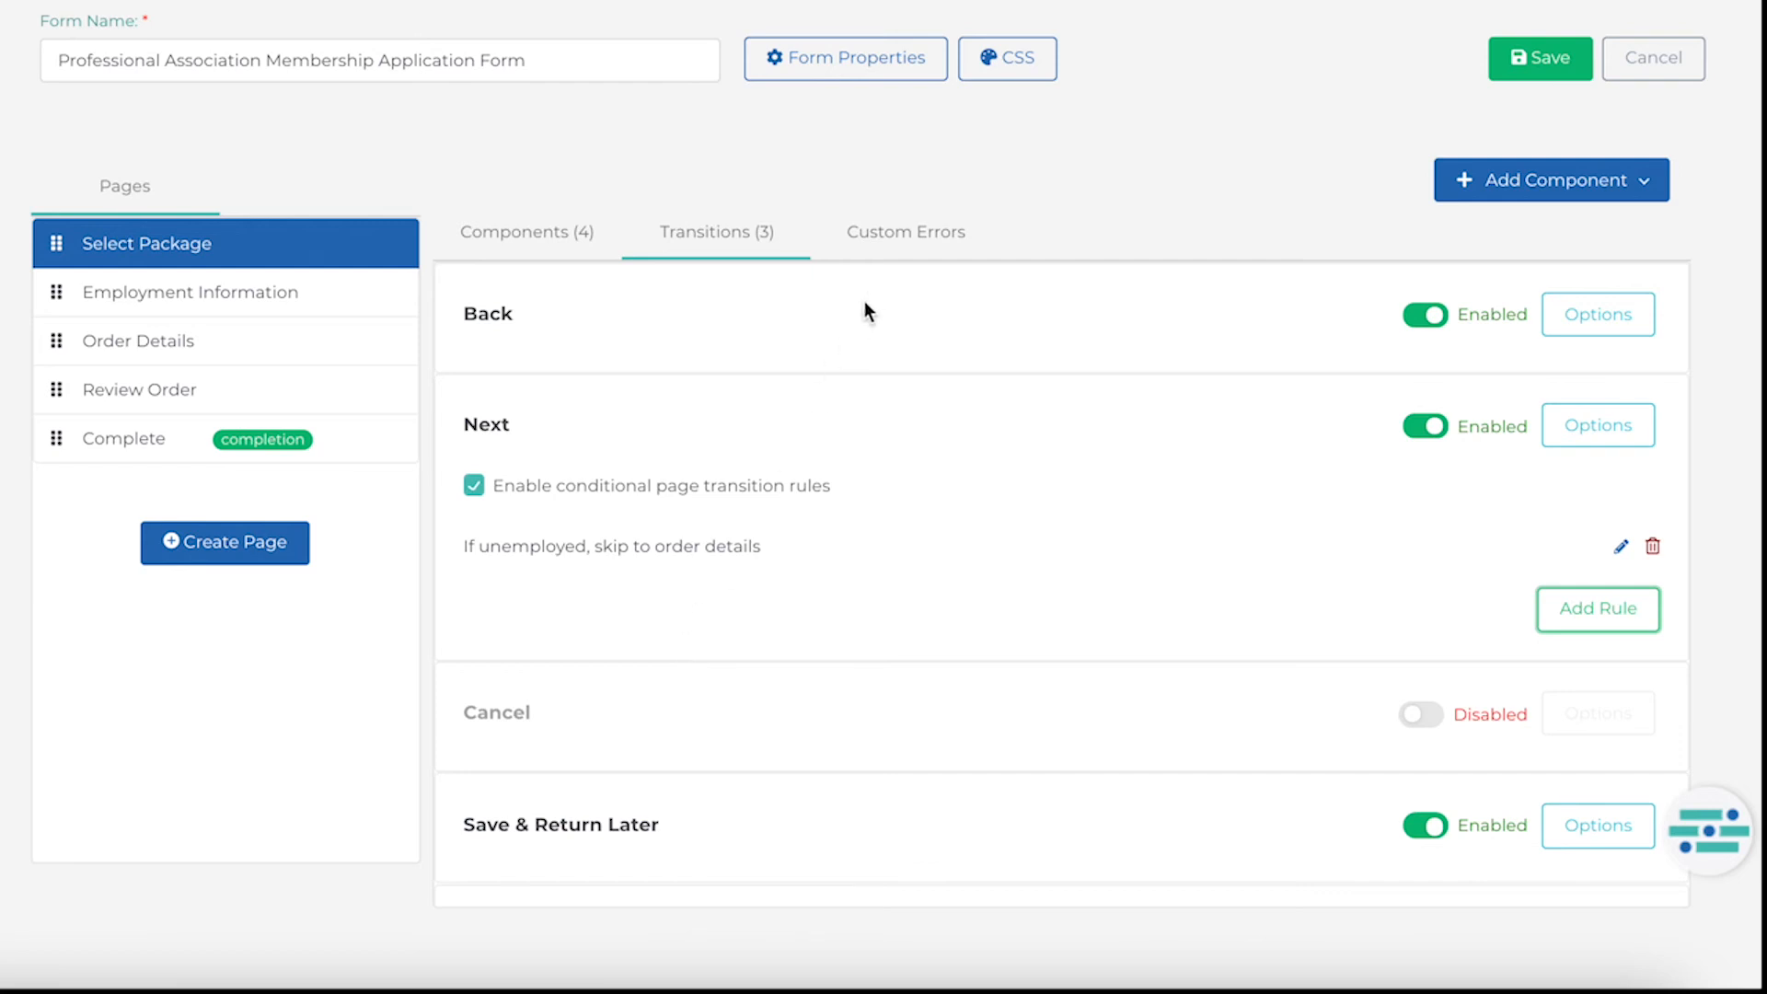
Add a custom error rule named 'Please select region' with the message 'Region is required.' on Select Package.
left_click(893, 237)
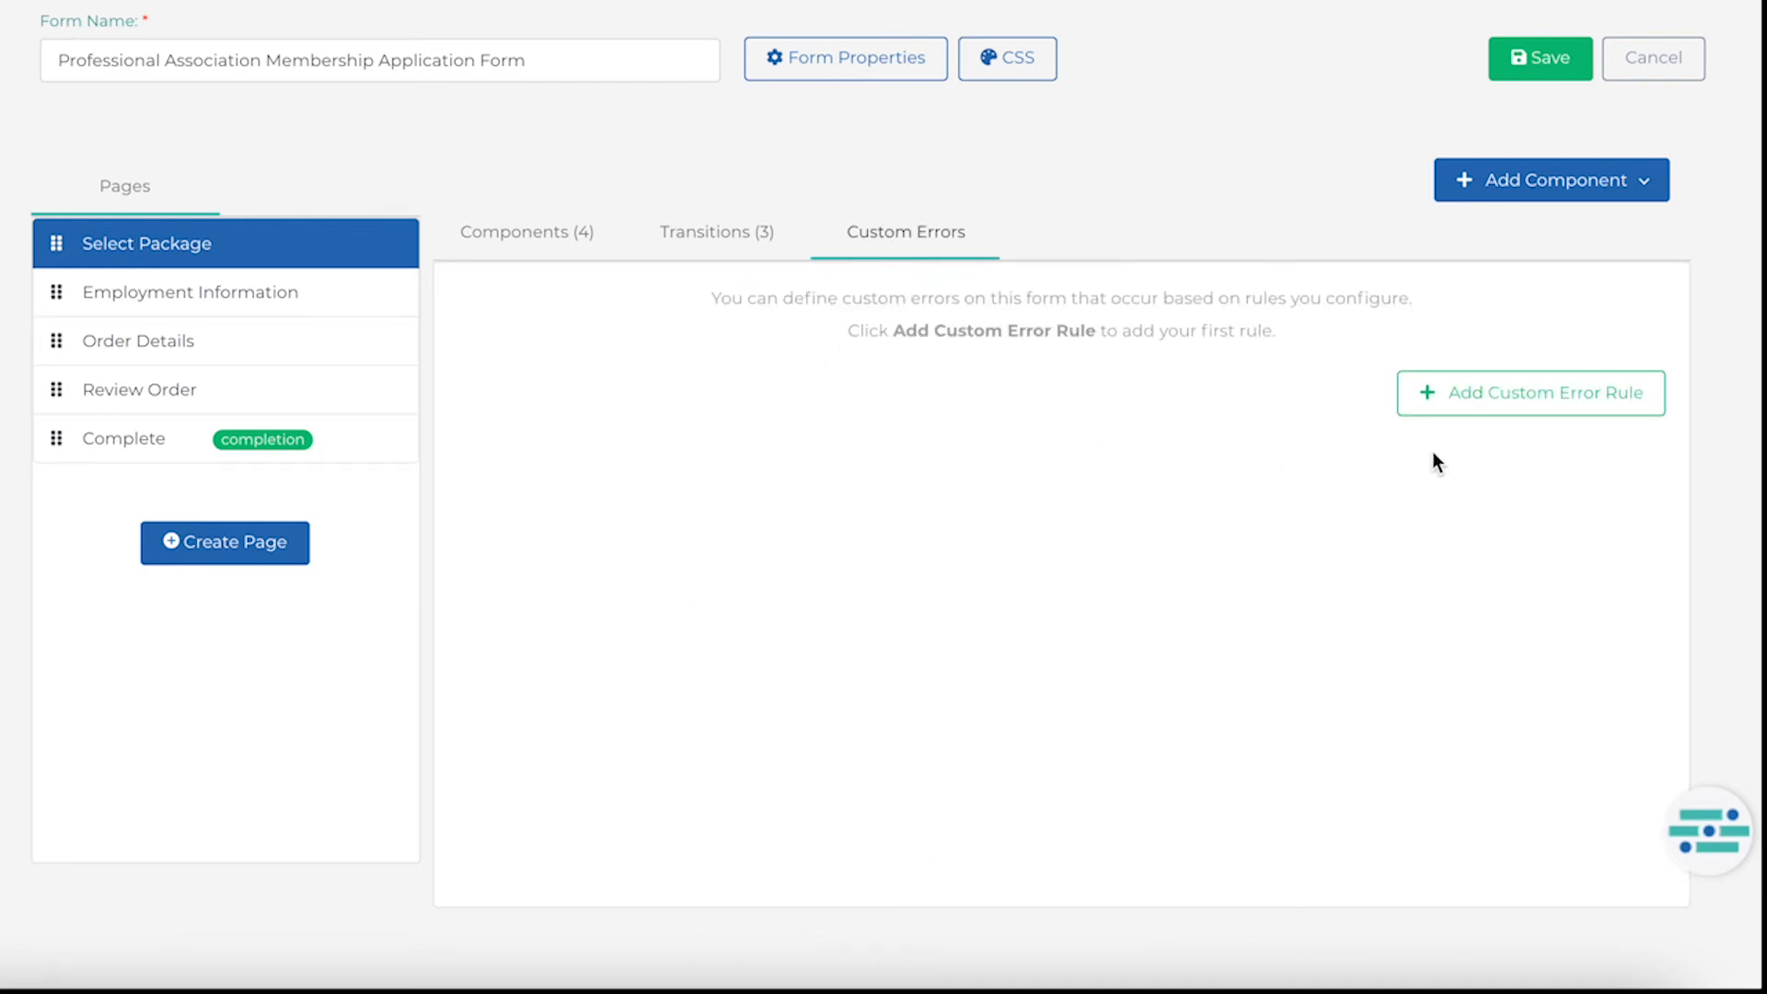
left_click(1480, 398)
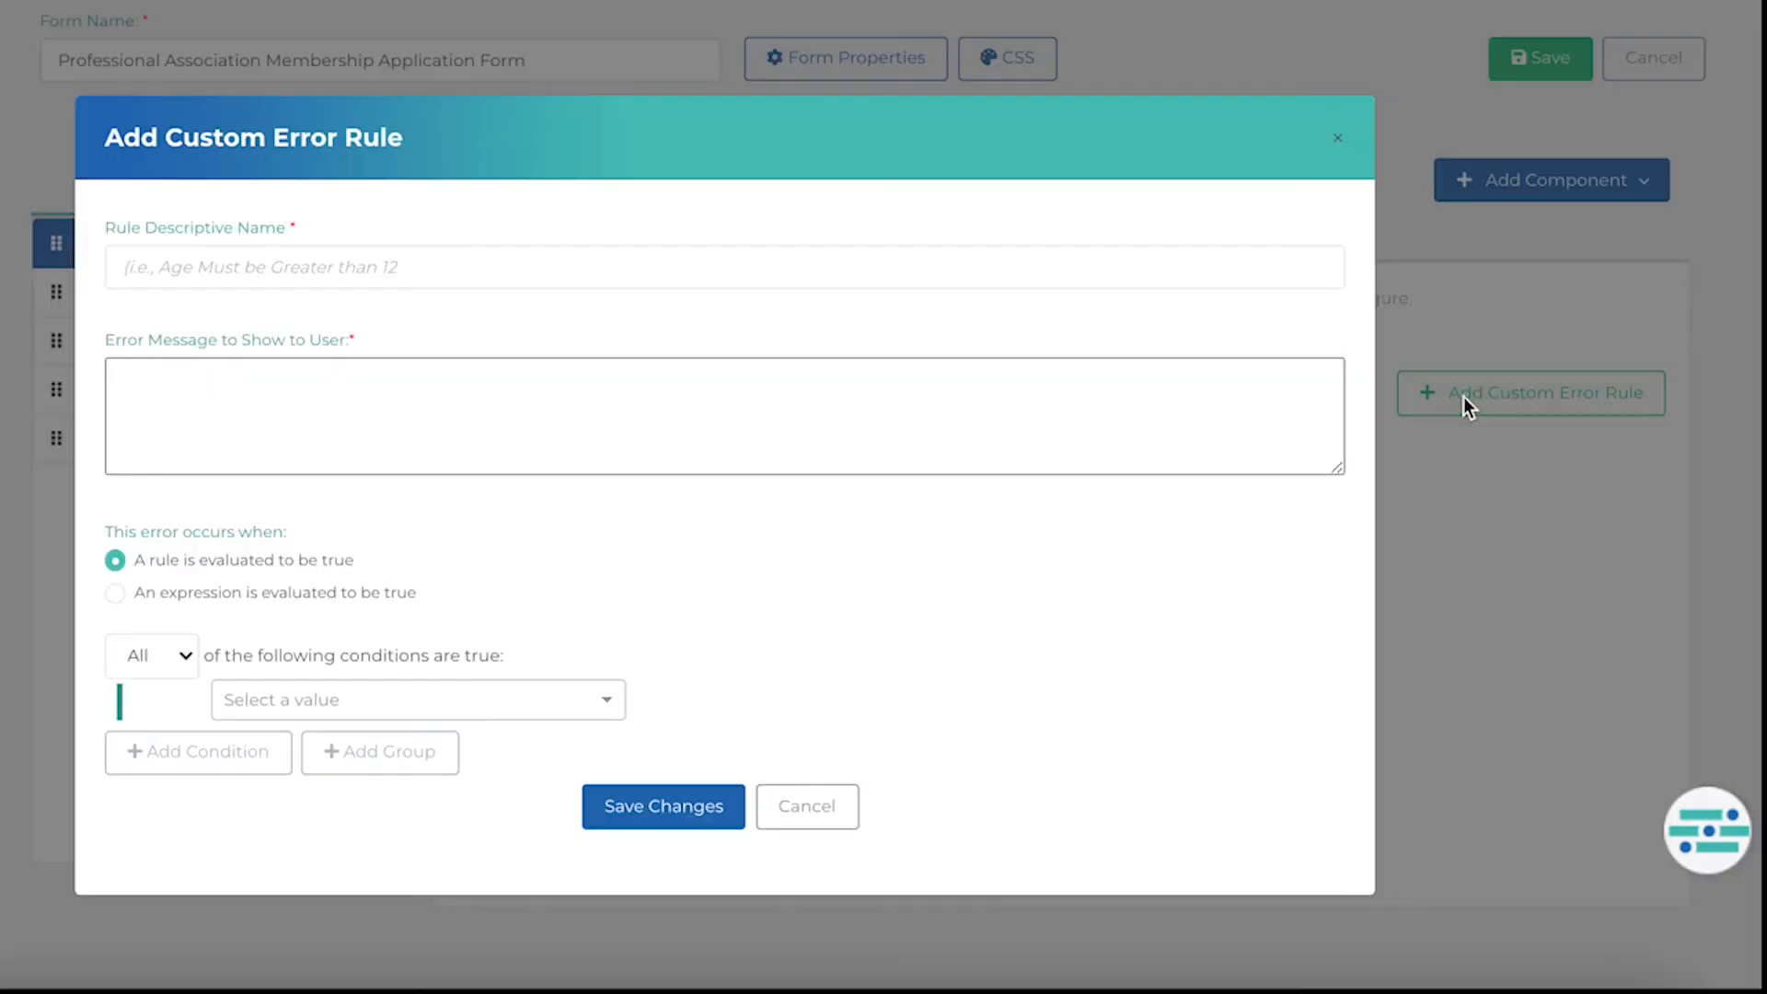
left_click(703, 273)
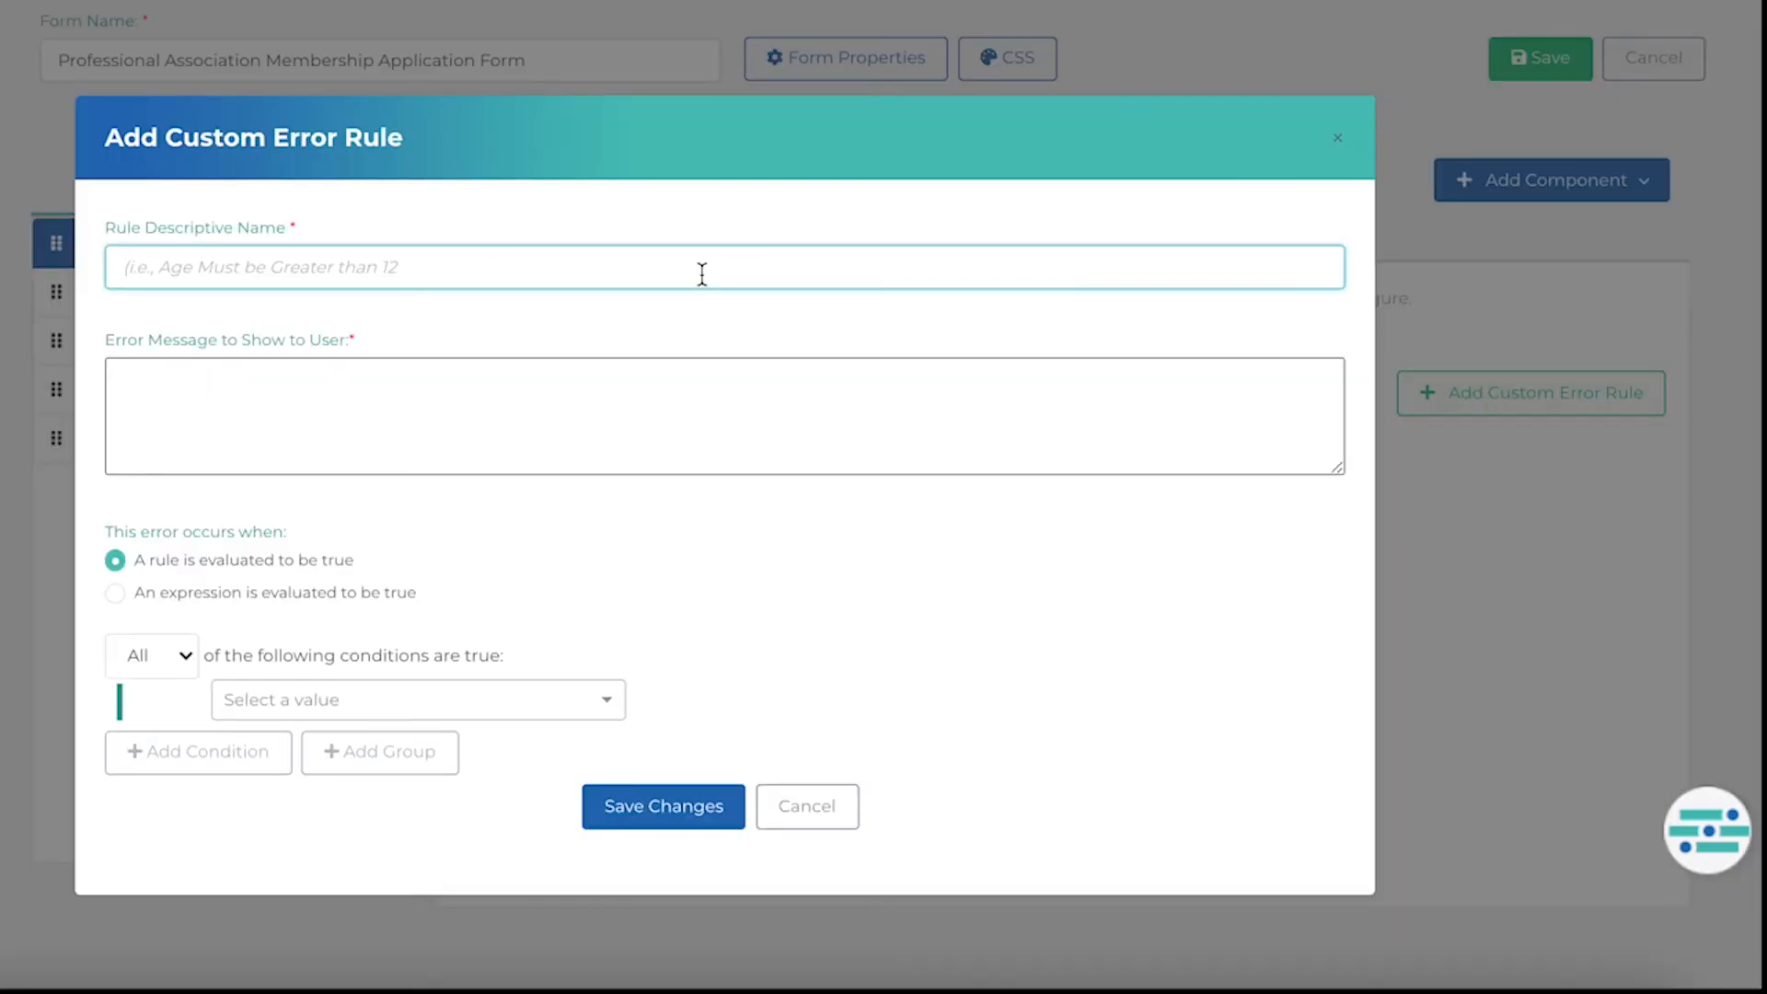
type("Please")
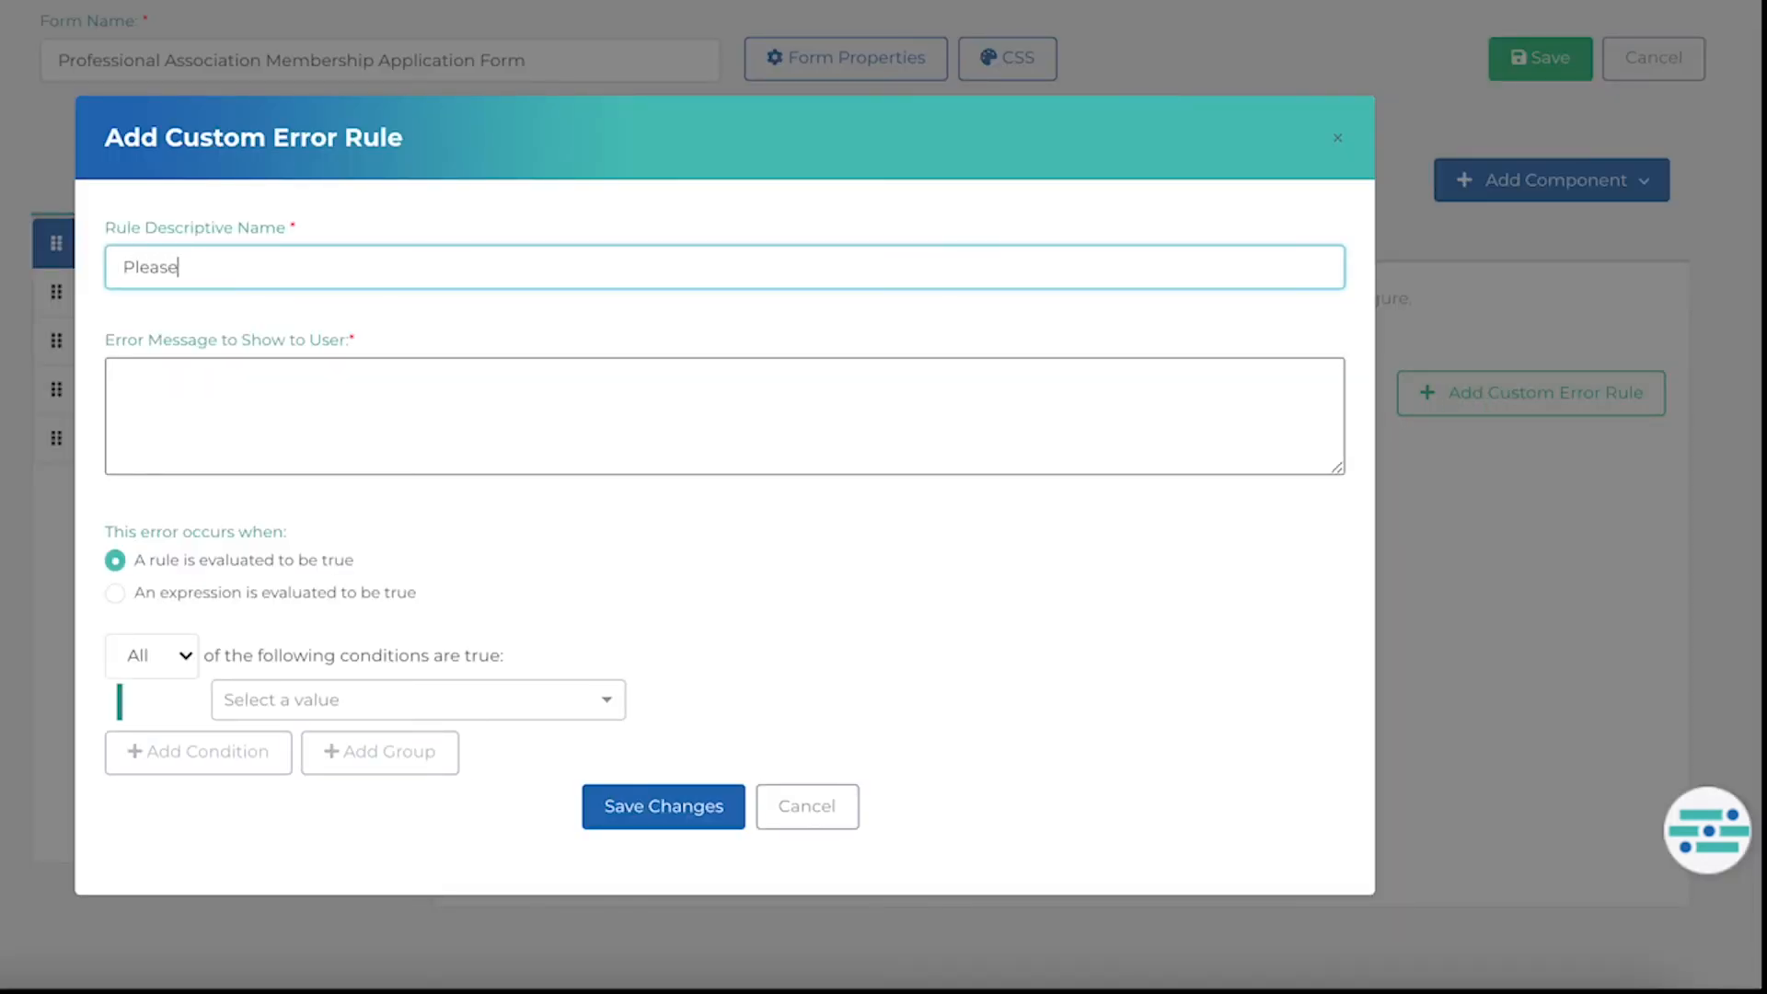
type(" select region")
left_click(670, 422)
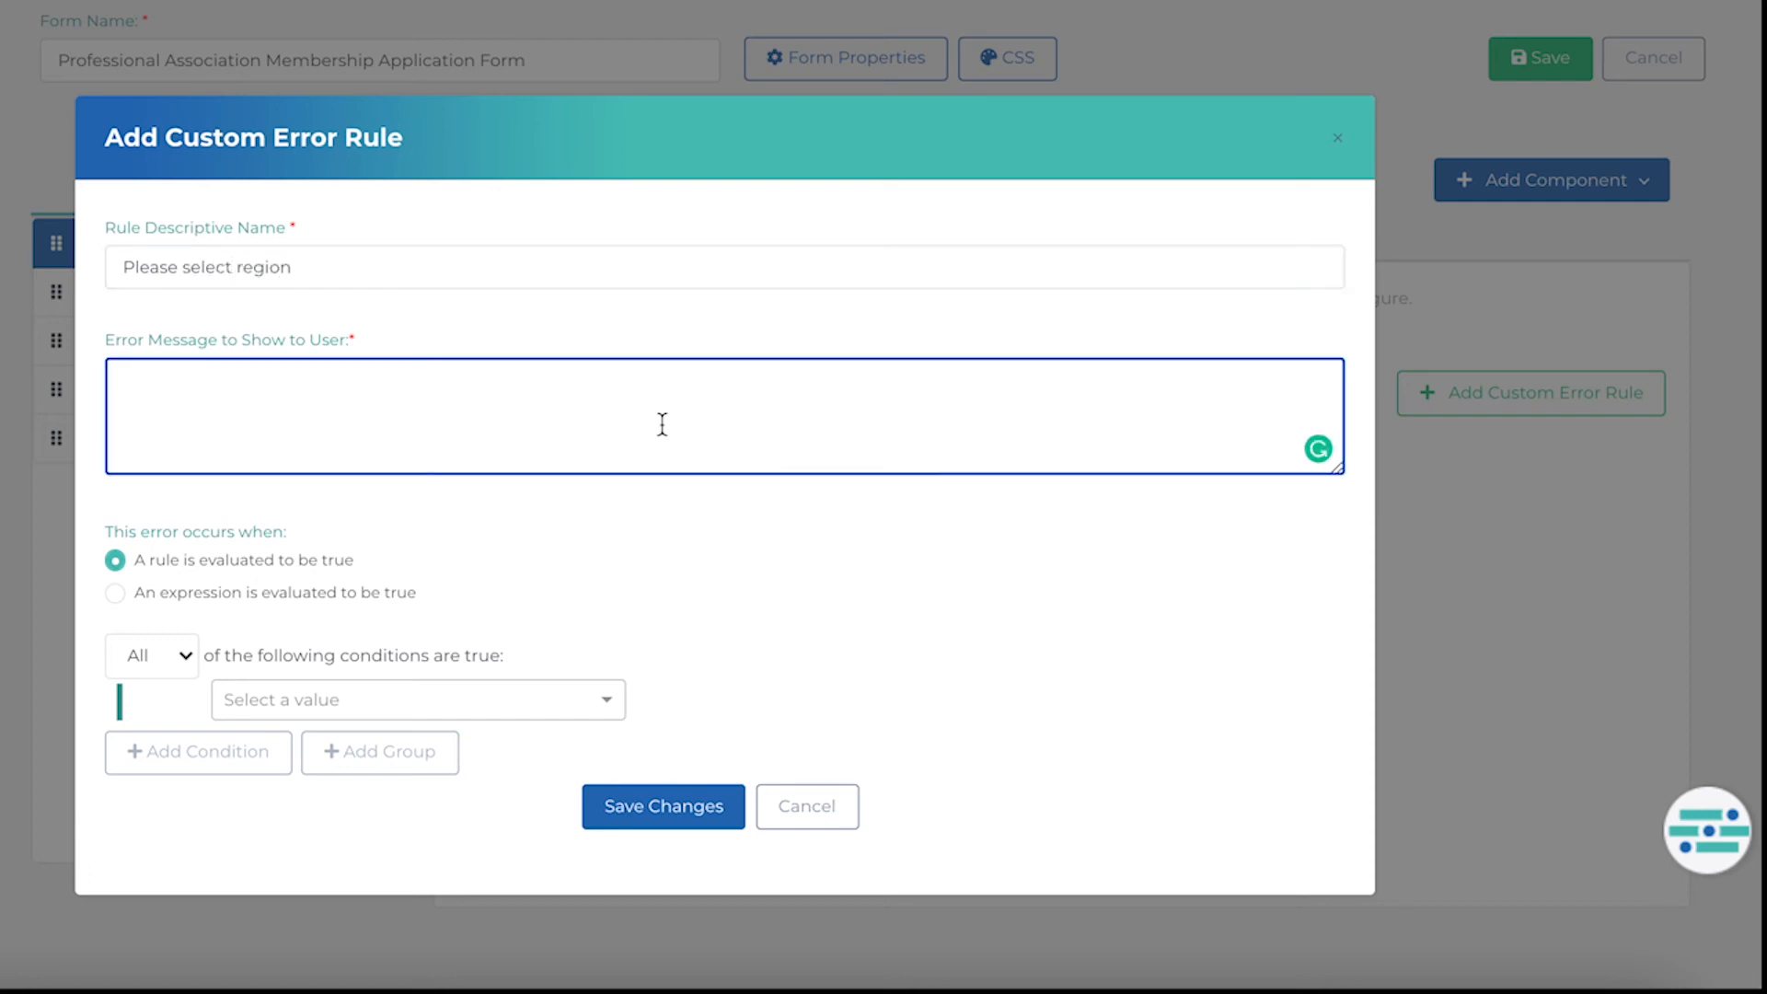
type("Region is requir")
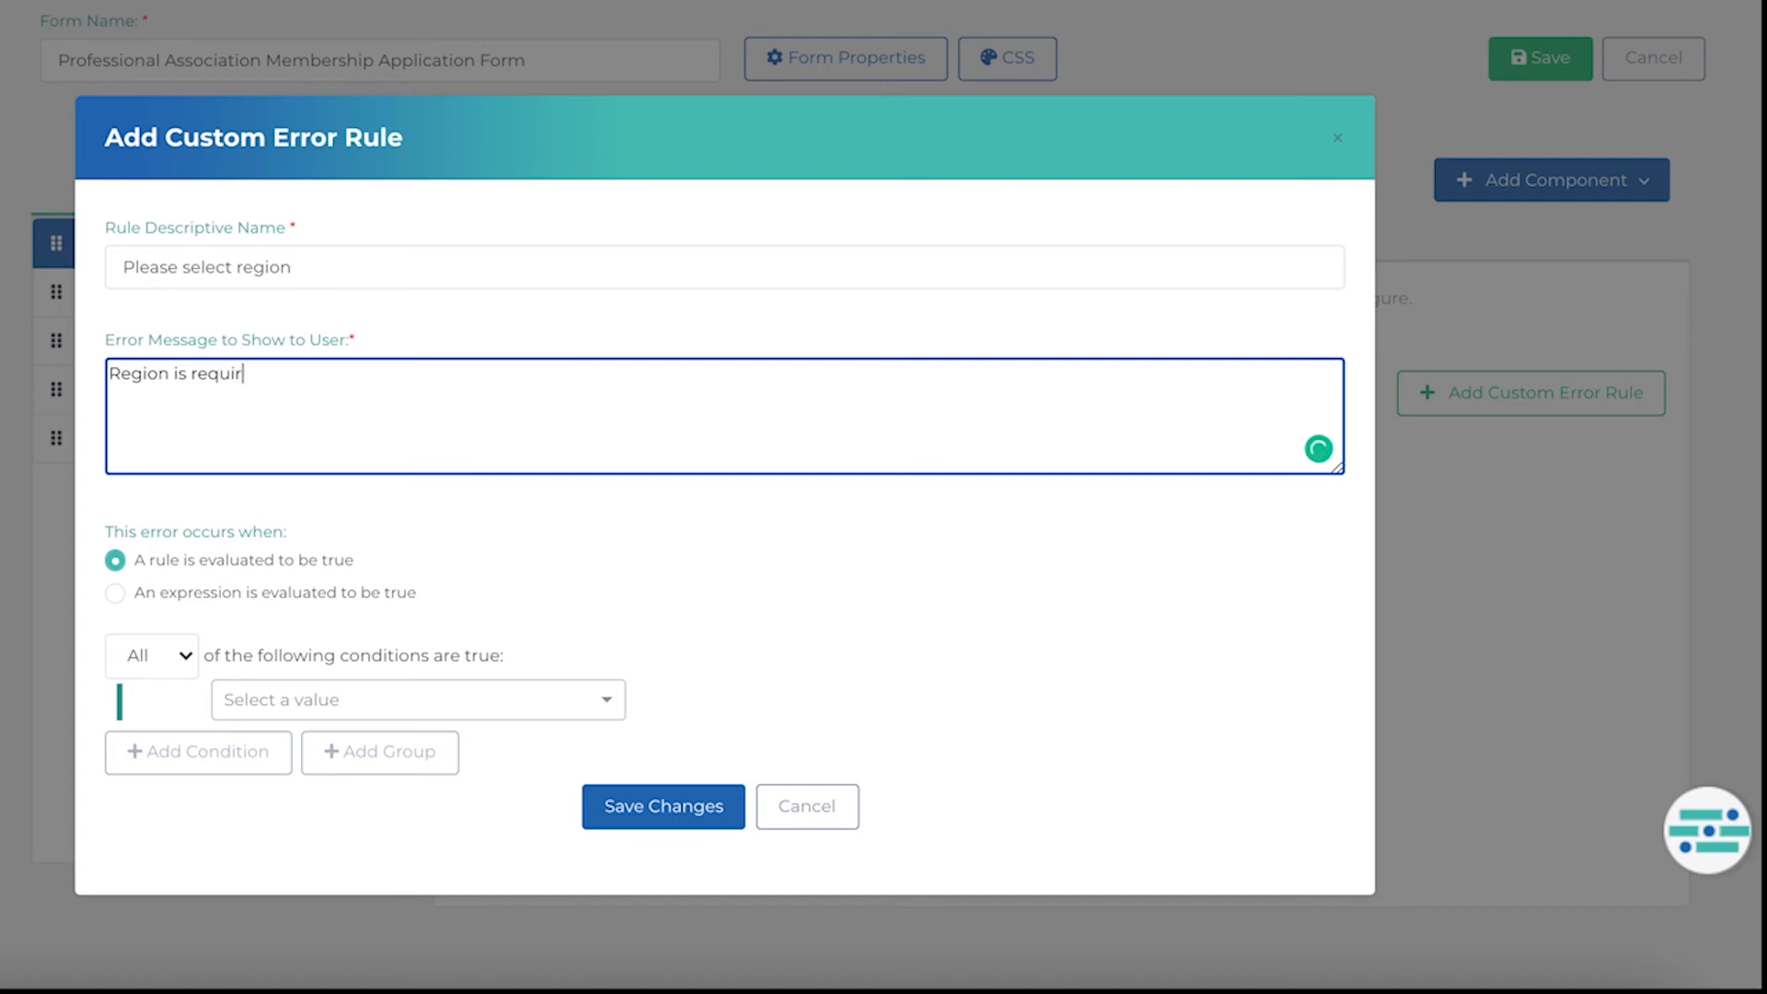
type("ed.")
Set the error condition to Chapter is blank and save the custom error rule.
left_click(522, 699)
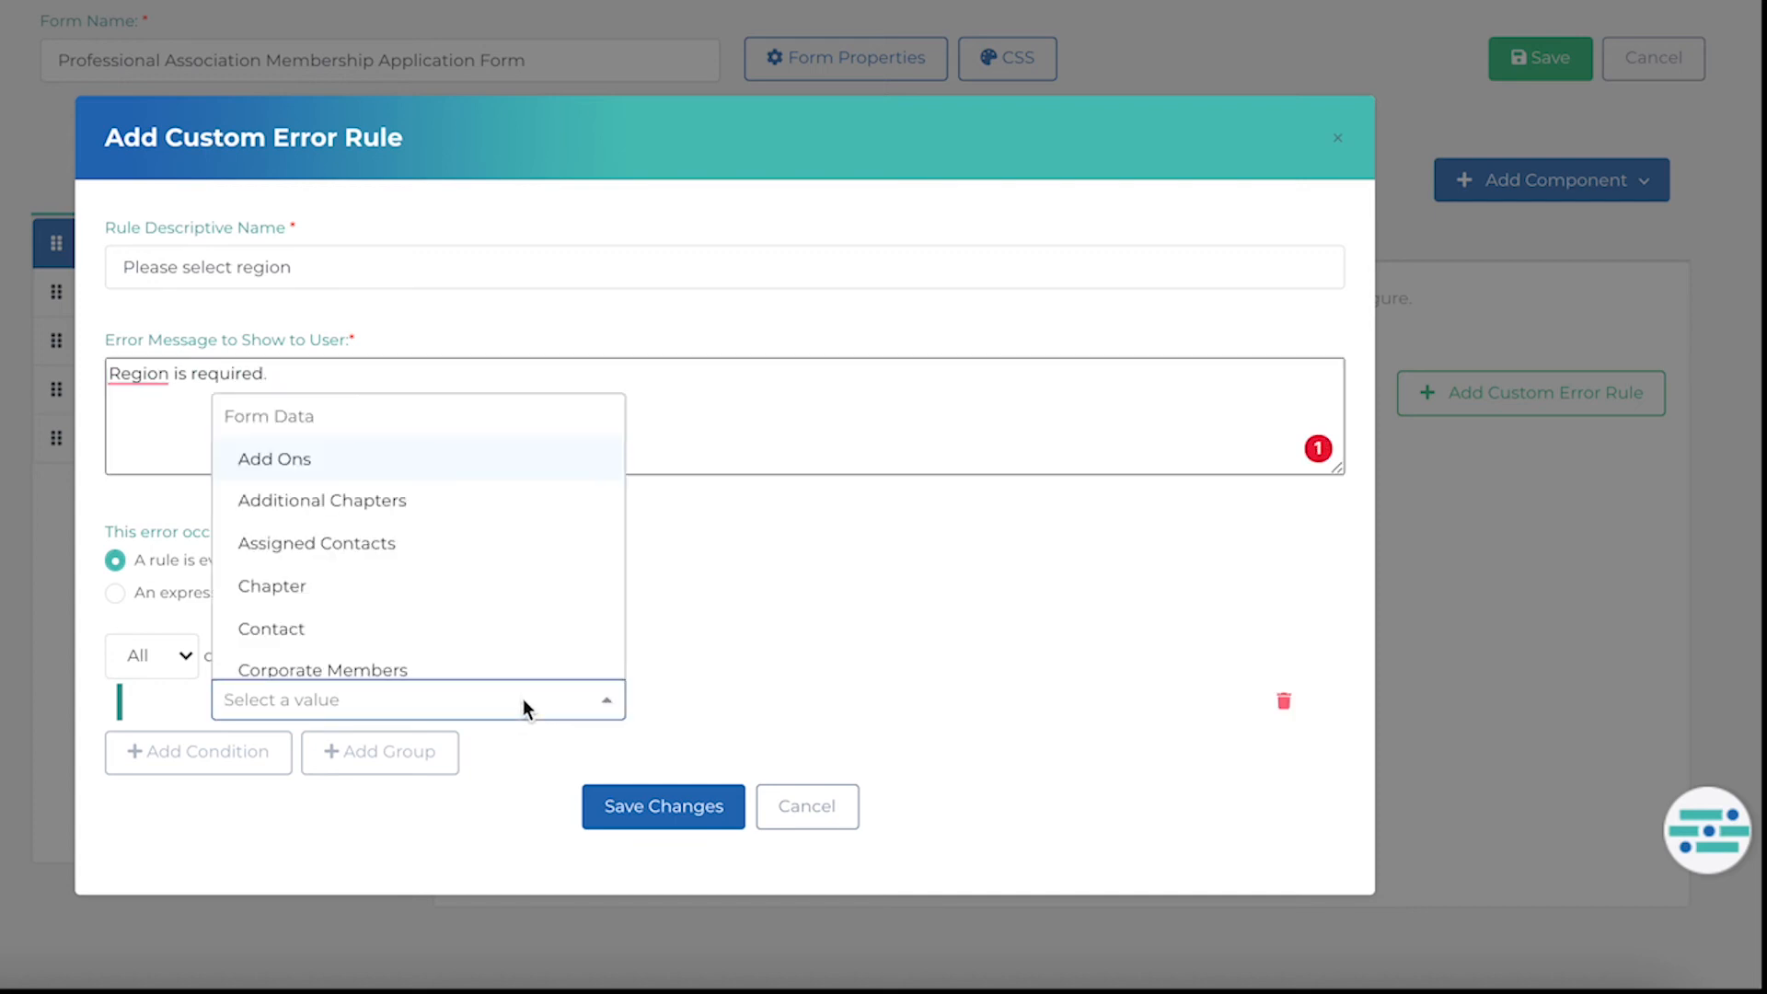
type("Chap")
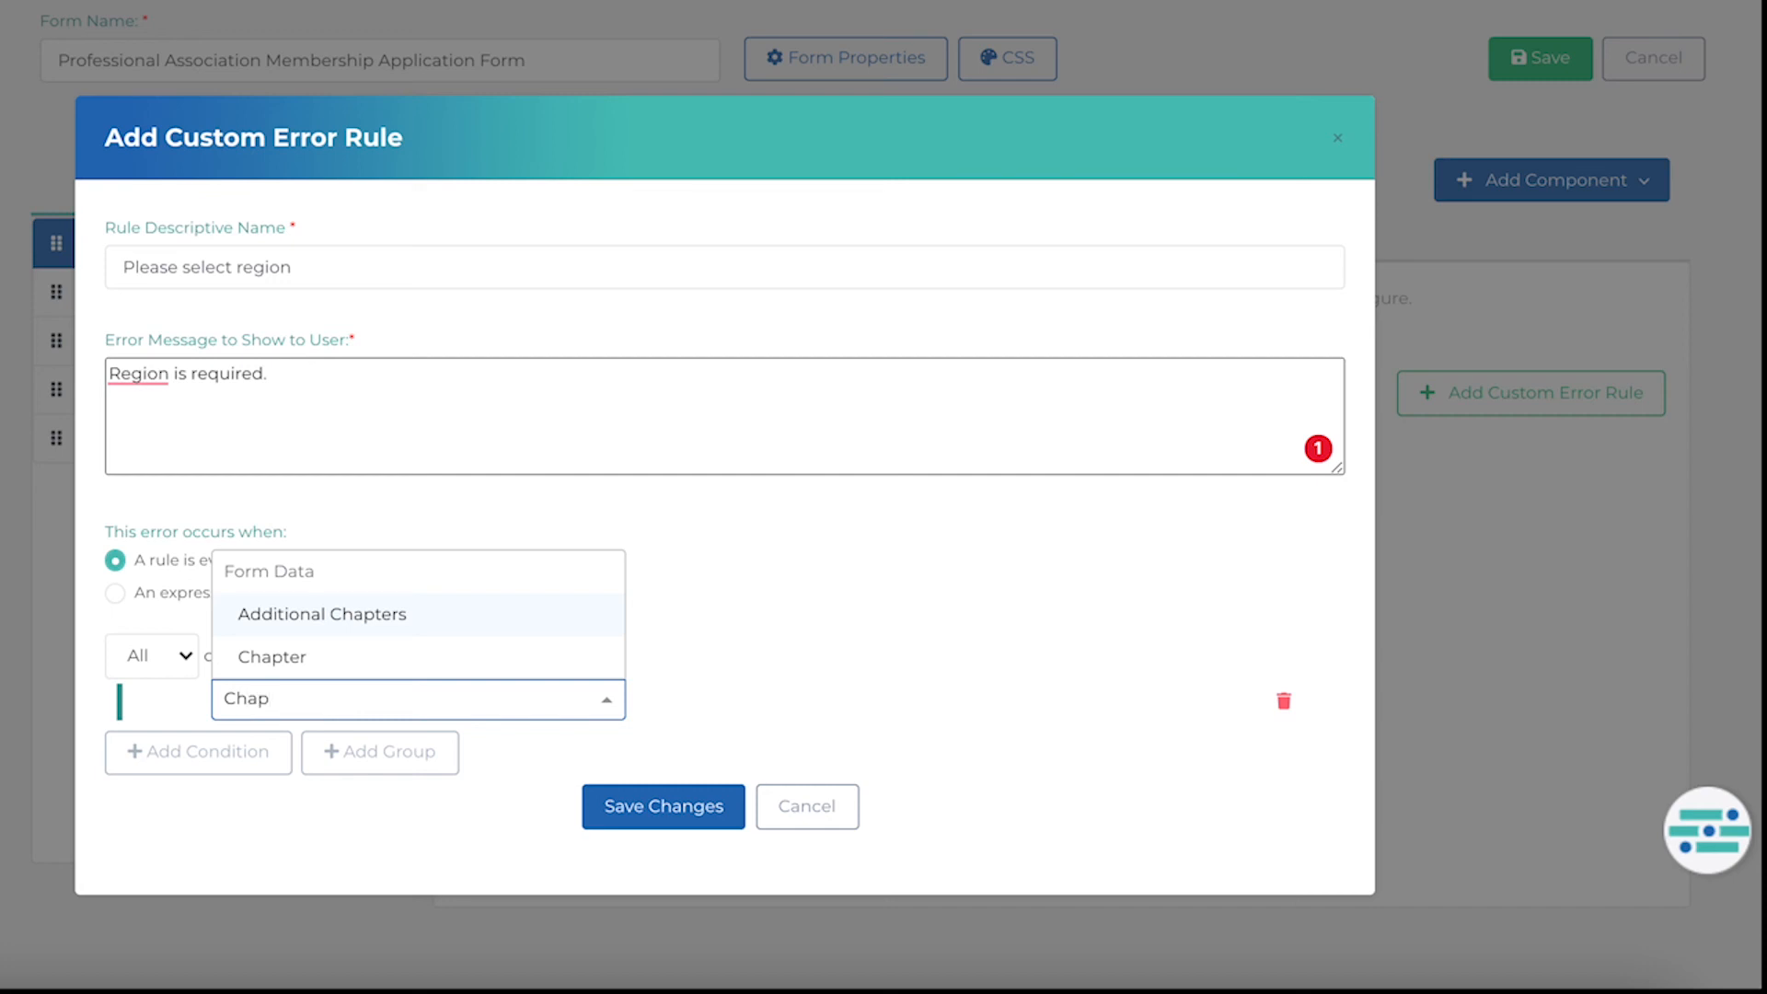
left_click(556, 657)
left_click(772, 692)
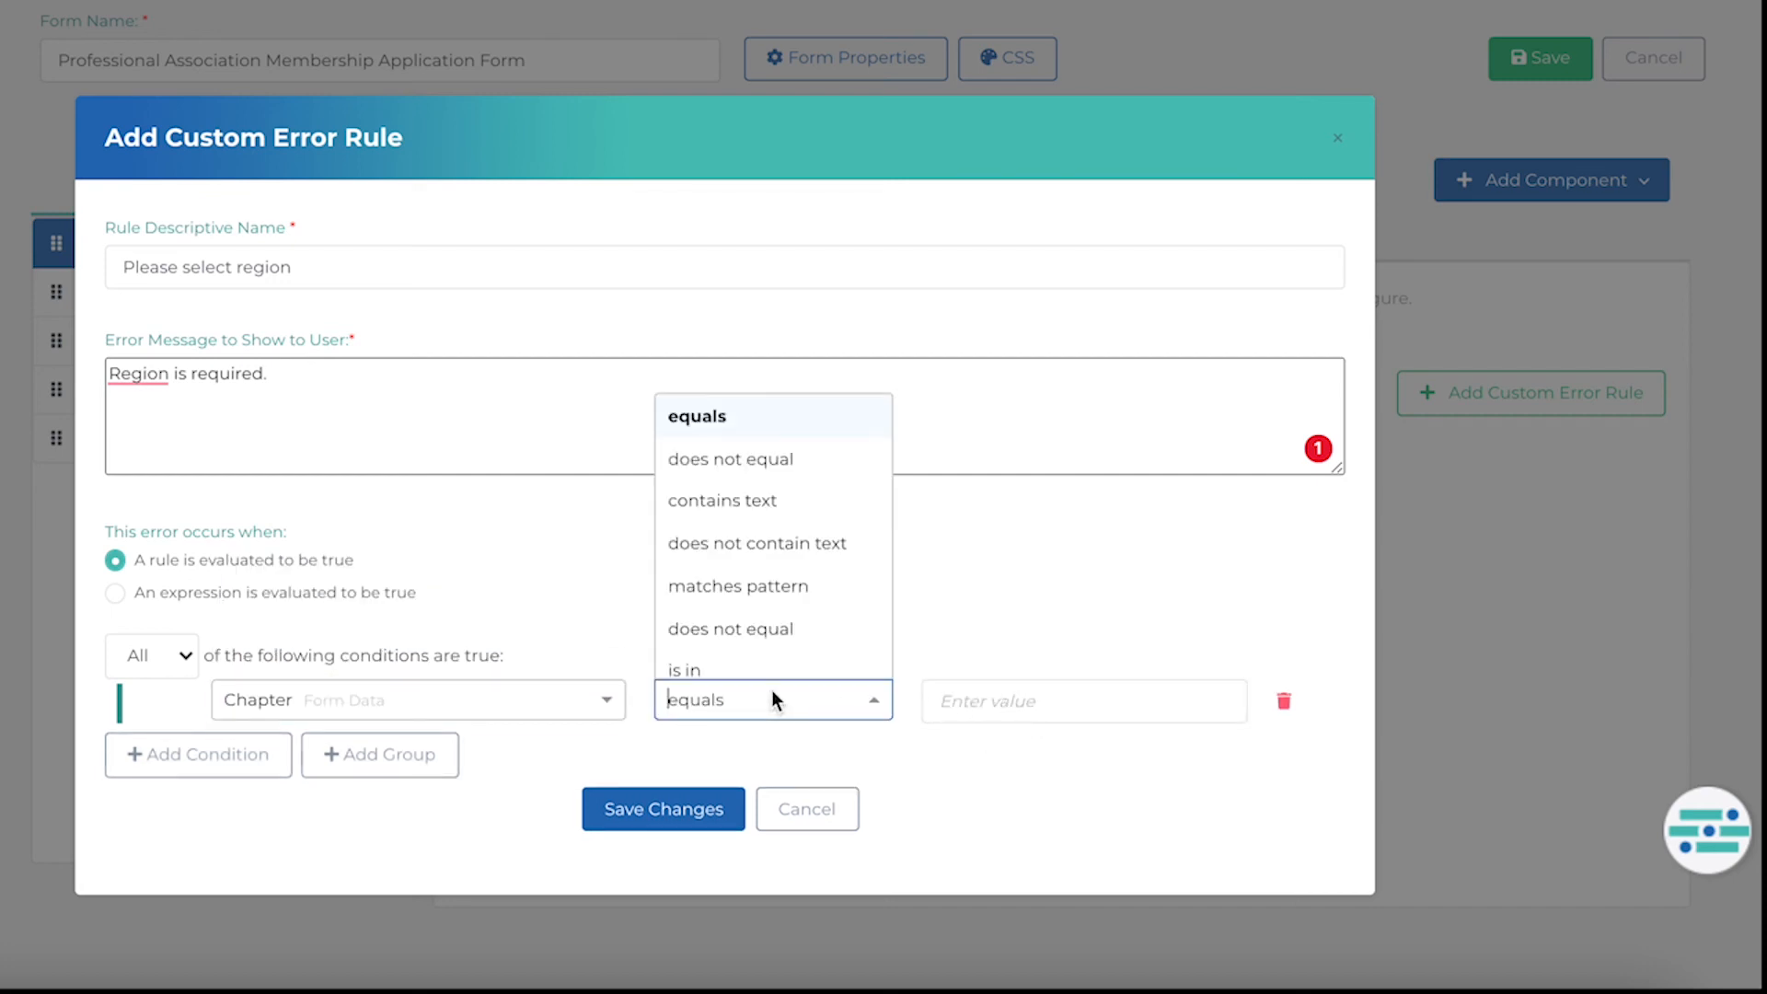
type("is b")
left_click(793, 668)
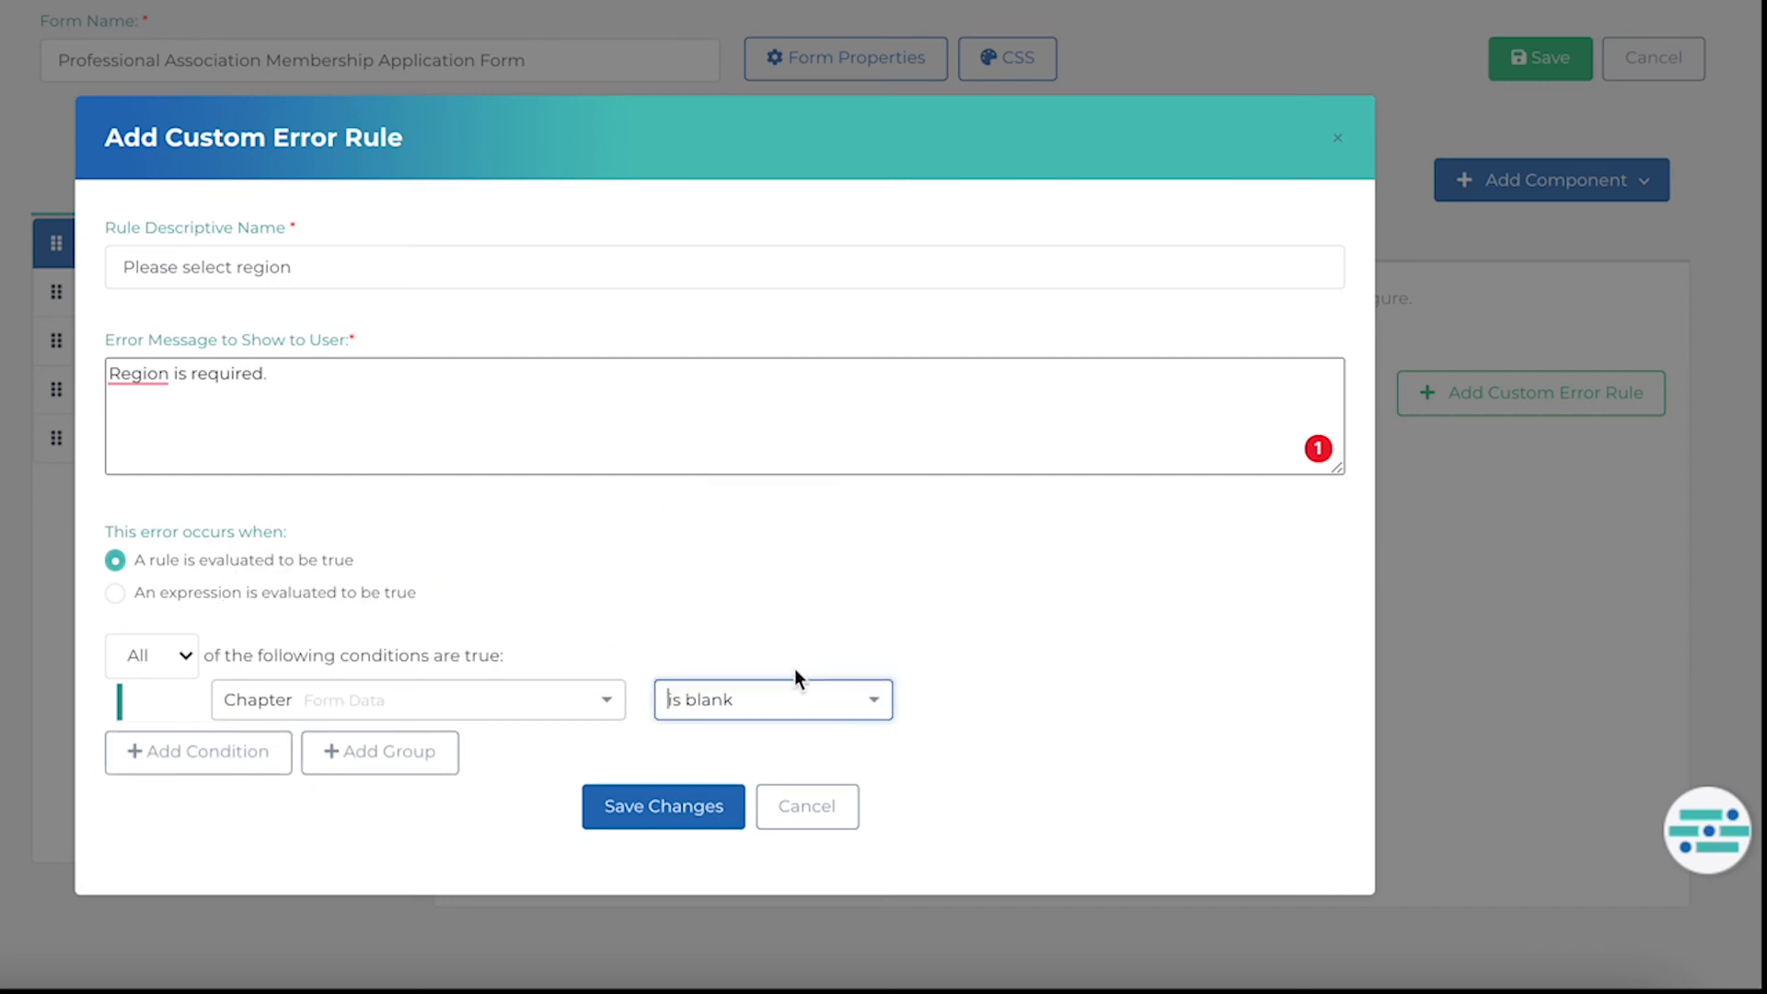
left_click(687, 817)
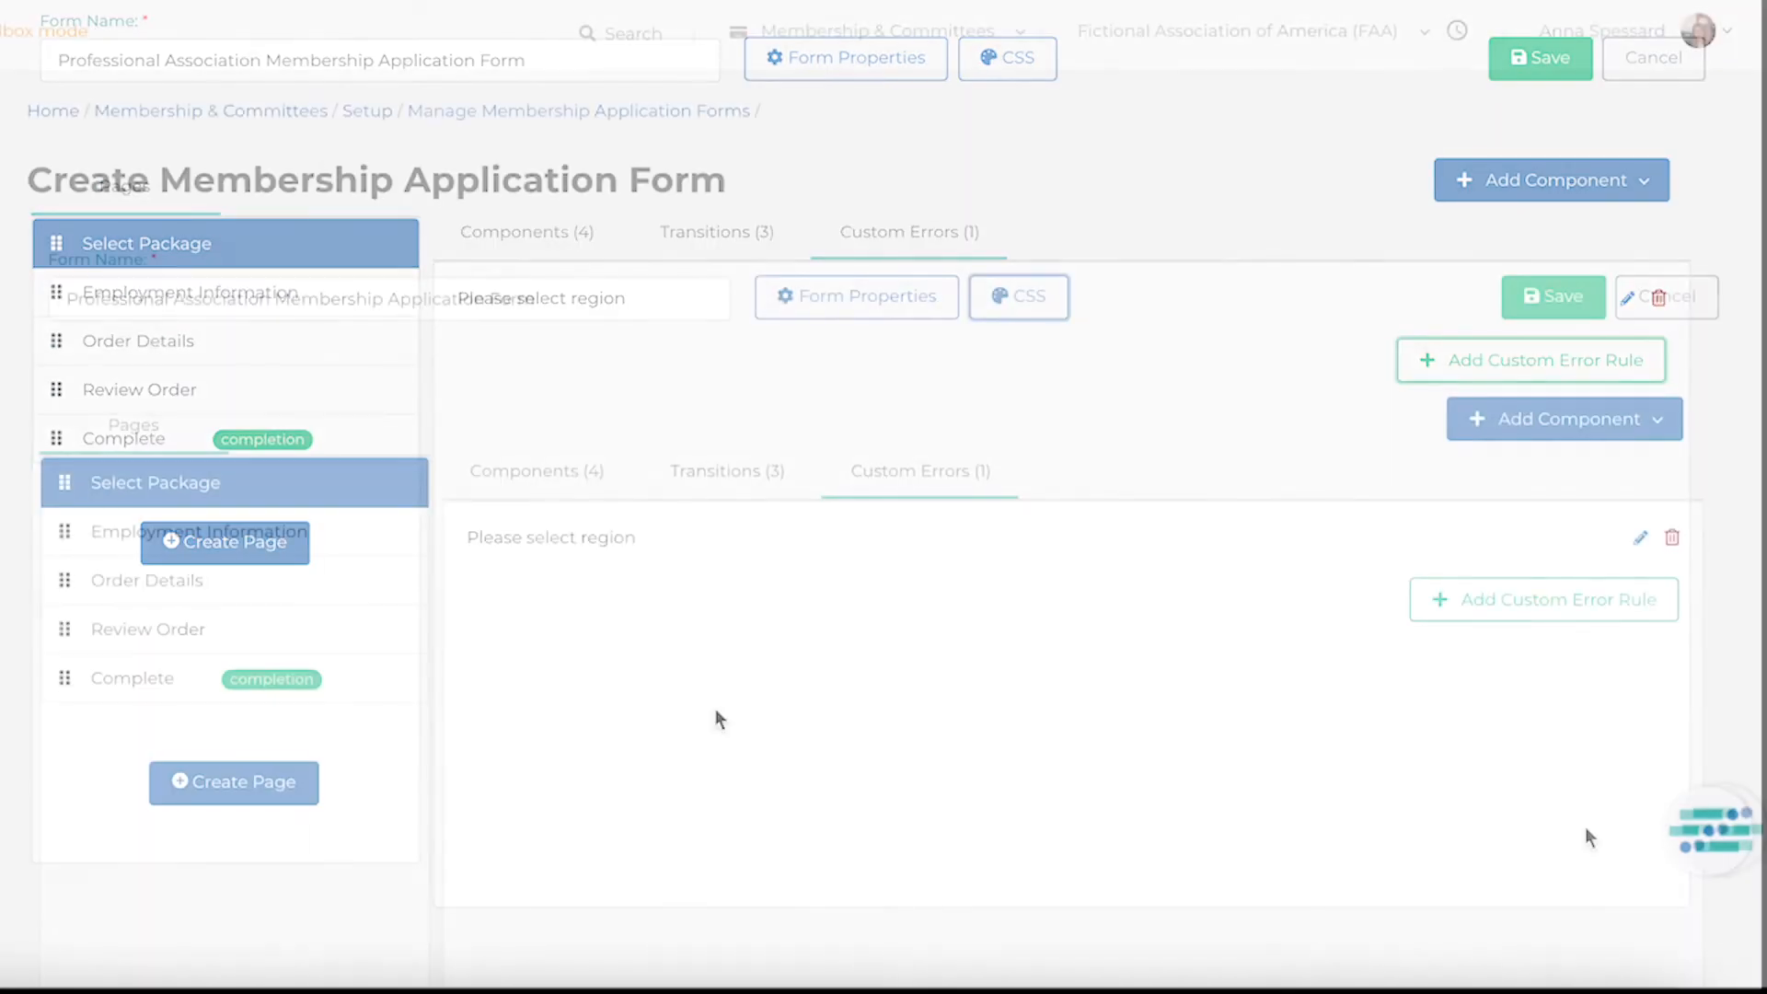
Review the form's navigation, hooks and custom CSS settings without saving changes.
left_click(870, 303)
left_click(601, 541)
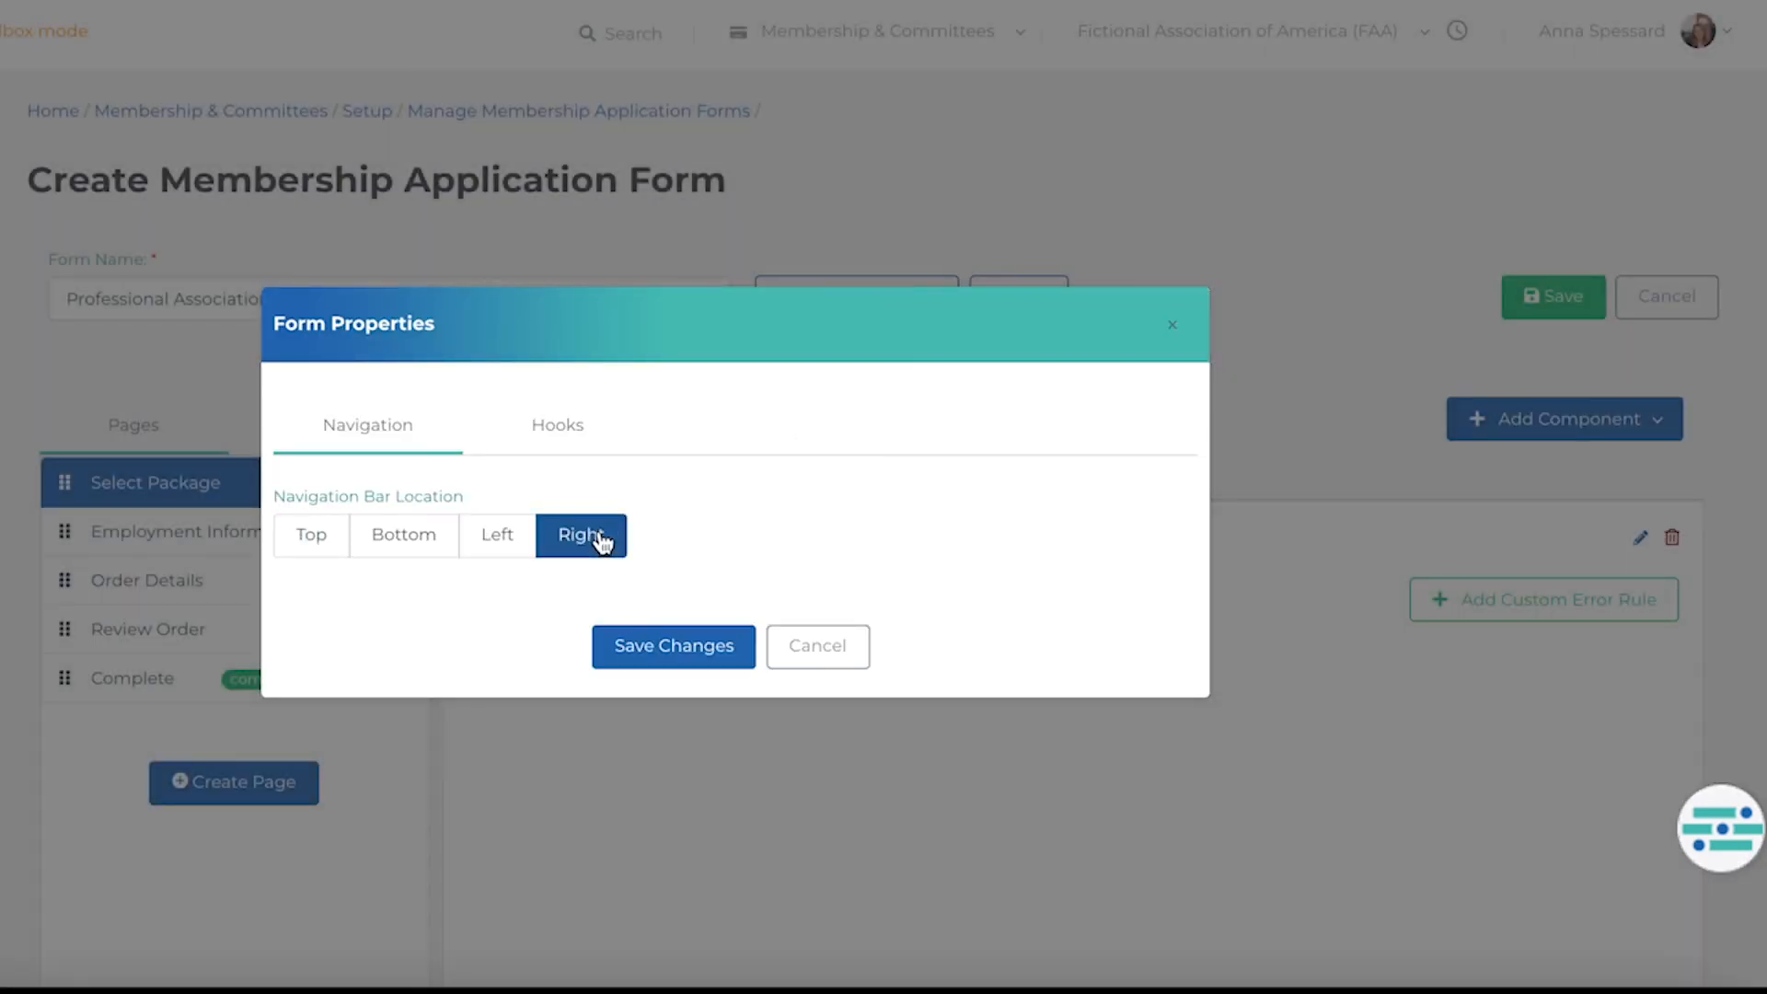
left_click(523, 538)
left_click(567, 416)
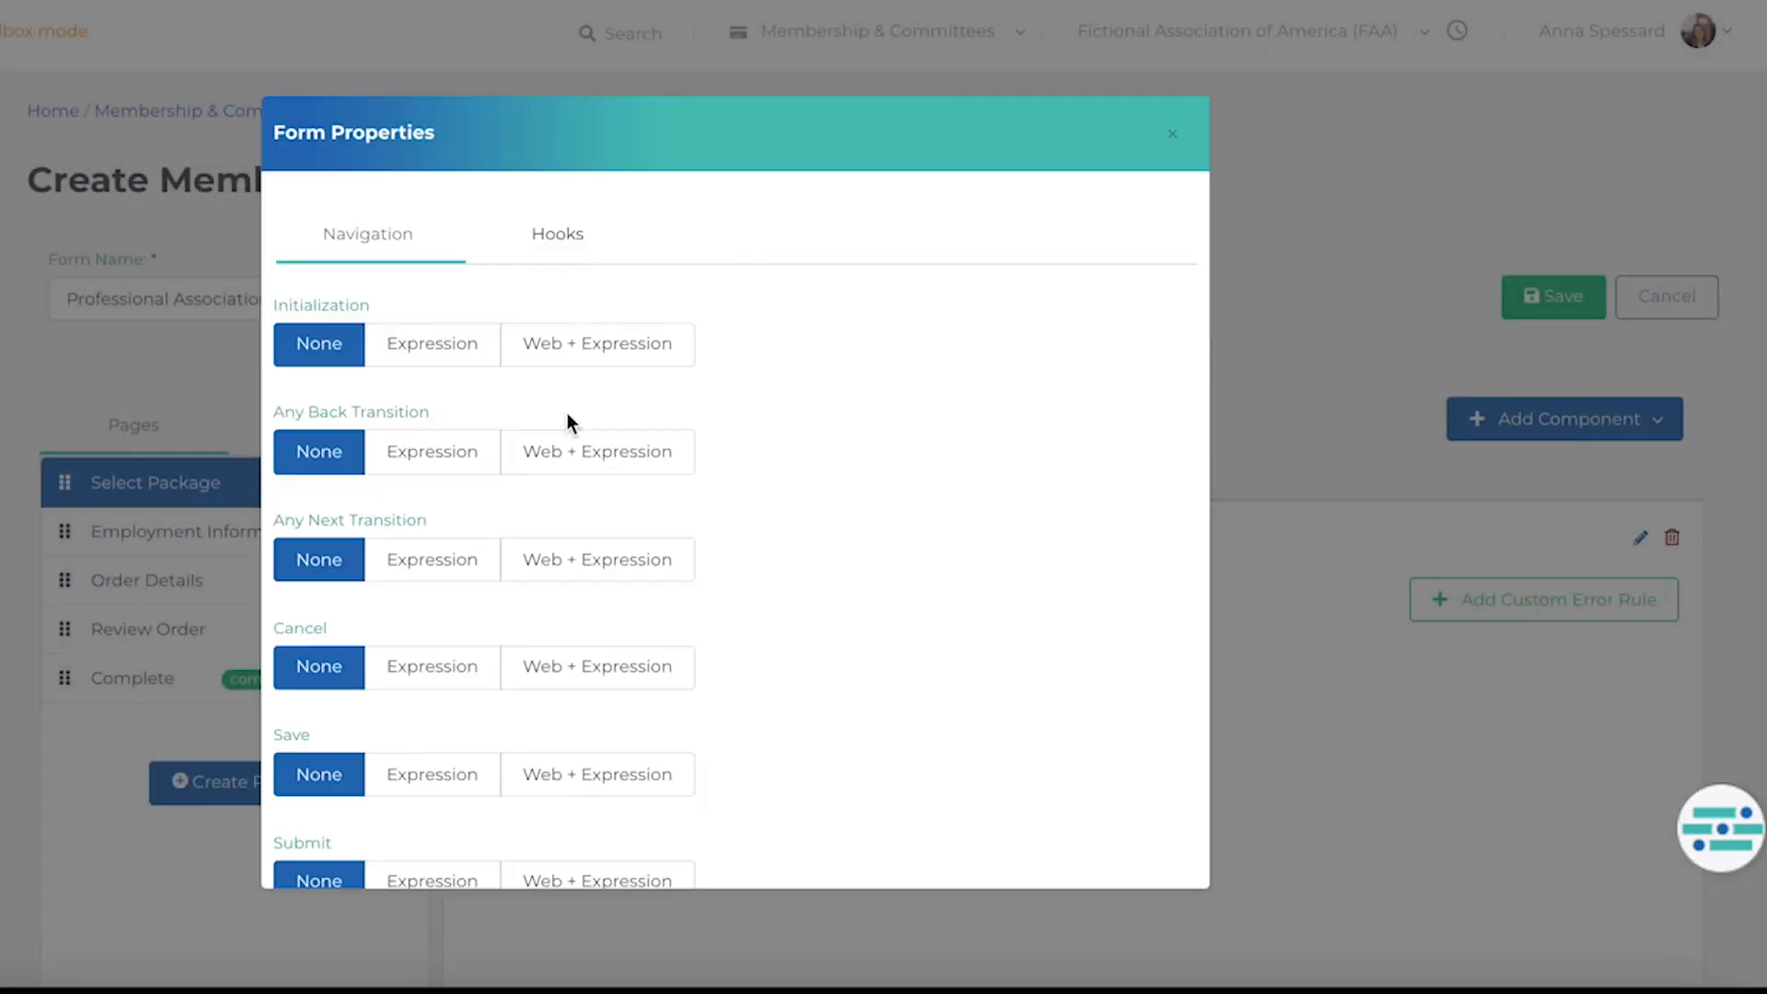
scroll(567, 413, "down", 3)
left_click(818, 837)
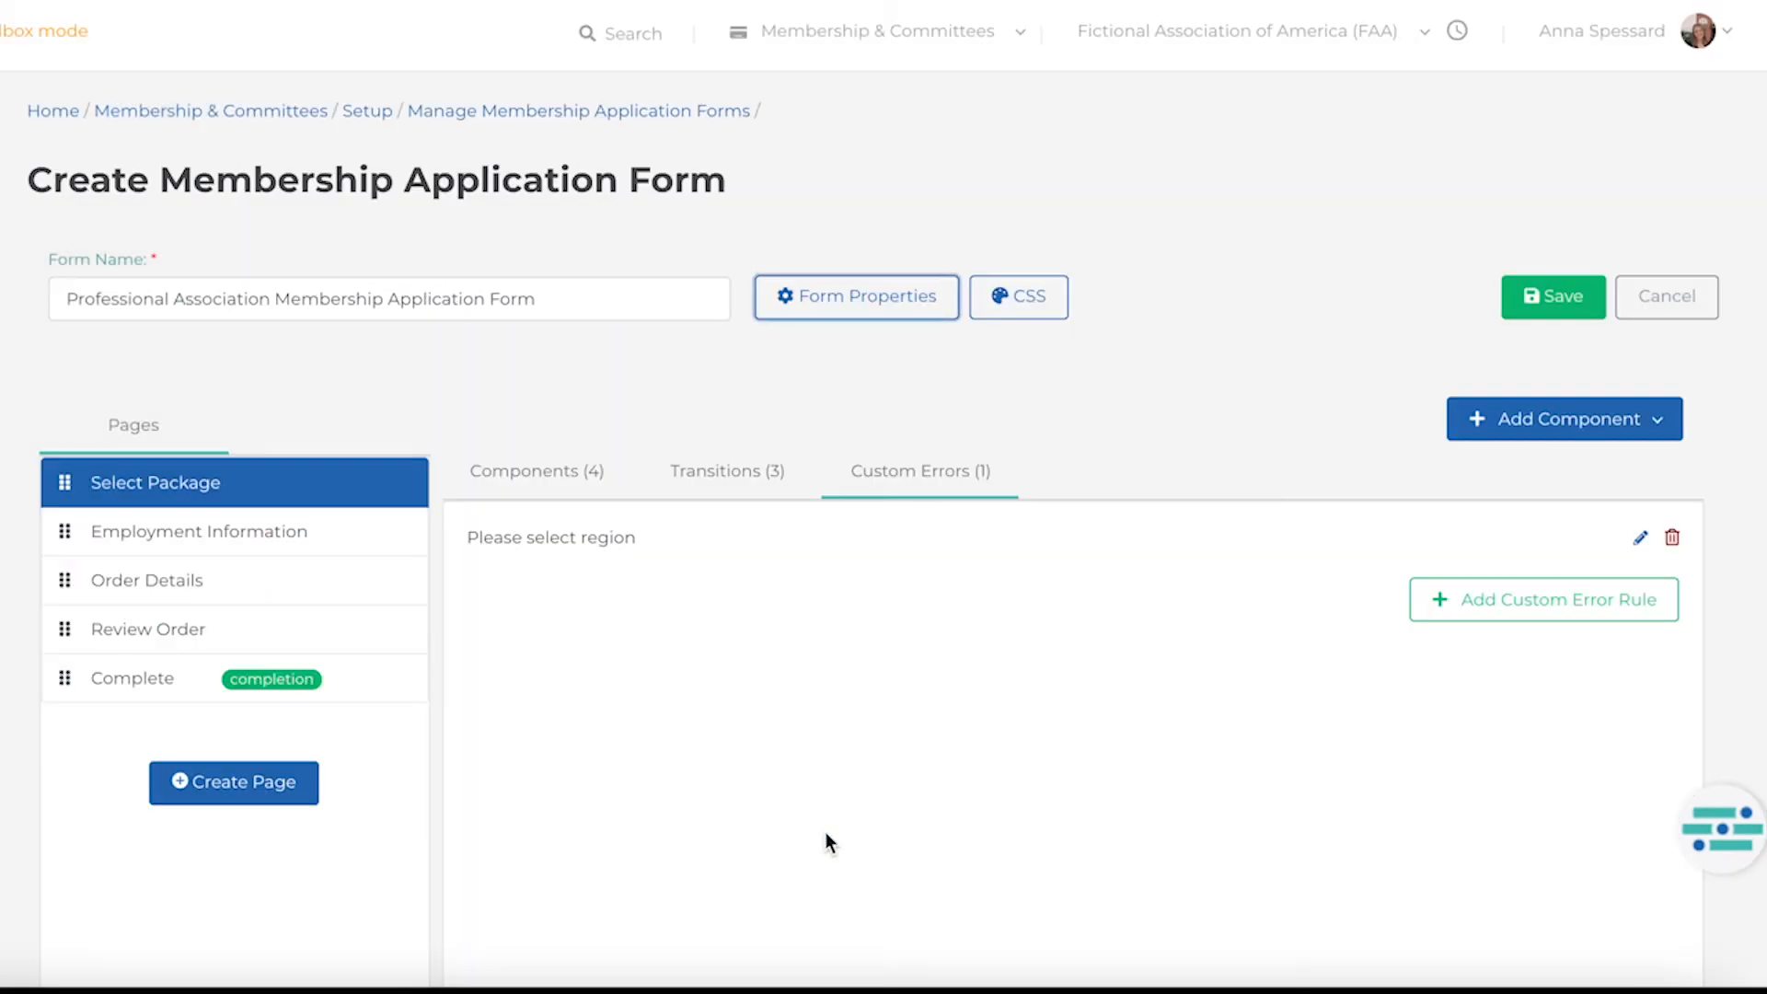
left_click(1051, 295)
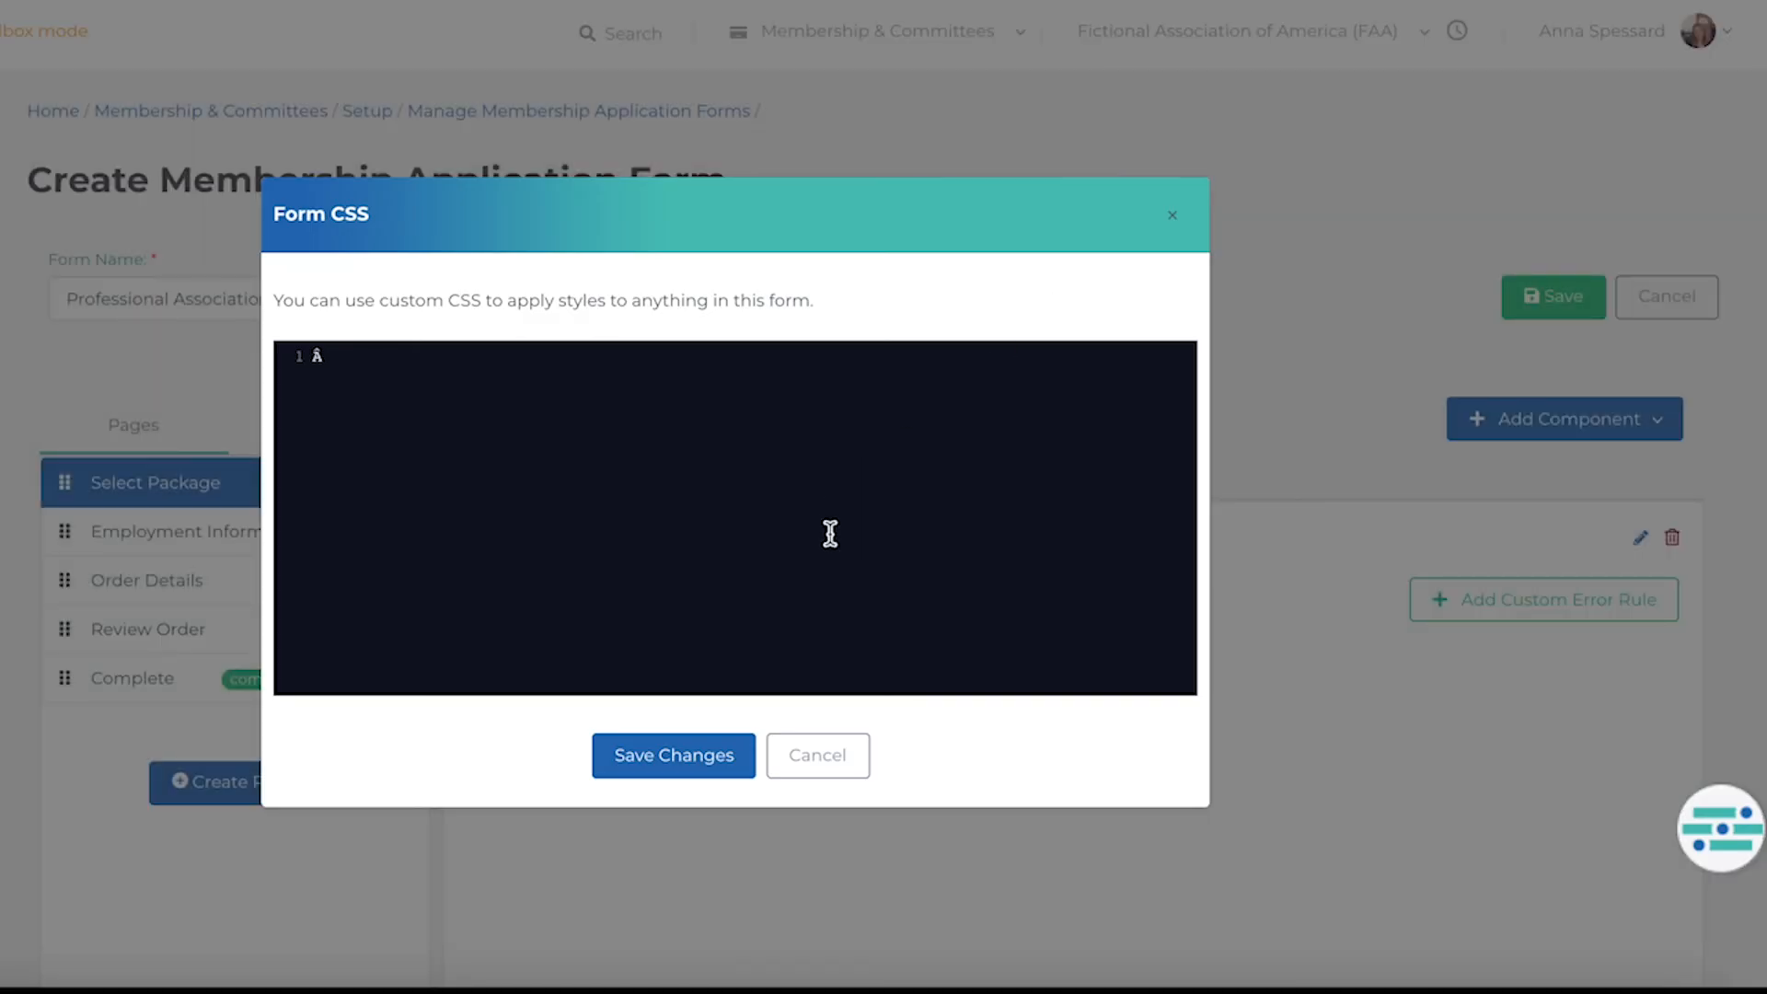
left_click(816, 773)
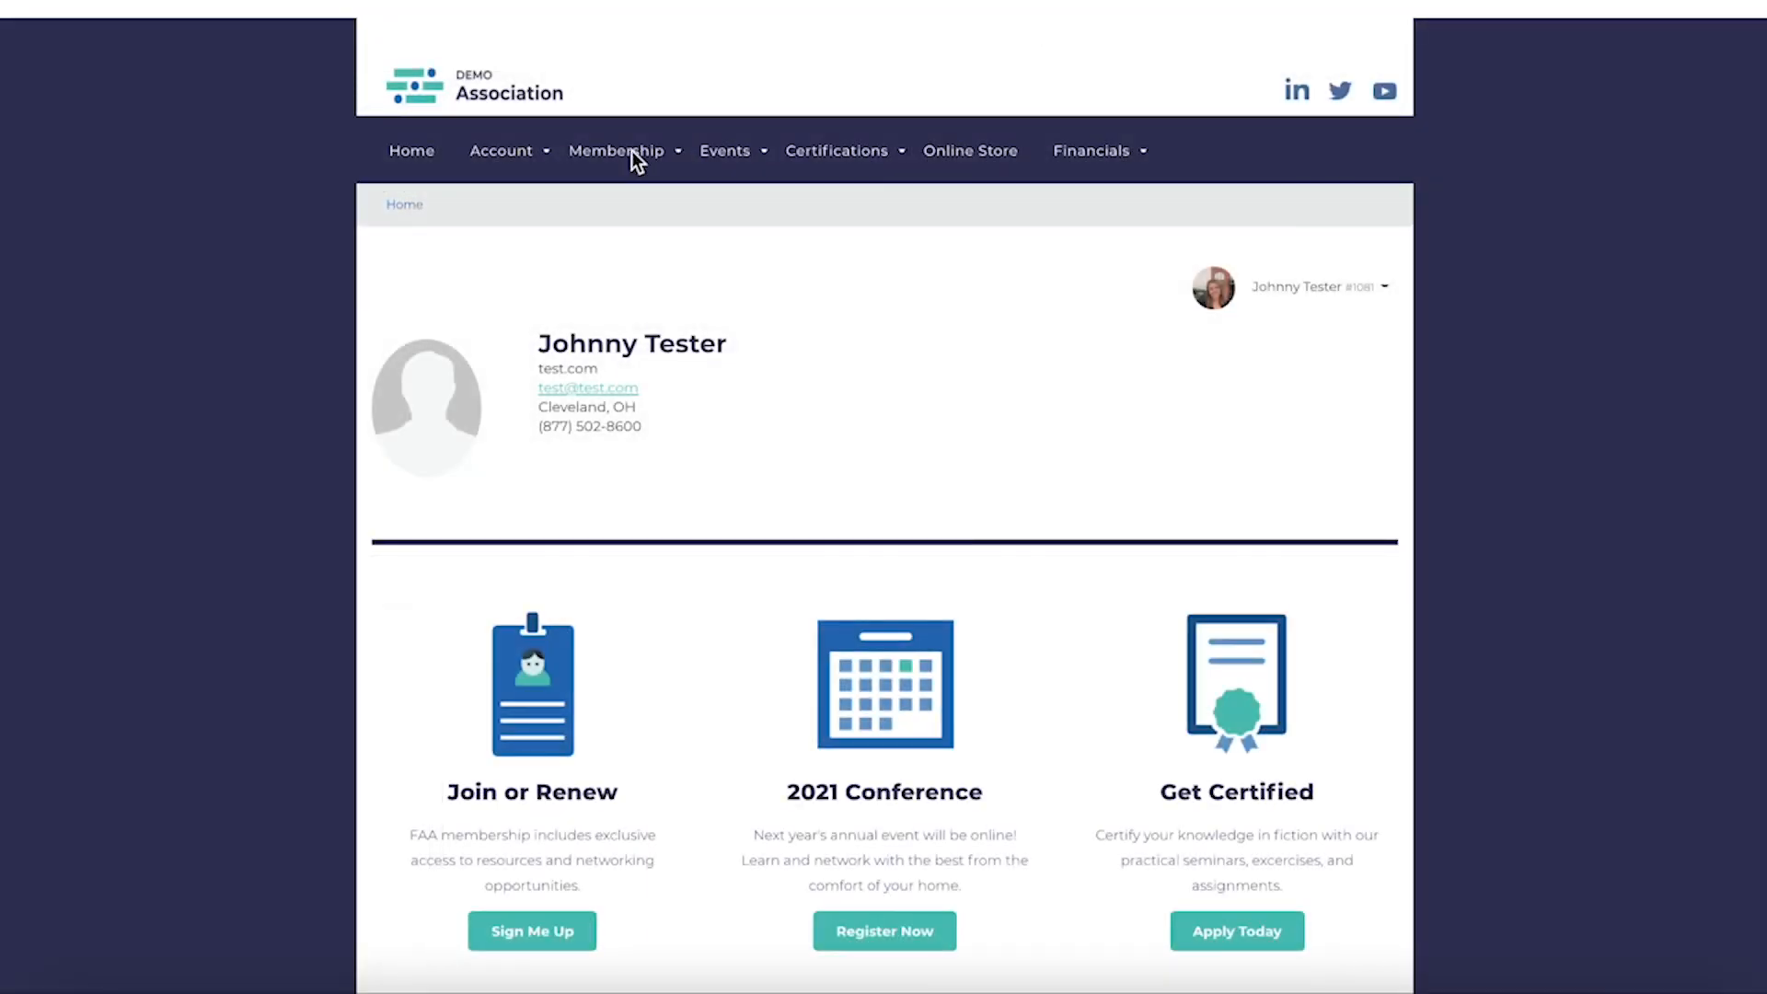
In the member portal, start an Individual Membership application from Join/Renew and scroll through the resulting form.
left_click(632, 150)
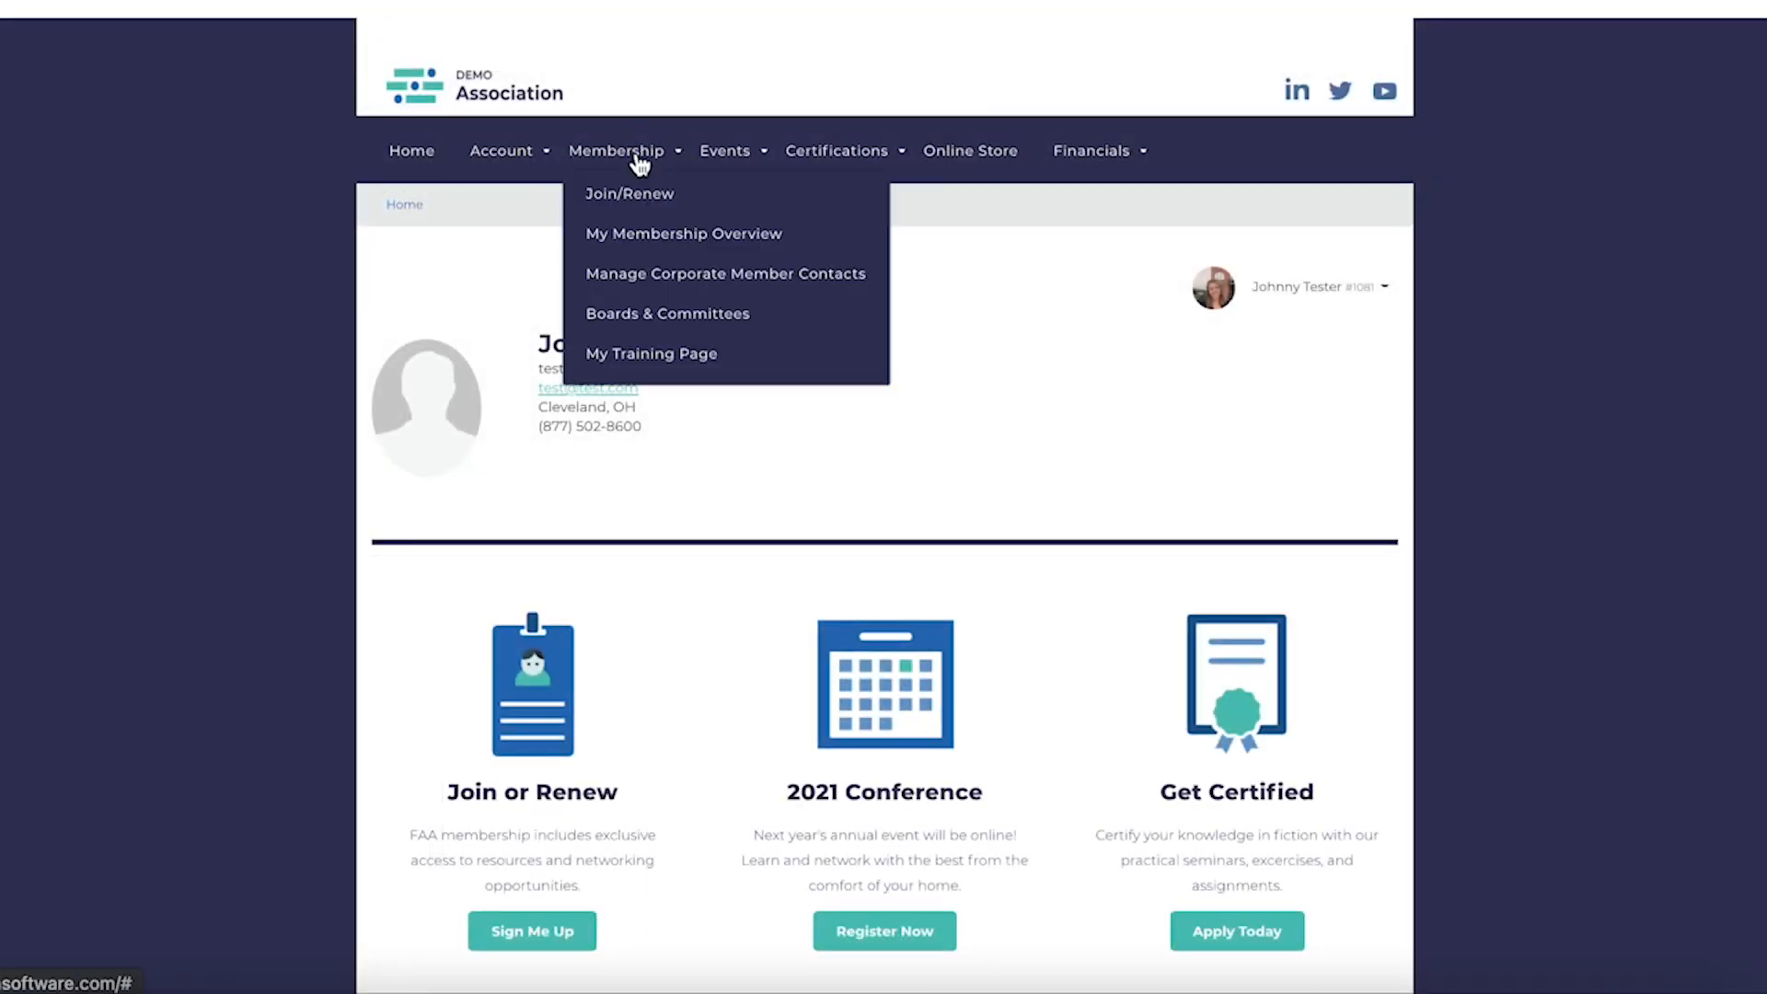
left_click(635, 184)
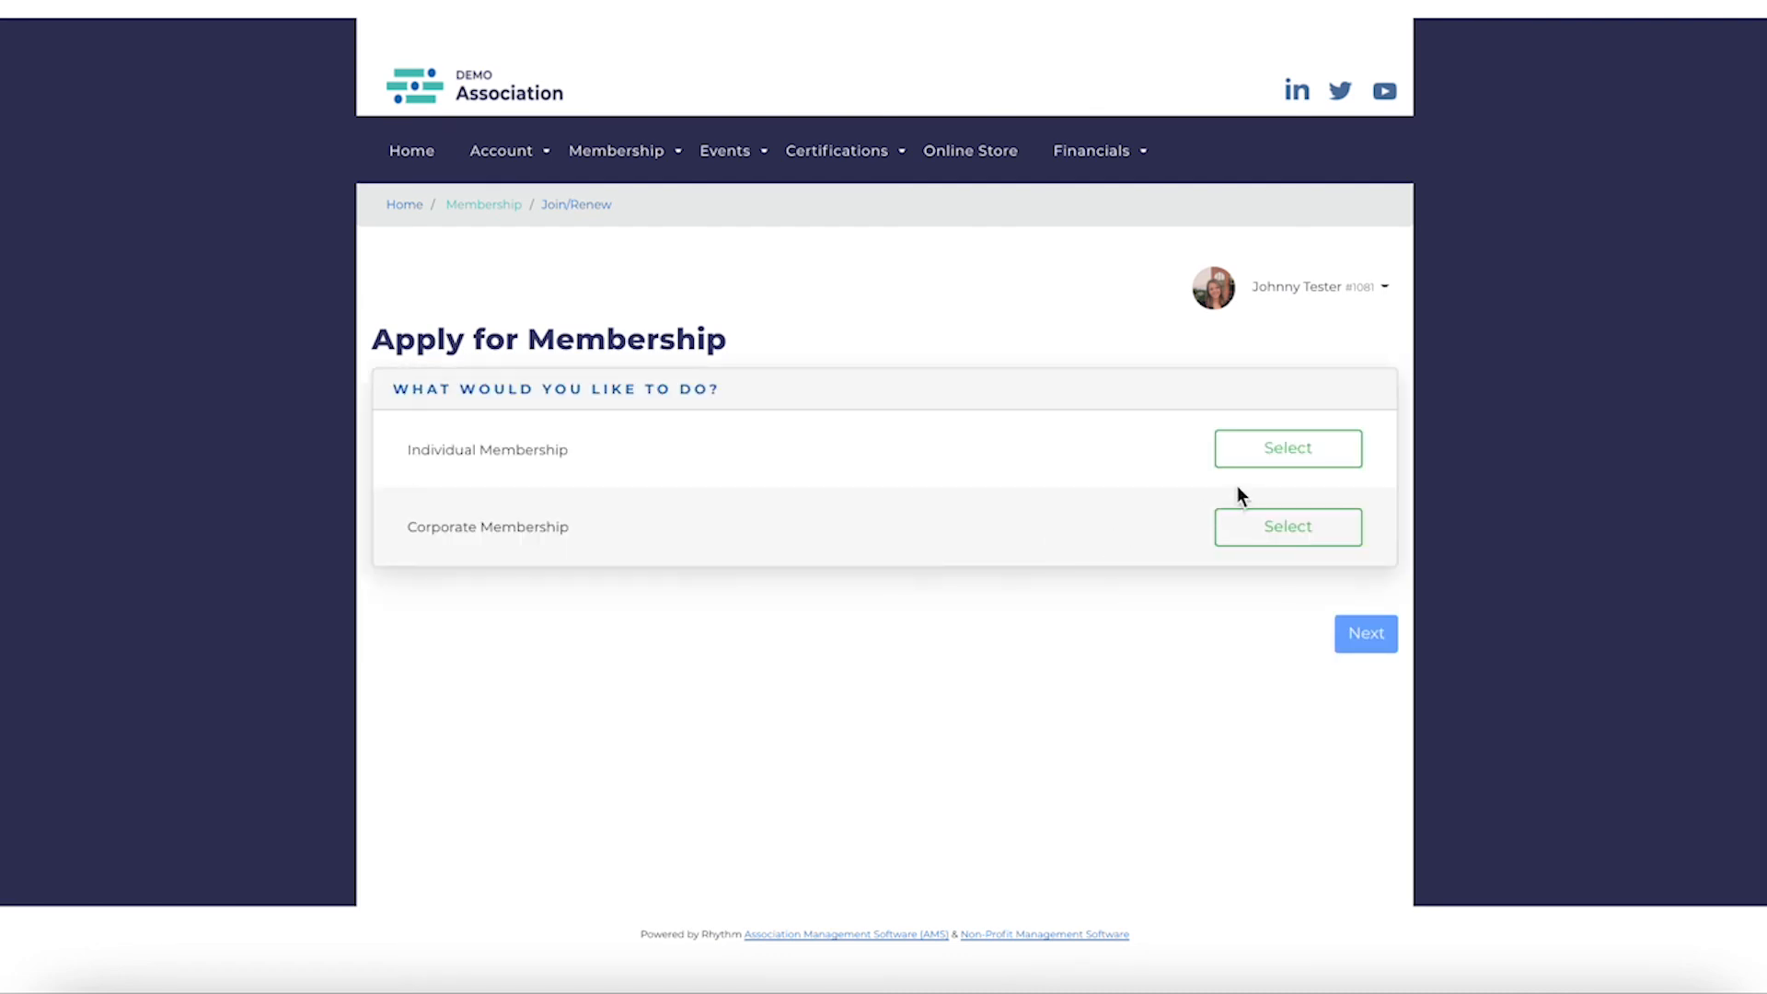
left_click(1275, 460)
left_click(1367, 633)
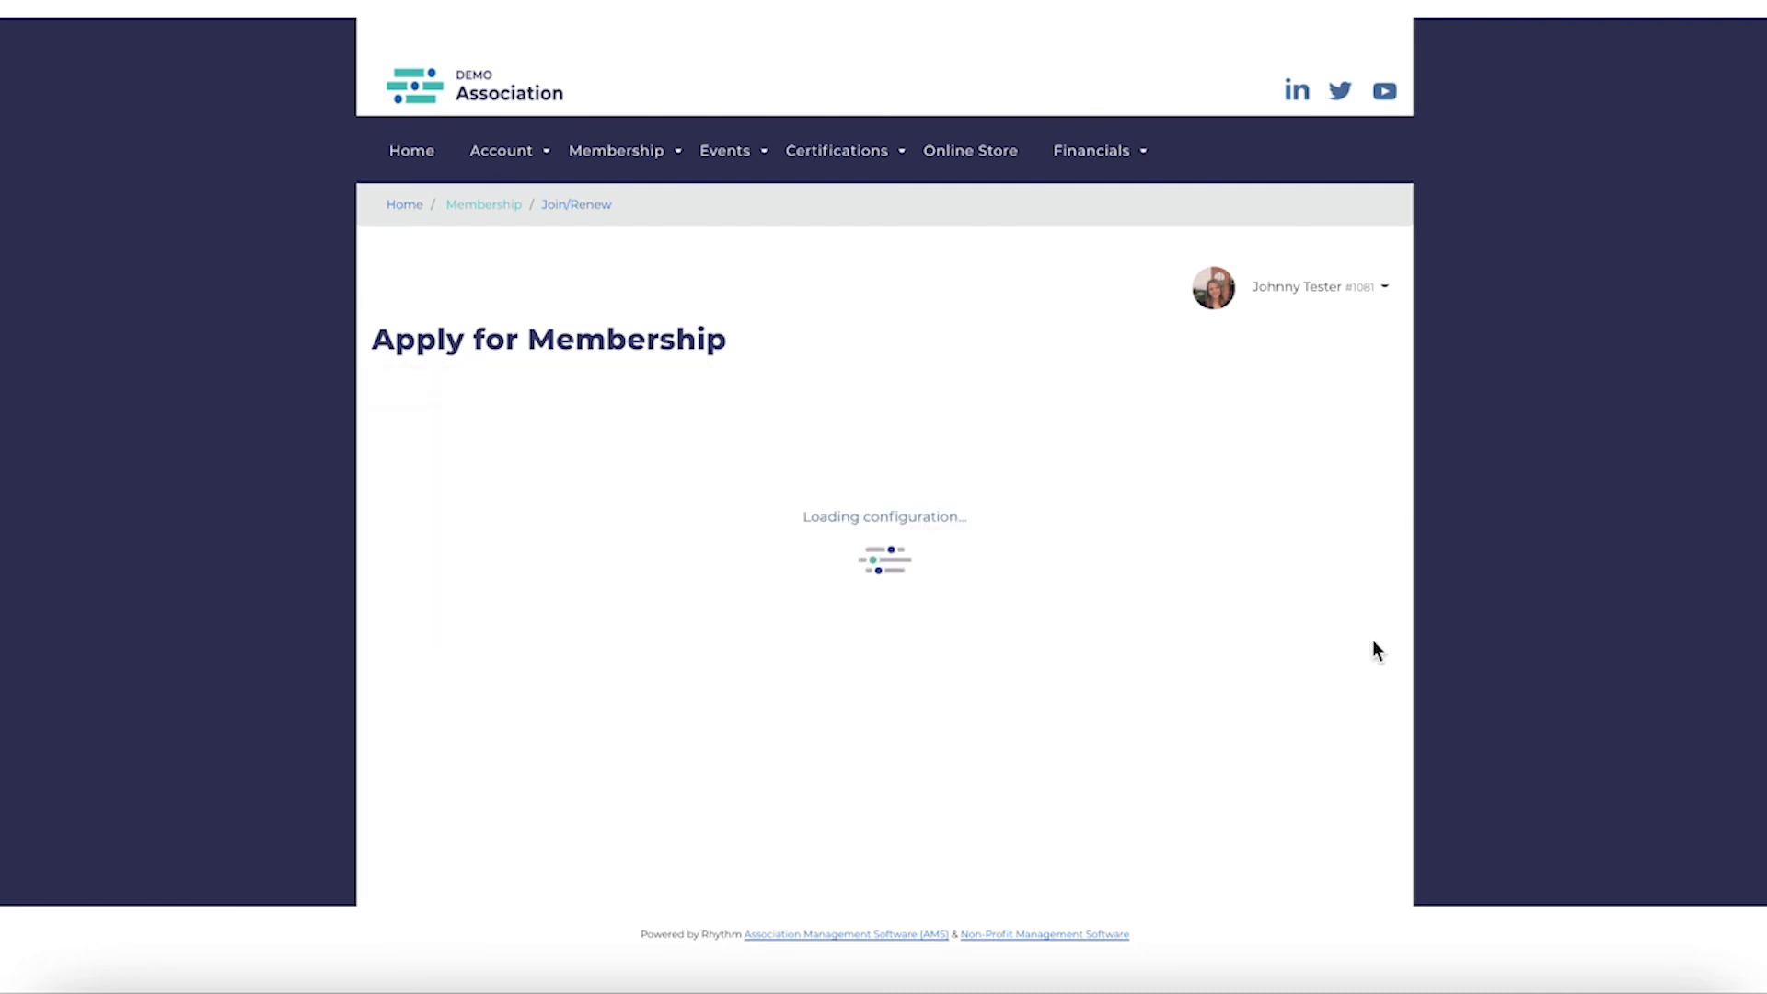
scroll(1374, 650, "down", 8)
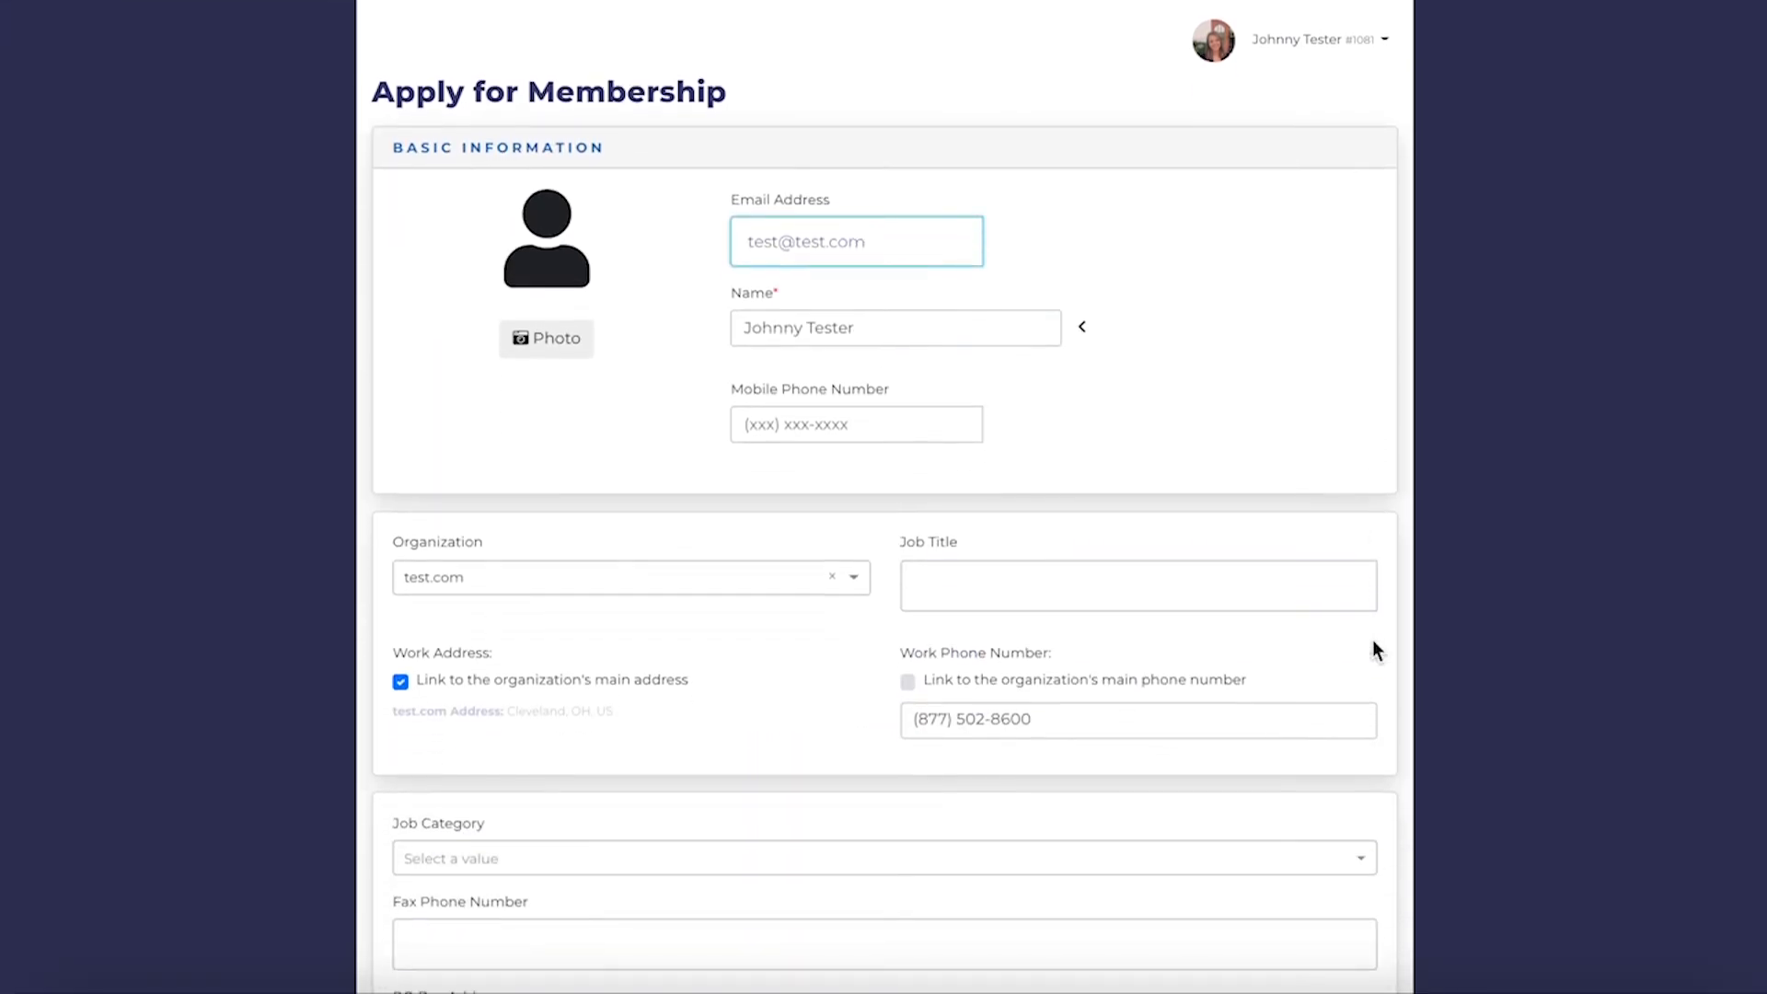
scroll(1372, 634, "down", 1)
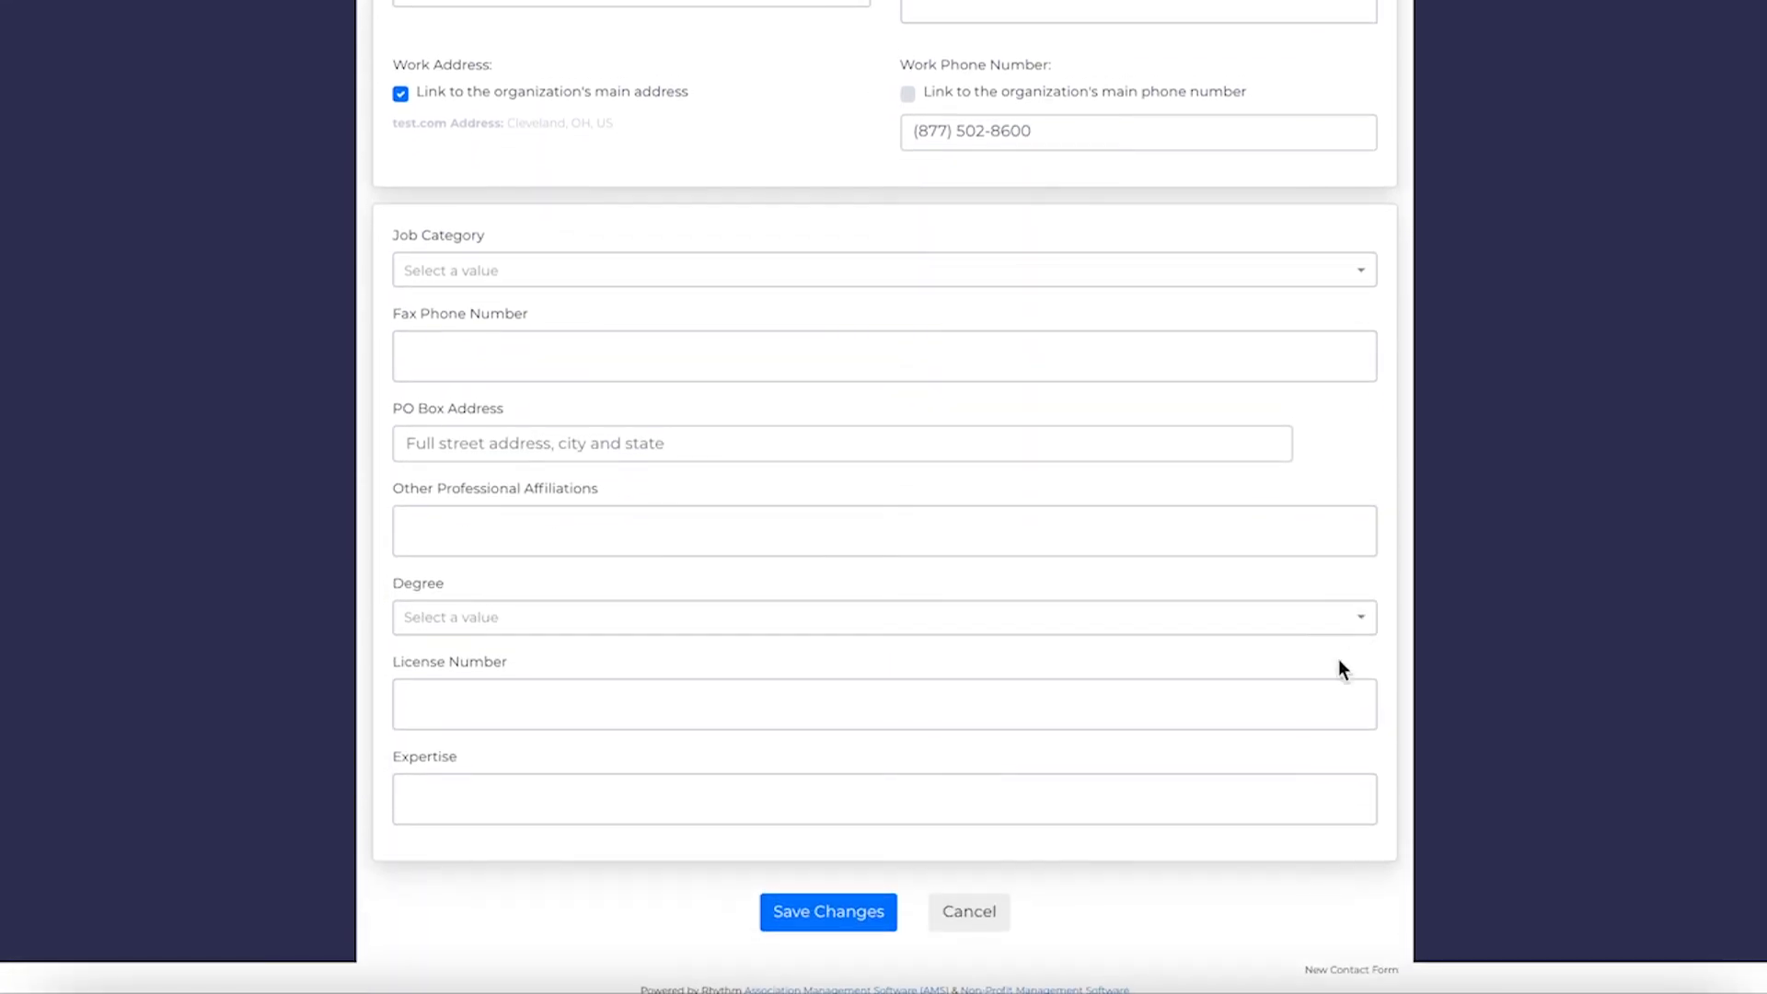